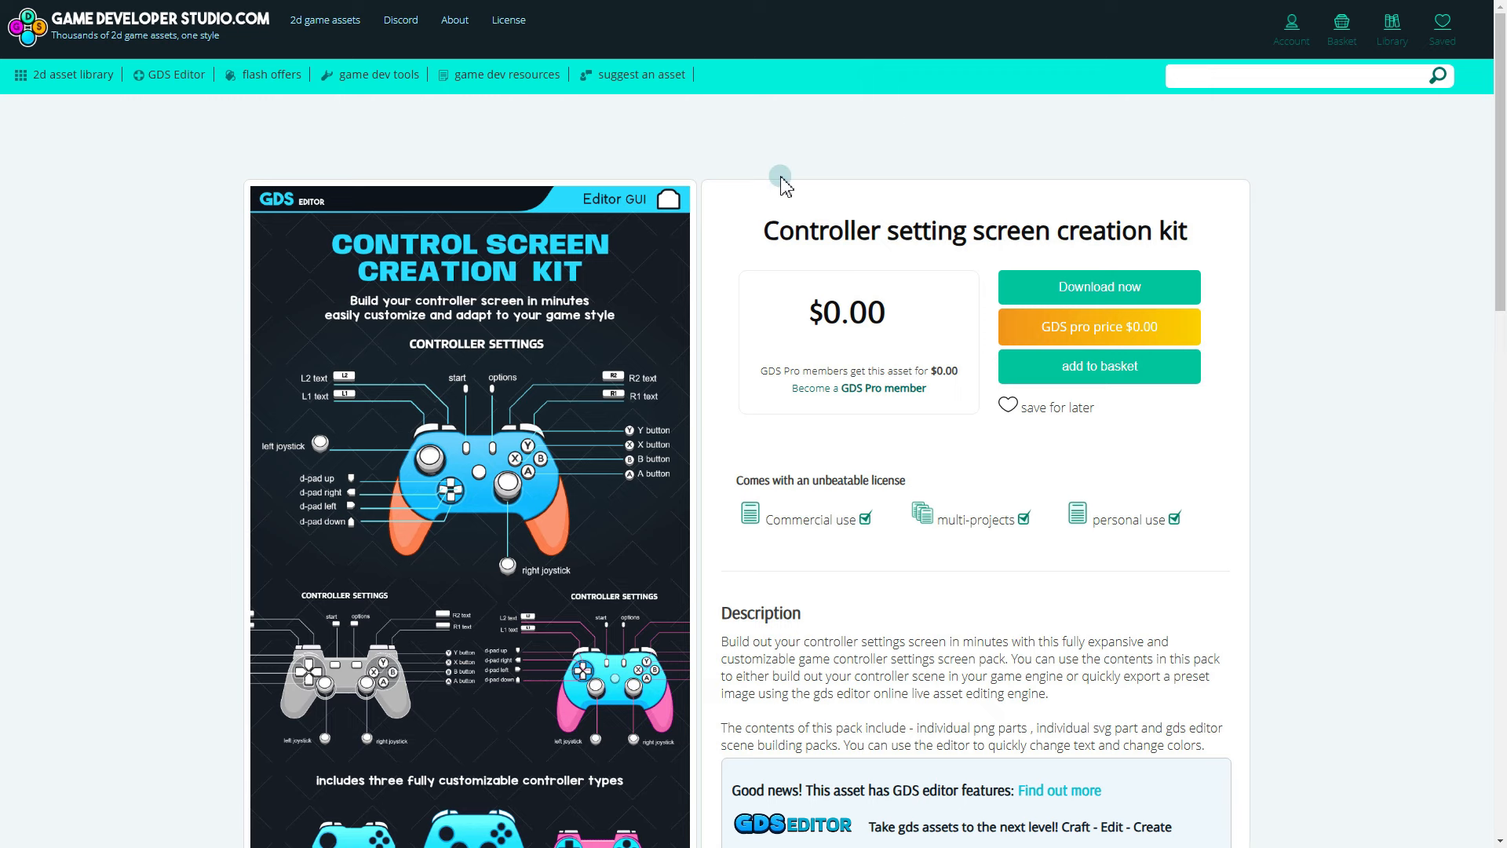
# - Look through the product page of the Controller setting screen creation kit
pyautogui.scroll(-8, 738, 471)
pyautogui.scroll(-1, 737, 471)
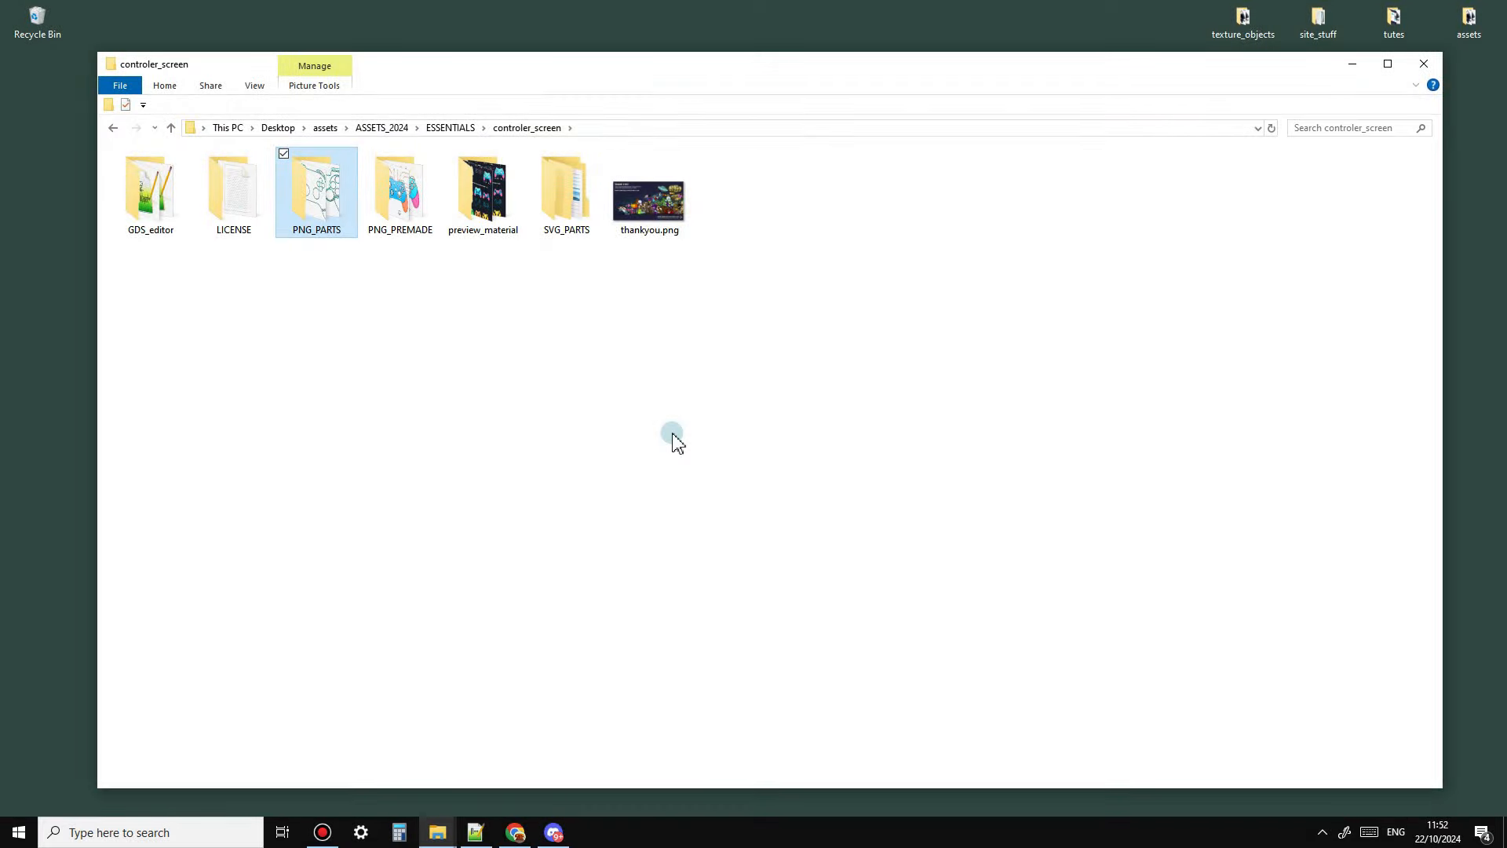
# - Look inside the PNG_PARTS and SVG_PARTS folders of the controler_screen pack
pyautogui.doubleClick(328, 208)
pyautogui.doubleClick(396, 196)
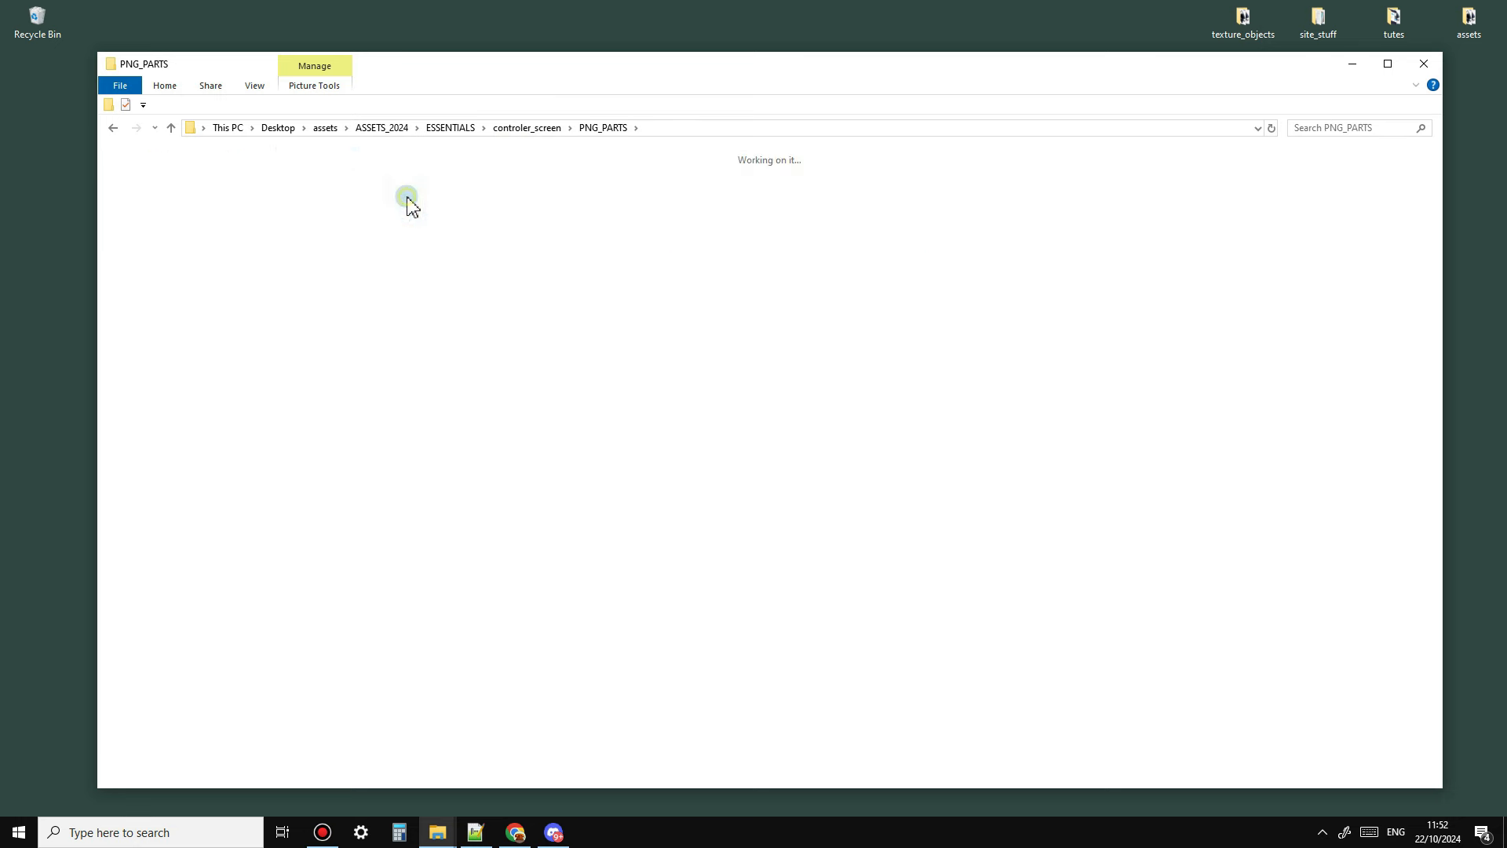
pyautogui.click(526, 128)
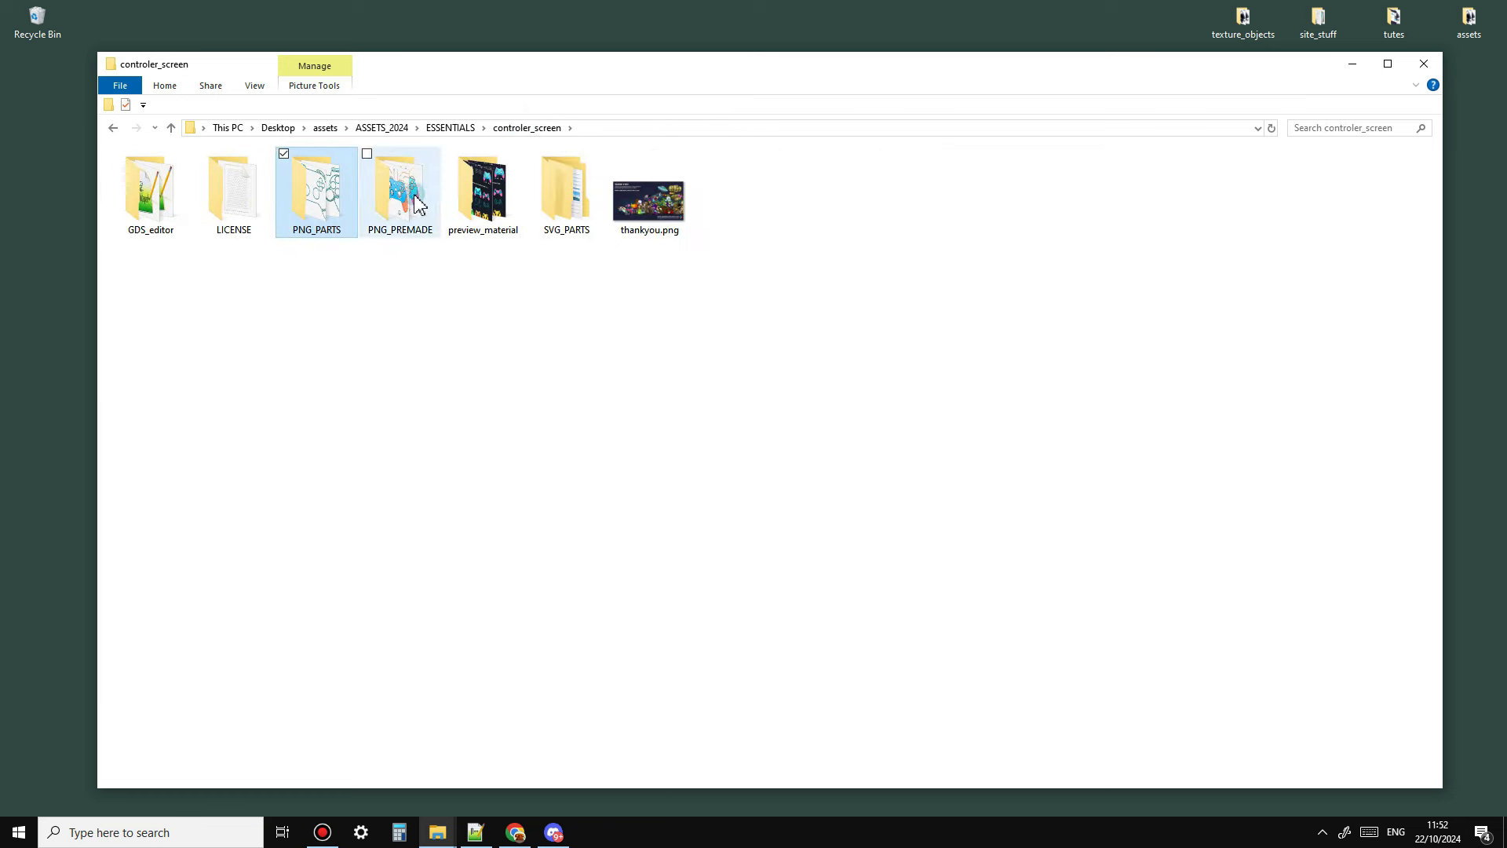
pyautogui.doubleClick(558, 196)
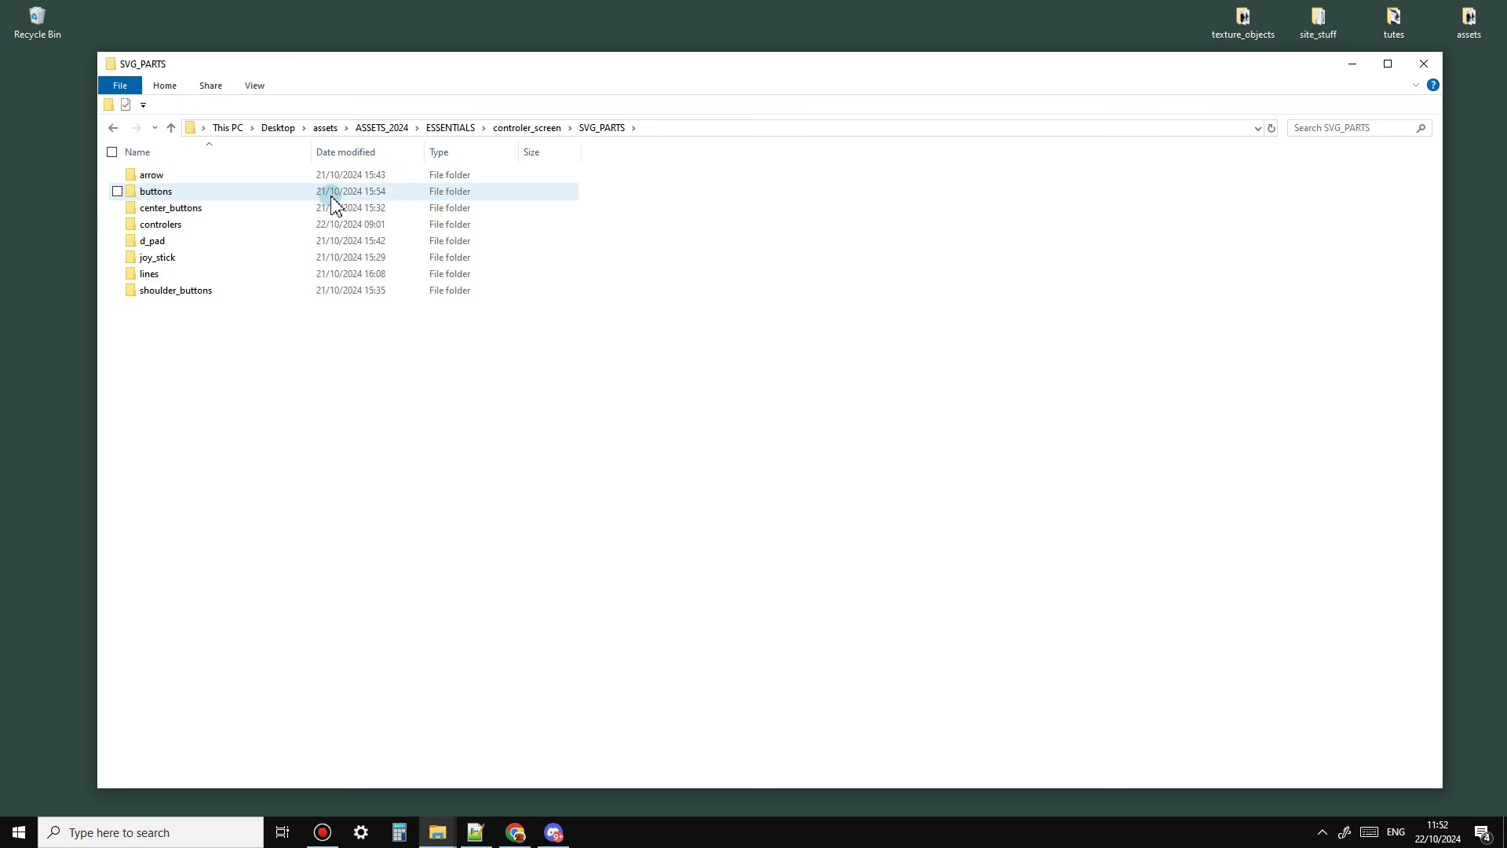
pyautogui.click(535, 131)
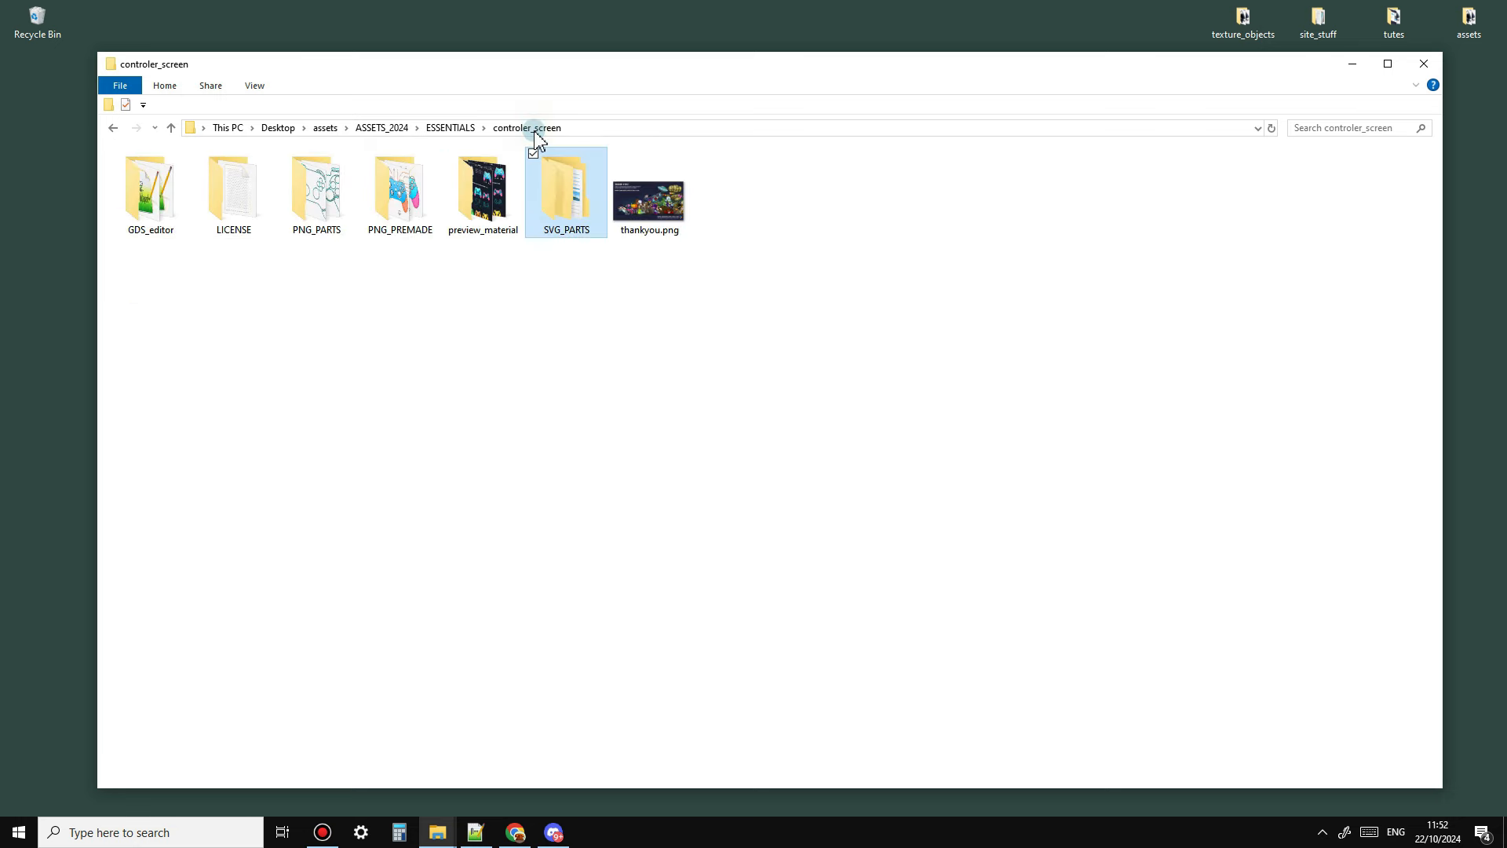
# - View the premade image controler_setup_03_selection.png from the PNG_PREMADE folder
pyautogui.click(400, 208)
pyautogui.doubleClick(400, 208)
pyautogui.click(310, 200)
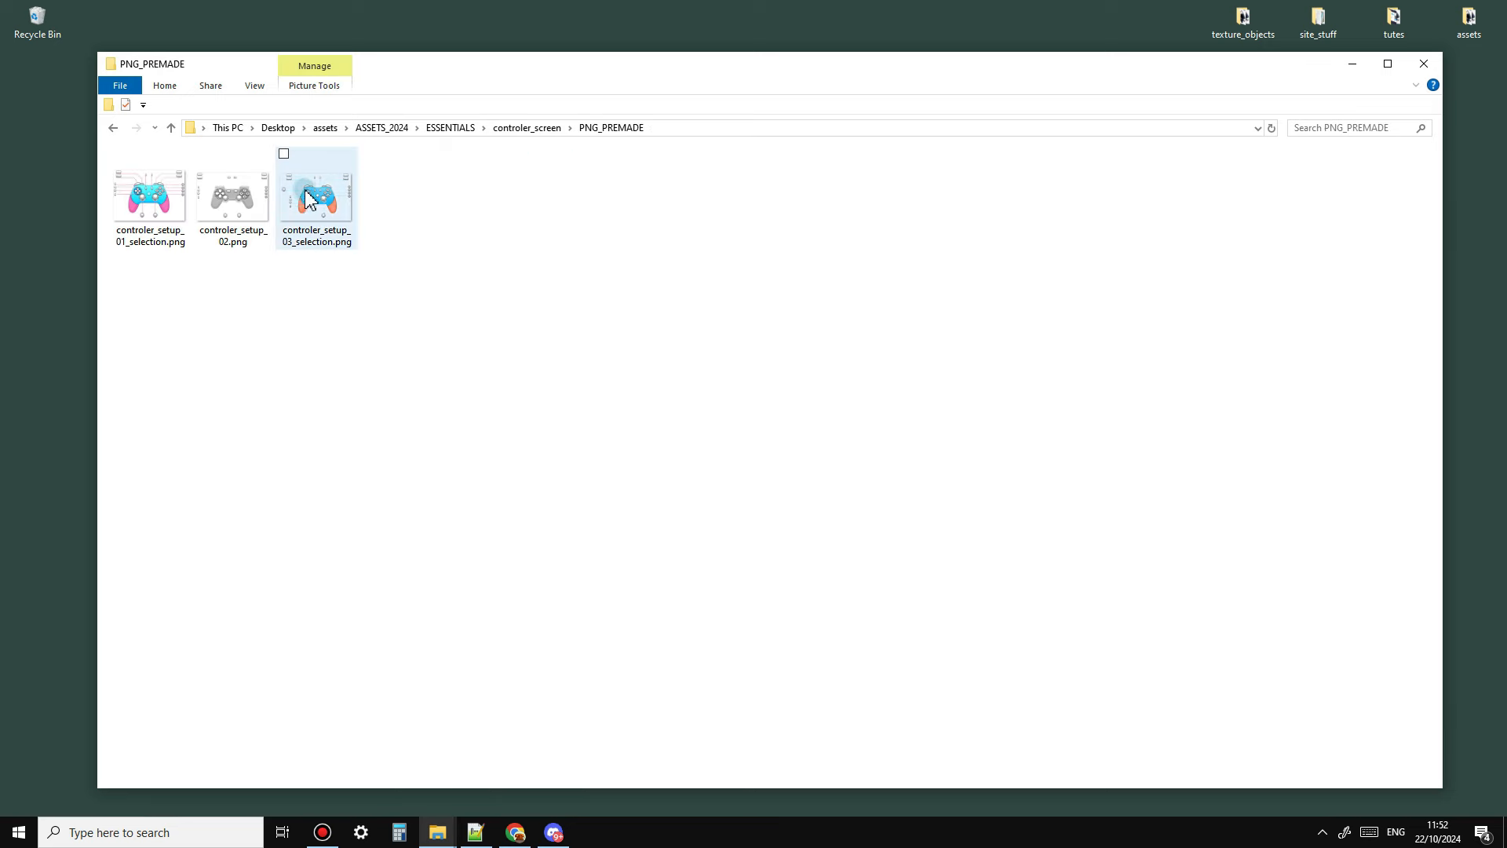
pyautogui.doubleClick(307, 196)
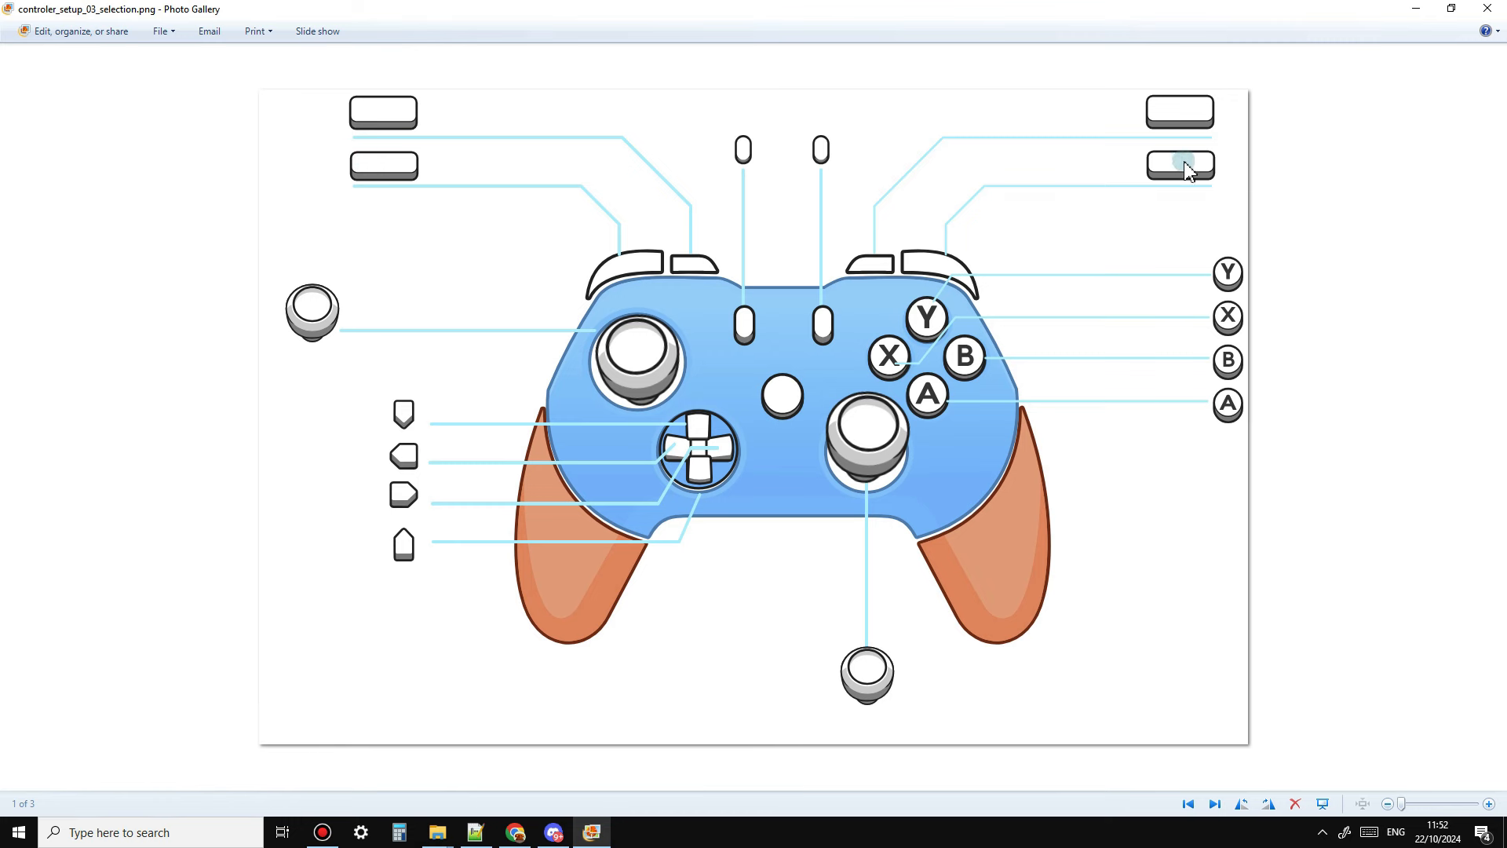
# - Return to the controler_screen folder and open its GDS_editor folder to examine the scene files
pyautogui.click(539, 130)
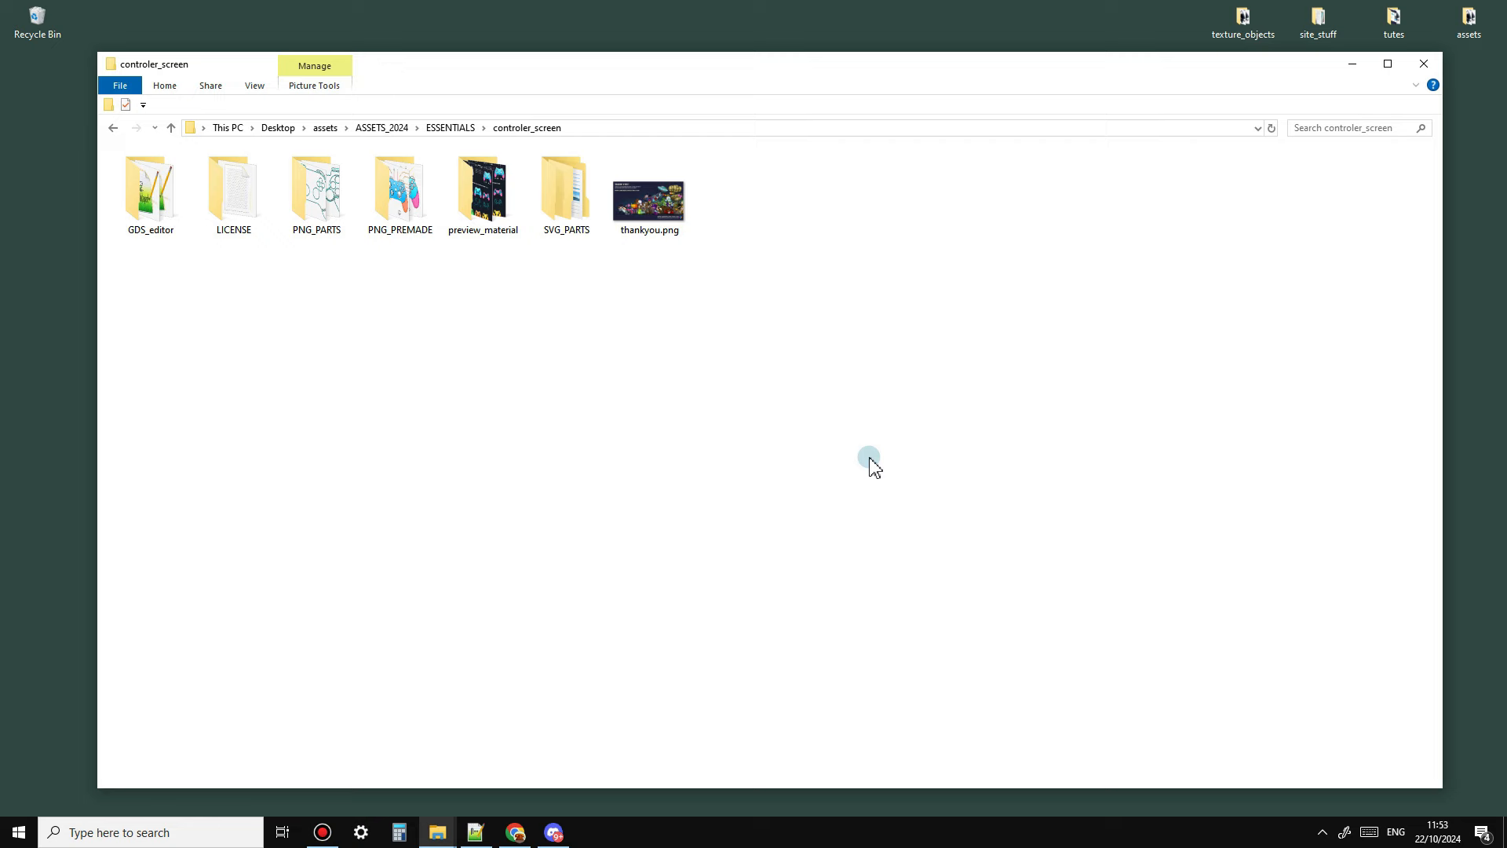
pyautogui.doubleClick(131, 196)
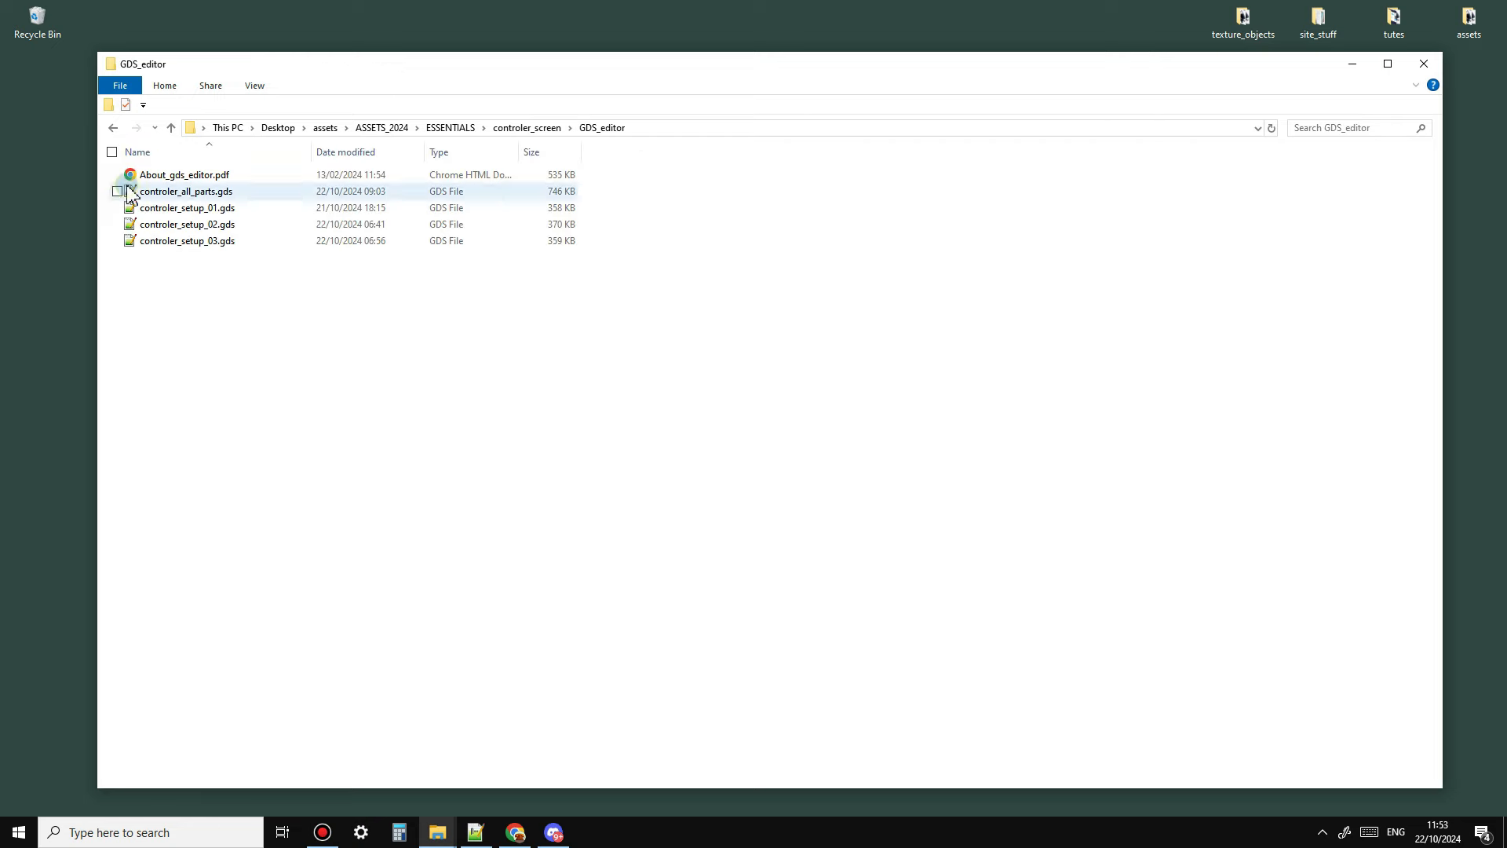
# - Switch to Chrome, launch the GDS Editor from the Game Developer Studio home page, and show it full screen
pyautogui.click(516, 834)
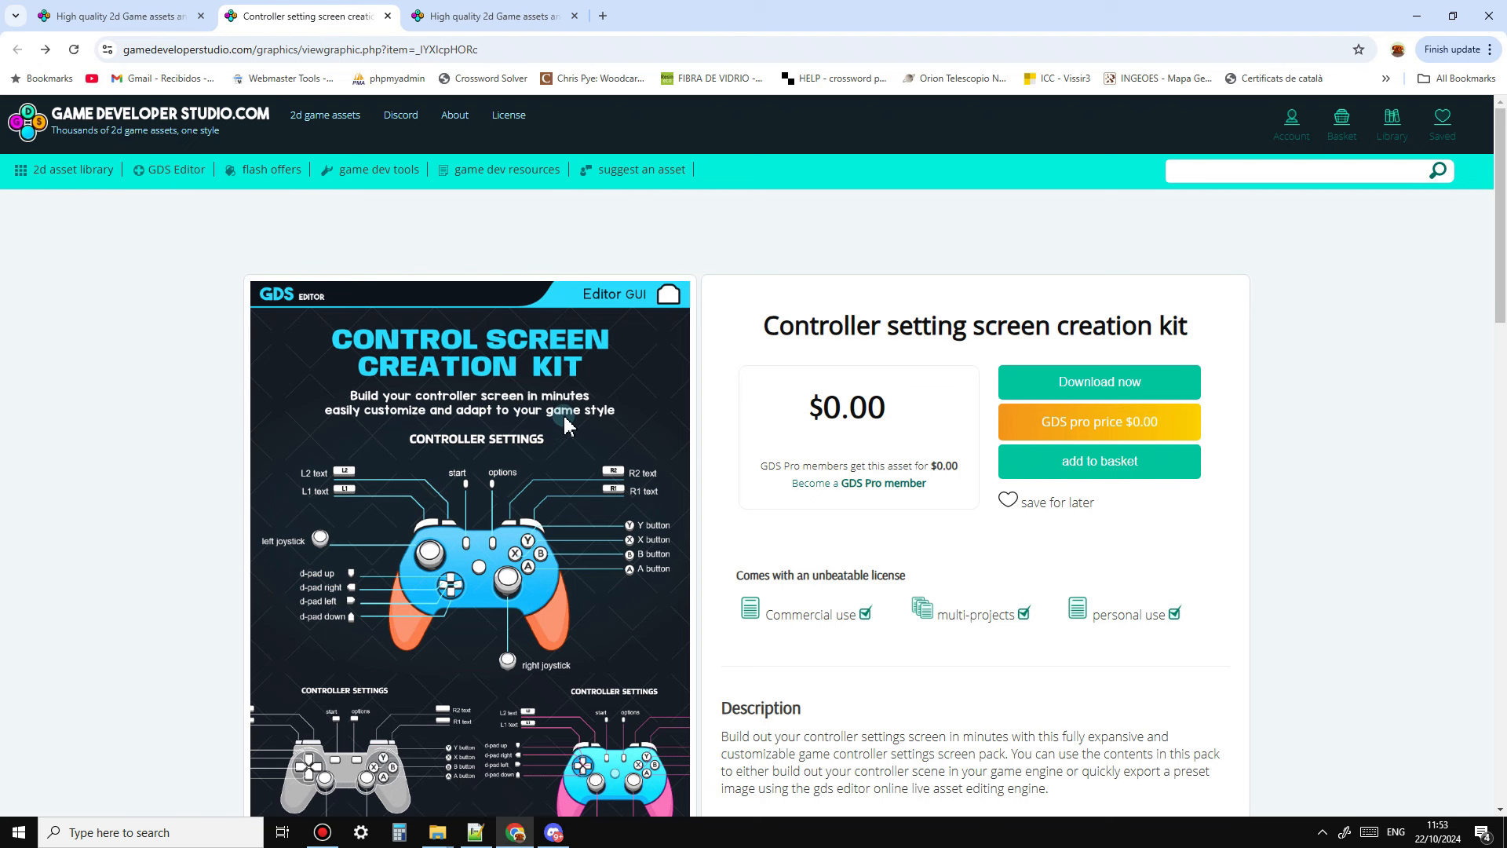
pyautogui.click(142, 9)
pyautogui.scroll(-3, 663, 571)
pyautogui.scroll(3, 495, 373)
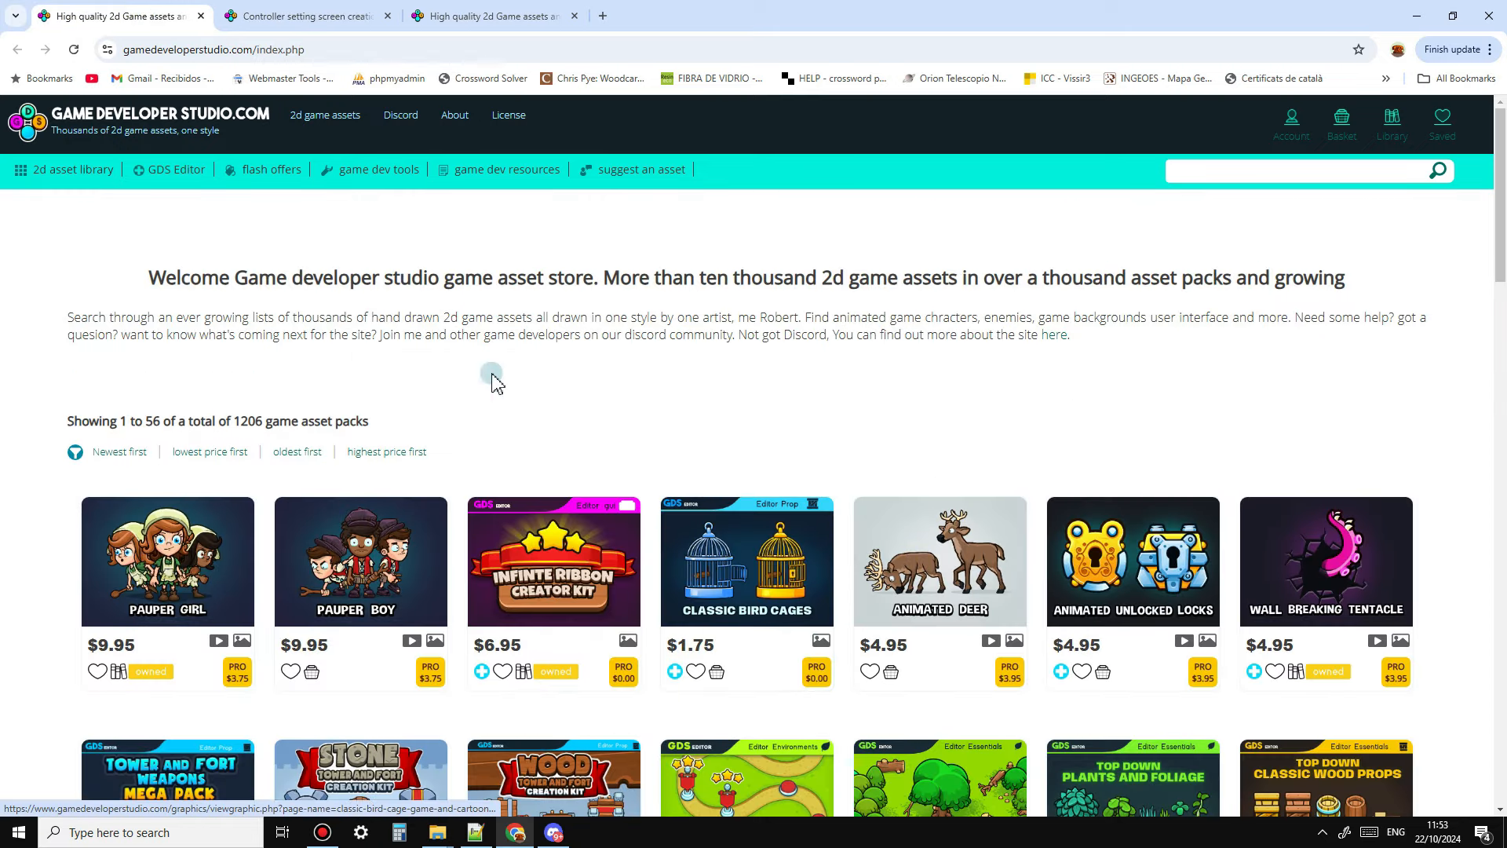
pyautogui.click(192, 210)
pyautogui.click(185, 178)
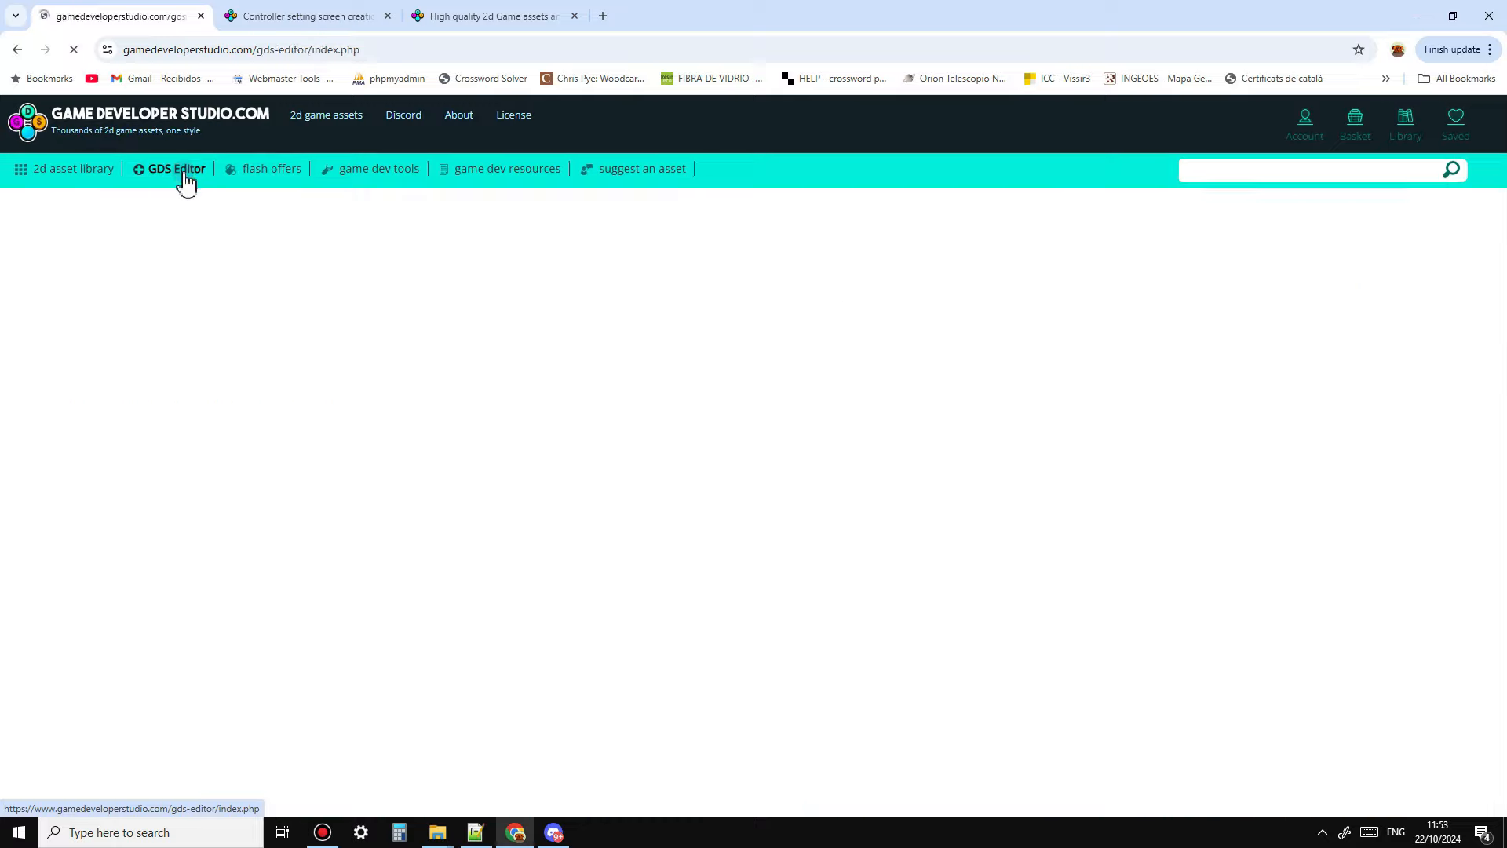
pyautogui.click(1180, 476)
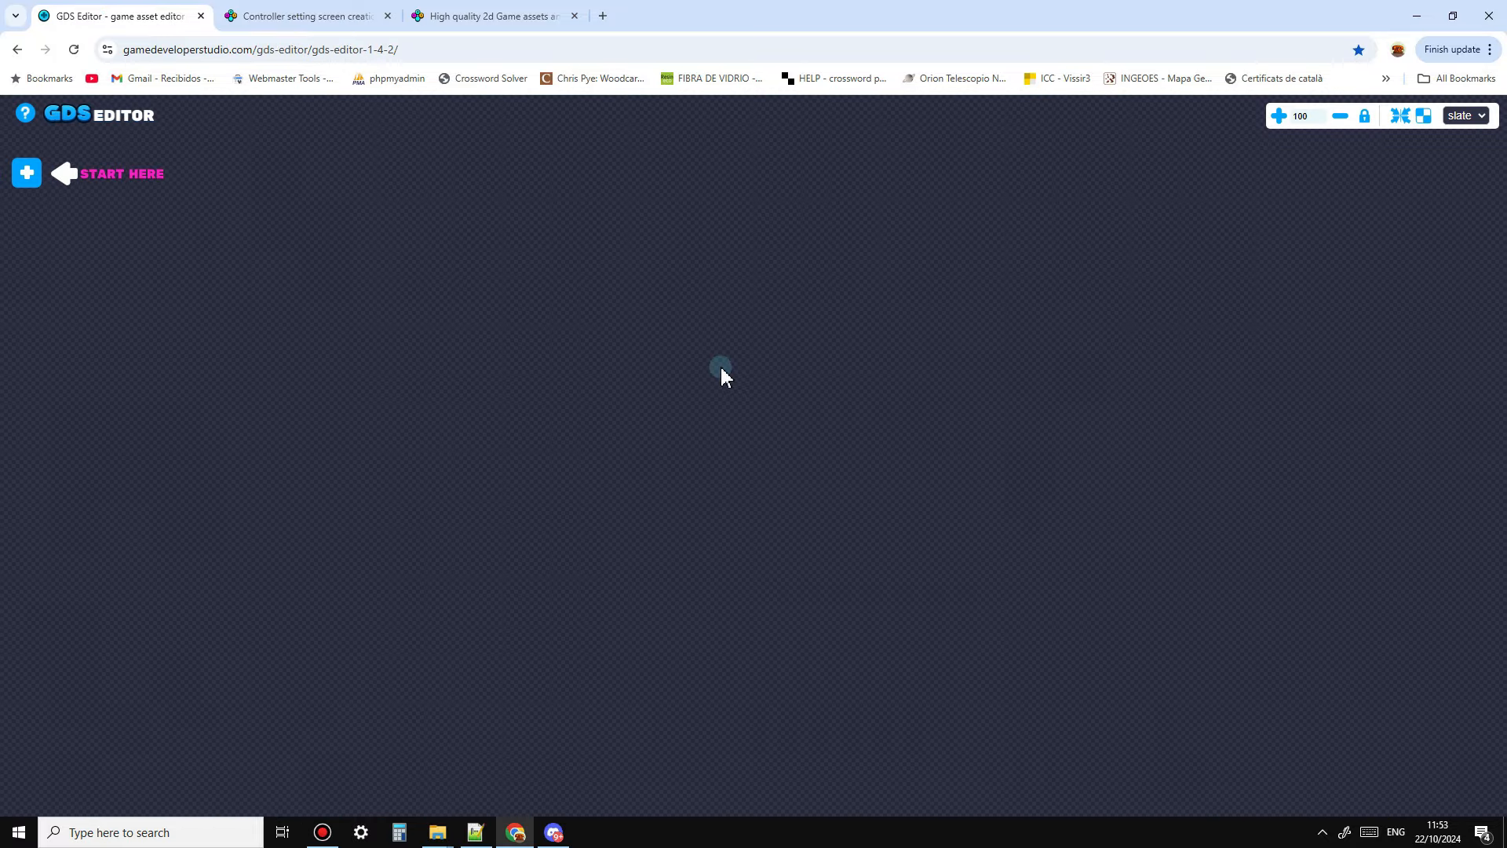
pyautogui.press('F11')
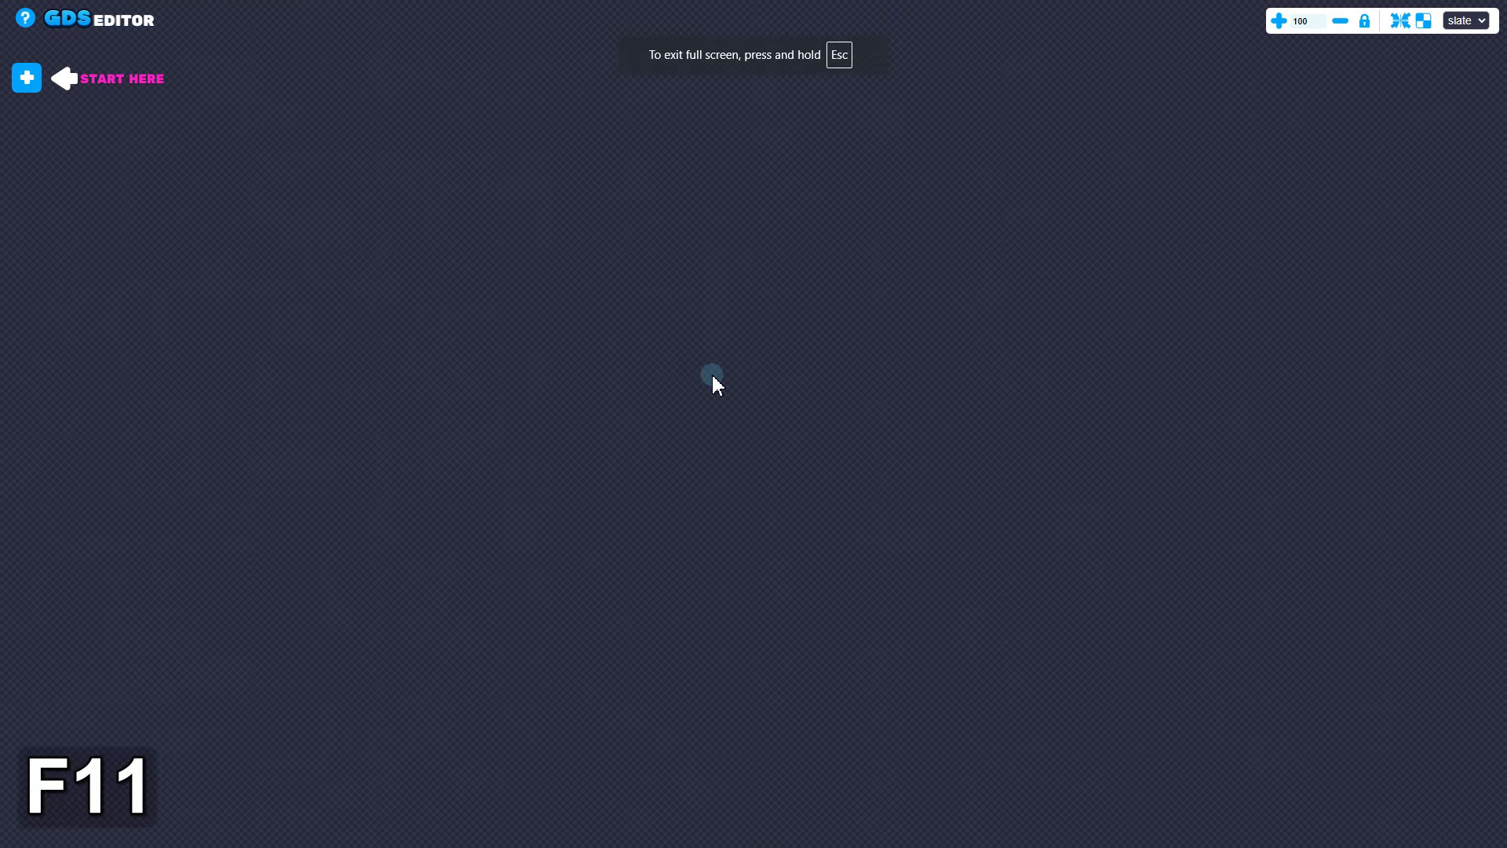
# - Start a new scene by loading the file controler_setup_01.gds
pyautogui.click(94, 91)
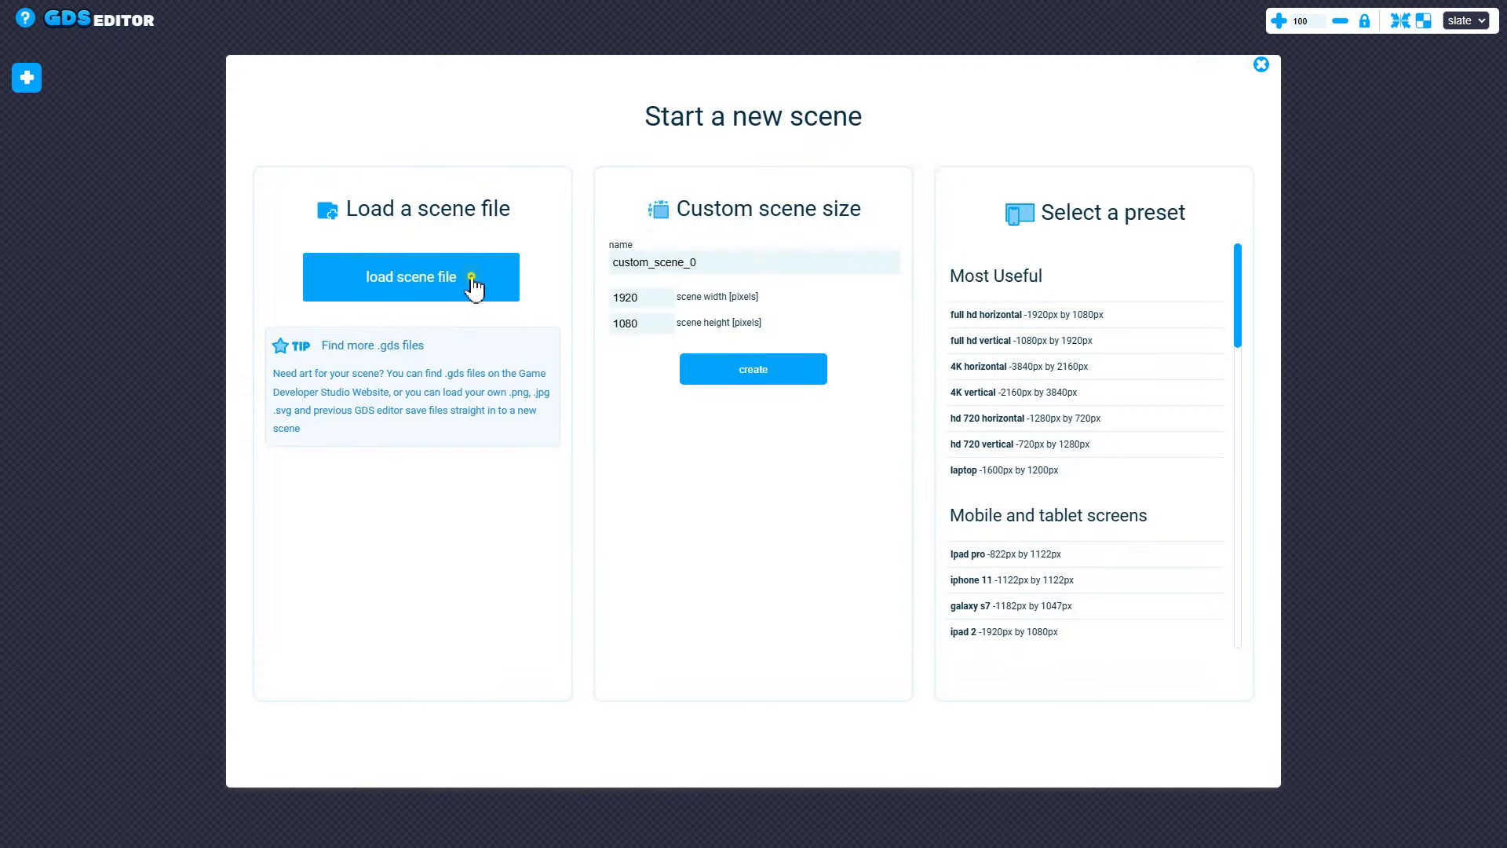
pyautogui.click(473, 284)
pyautogui.doubleClick(339, 141)
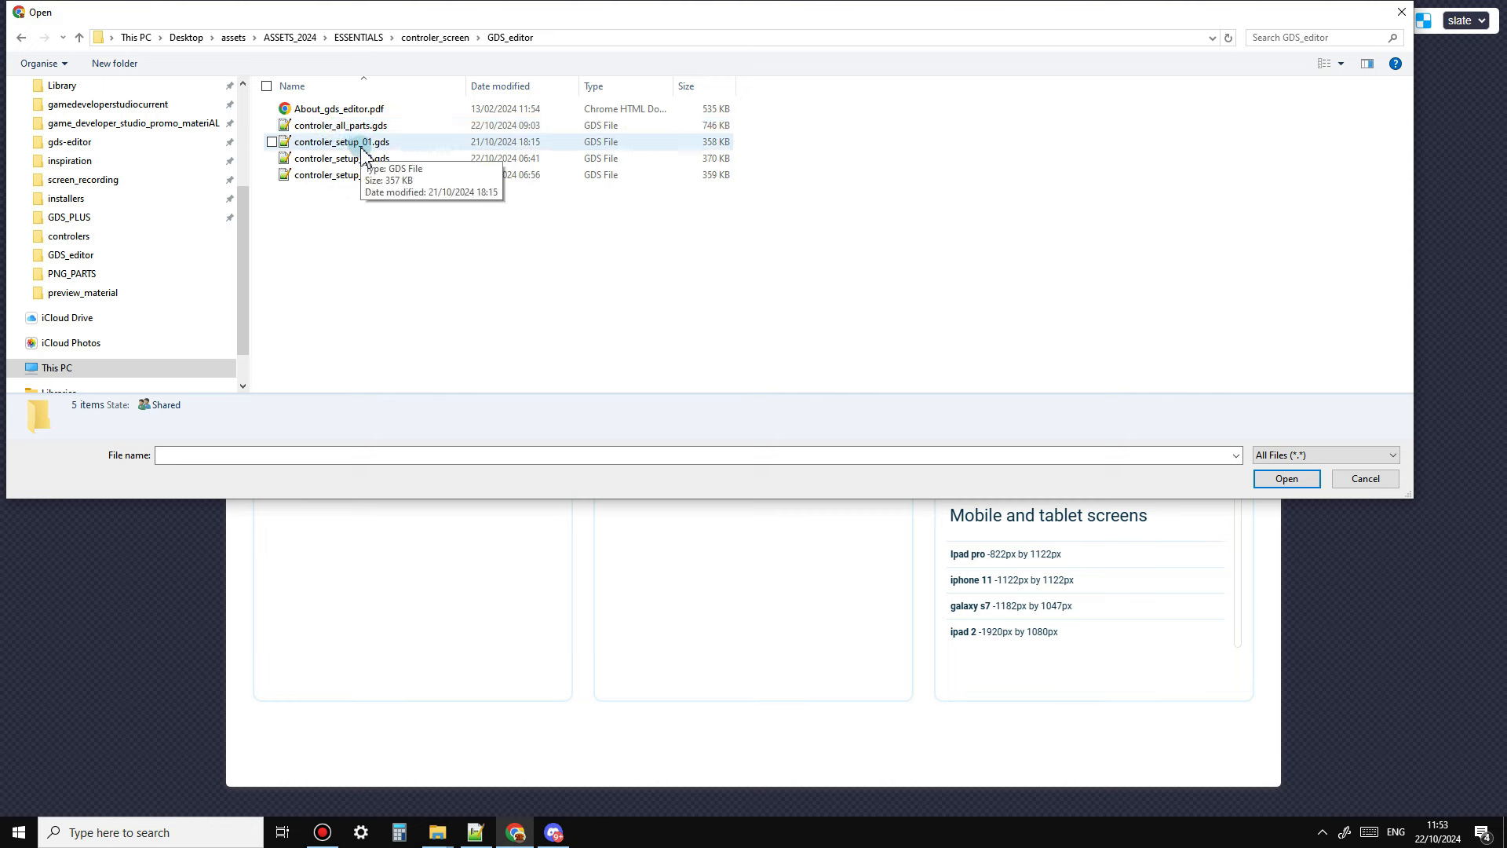
pyautogui.click(361, 145)
pyautogui.click(1278, 483)
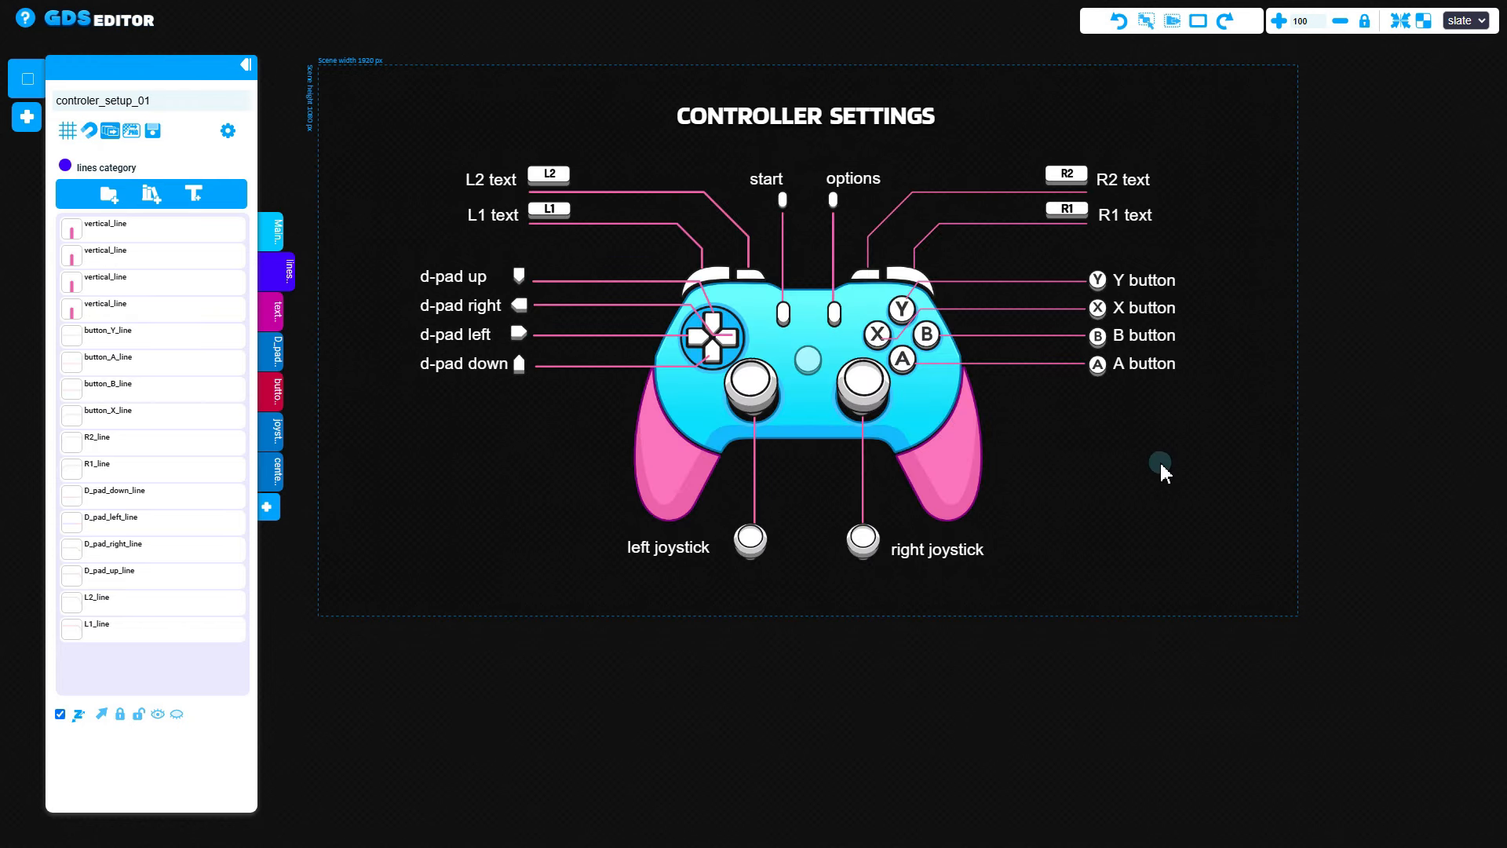
# - Load controler_all_parts.gds as a second scene
pyautogui.click(27, 116)
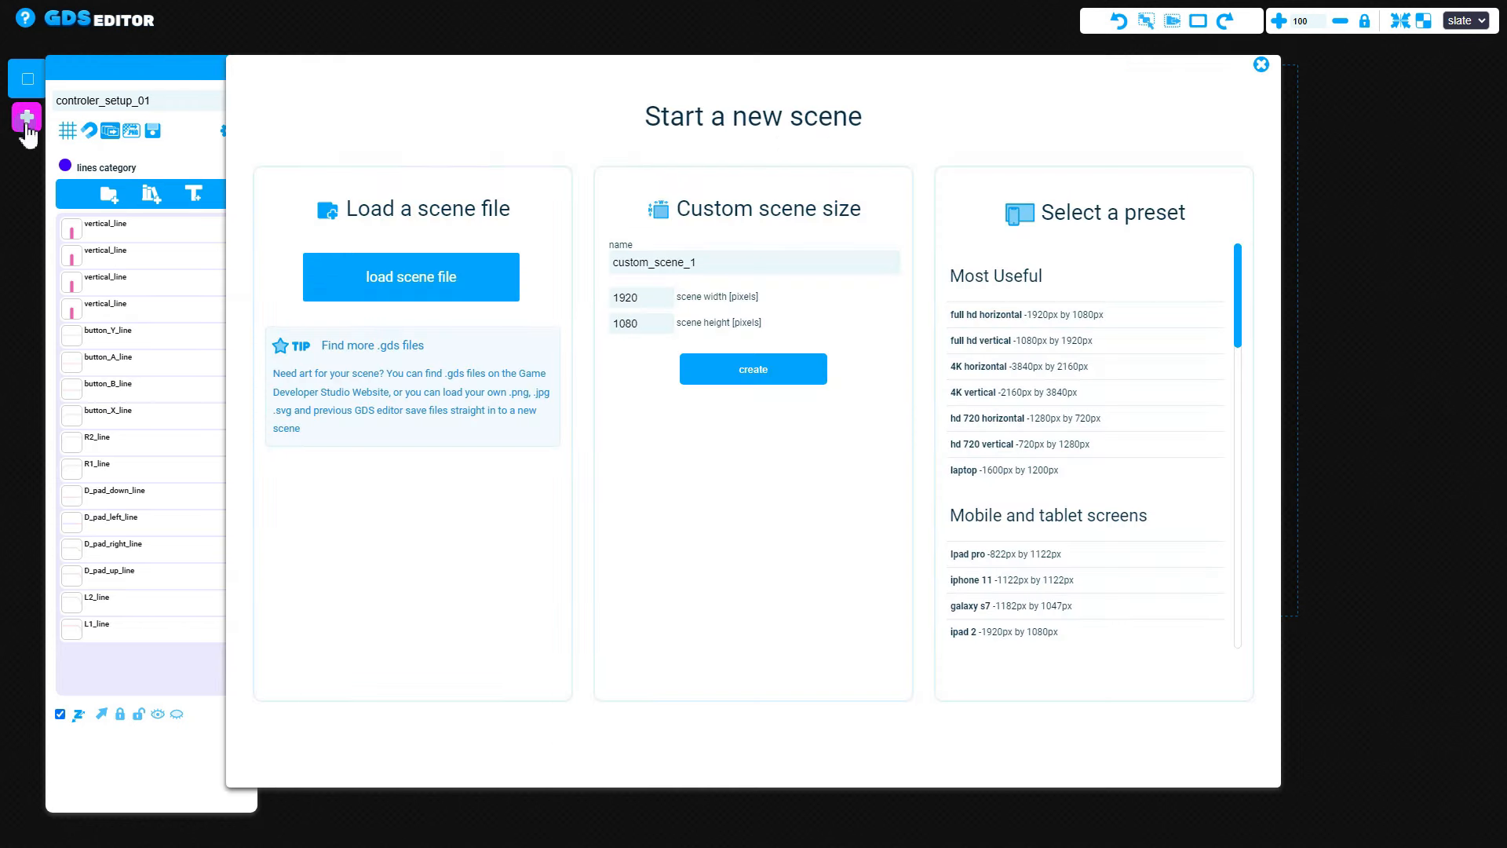
pyautogui.click(422, 275)
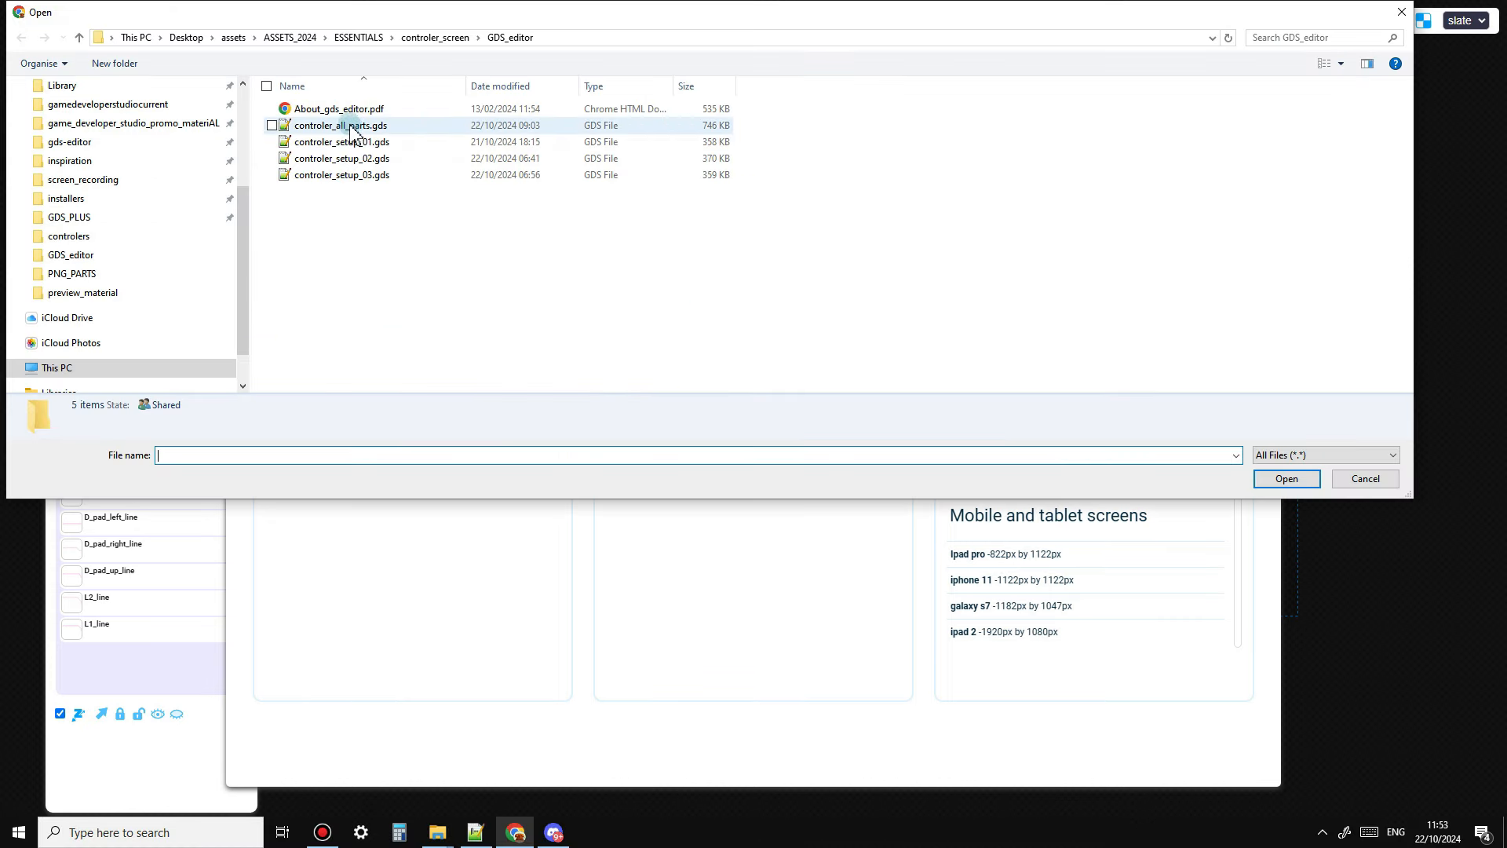
pyautogui.click(346, 127)
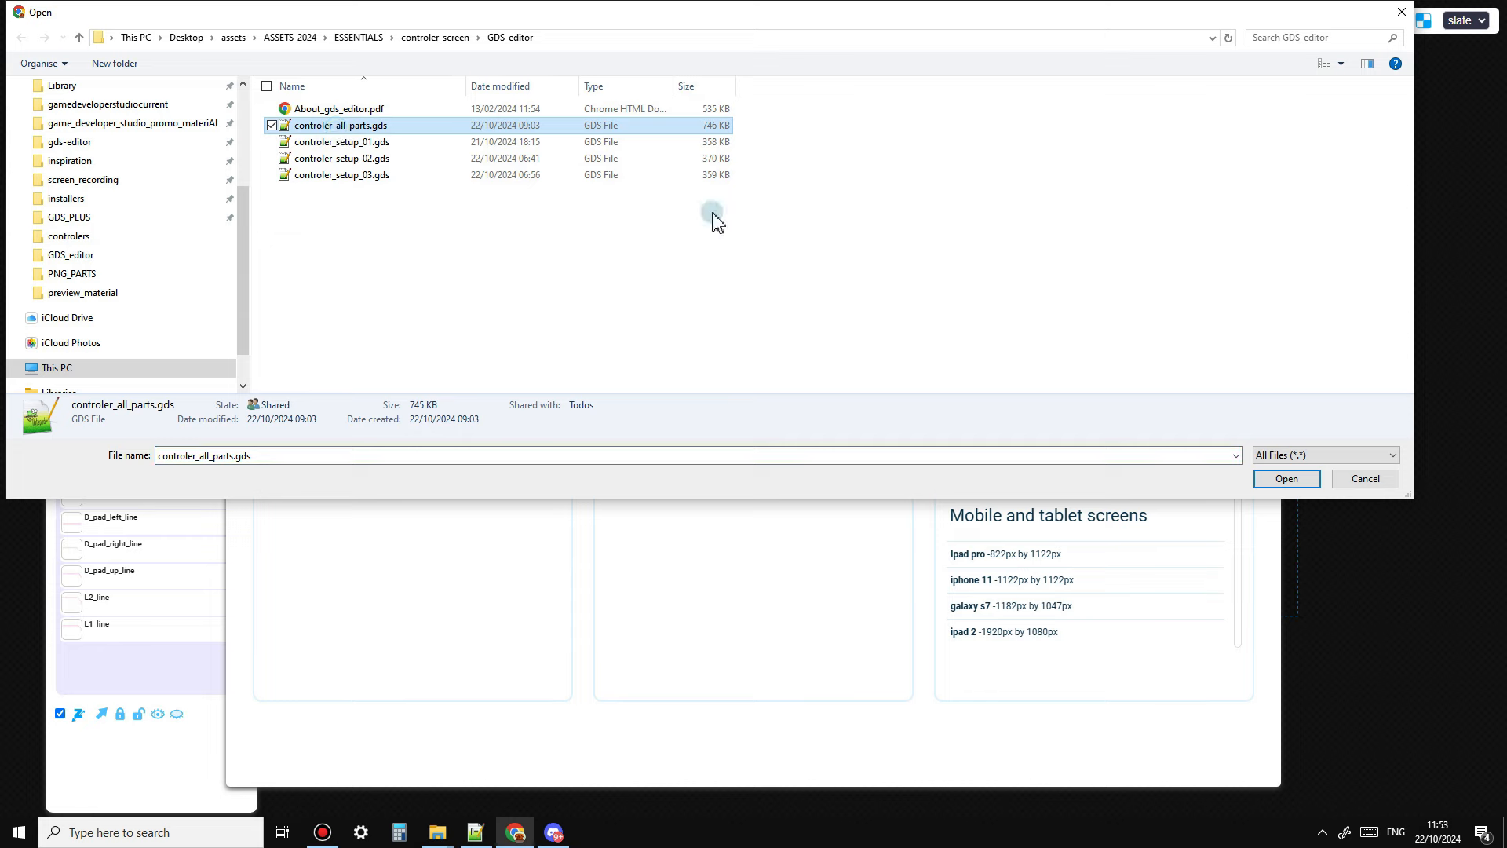
pyautogui.click(1287, 479)
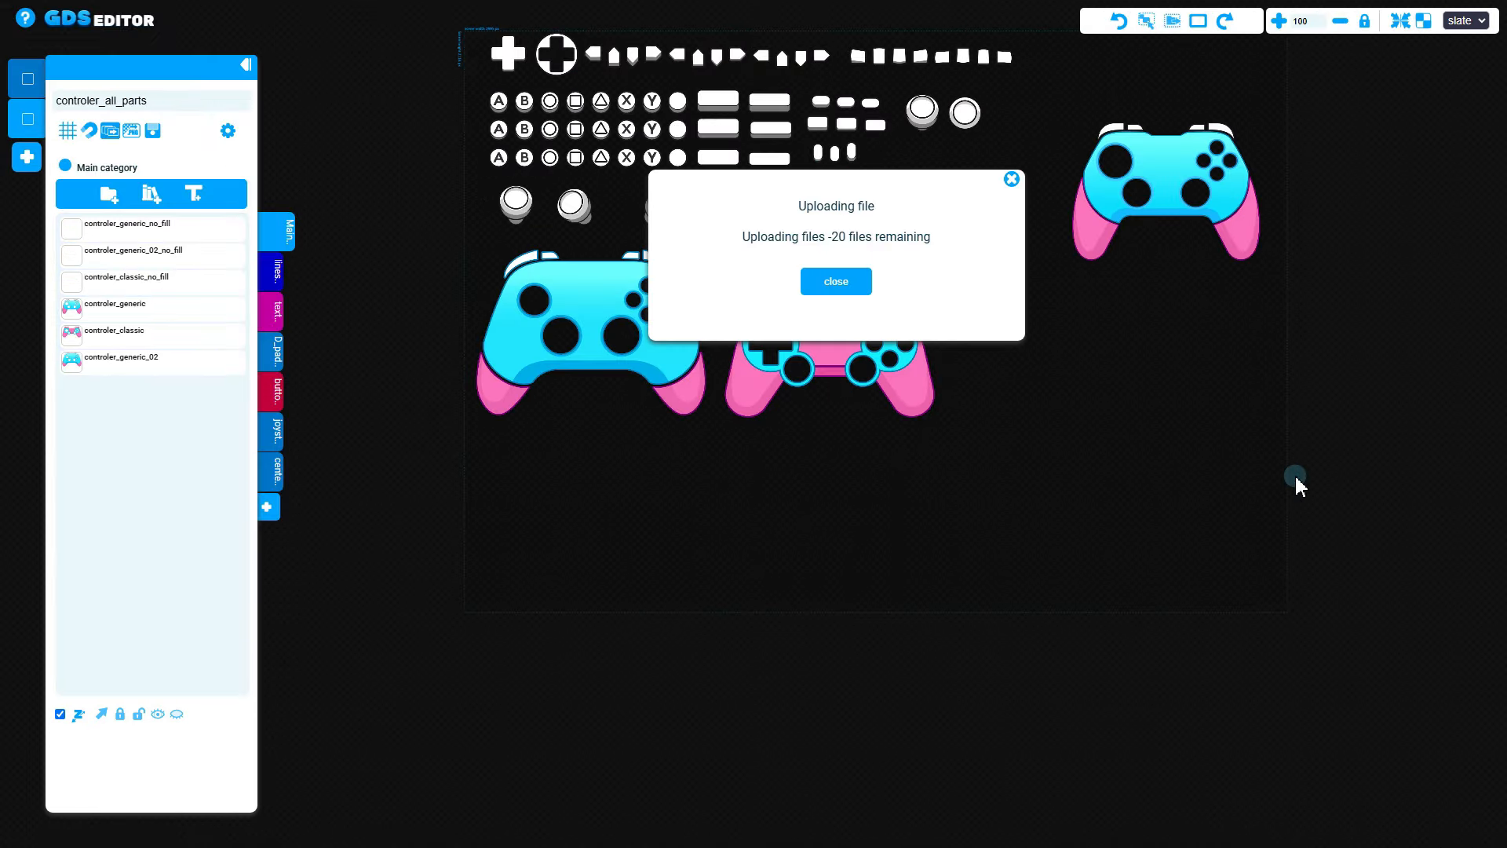
# - Examine individual parts in the all-parts scene by selecting d-pad pieces and the unpressed L1/R1 shoulder button
pyautogui.moveTo(1162, 277); pyautogui.dragTo(1121, 306)
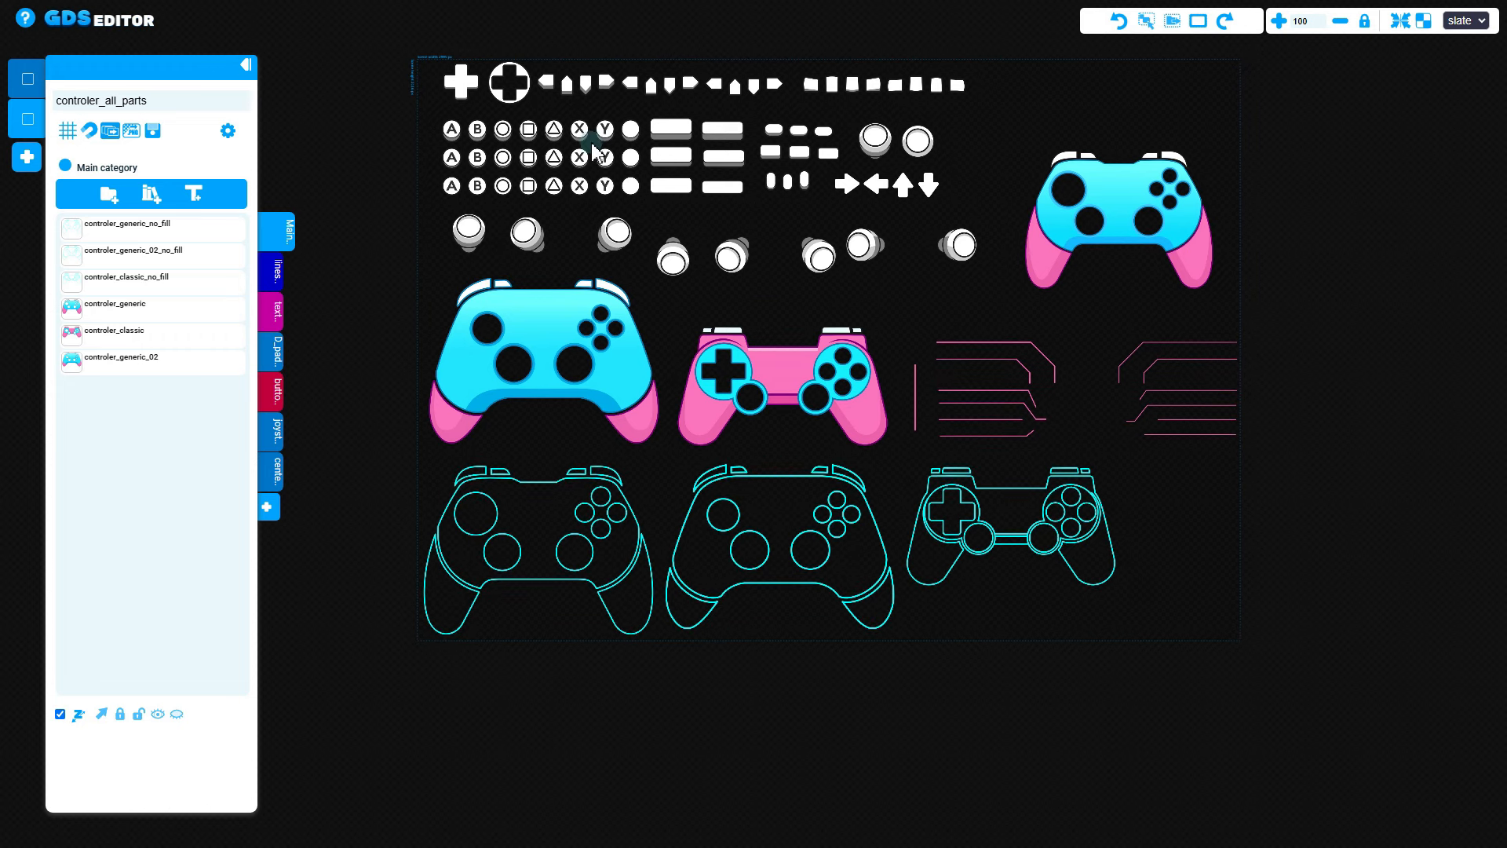
pyautogui.click(545, 83)
pyautogui.click(577, 84)
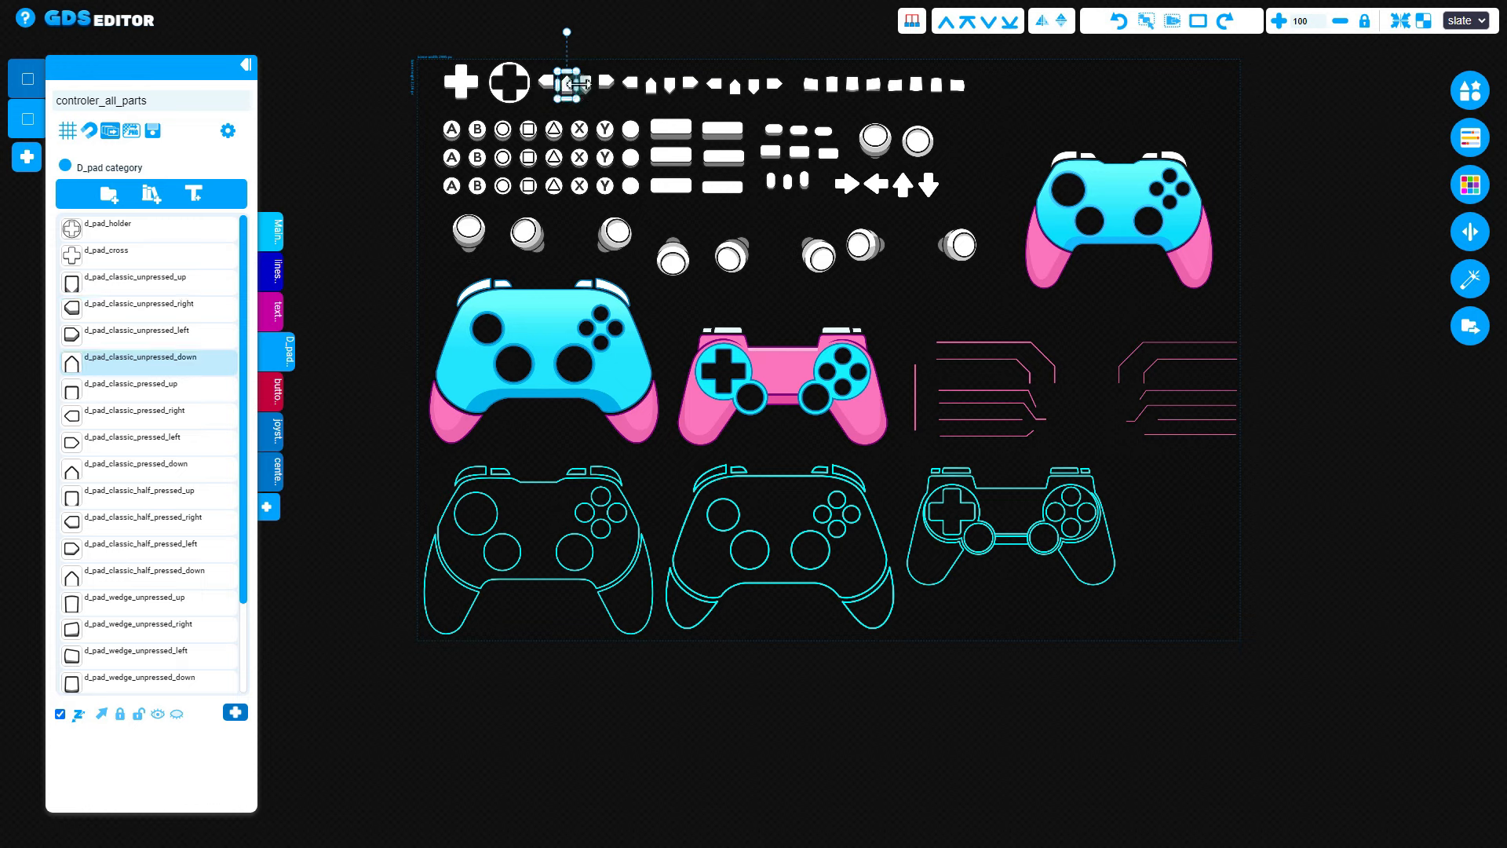
pyautogui.click(671, 128)
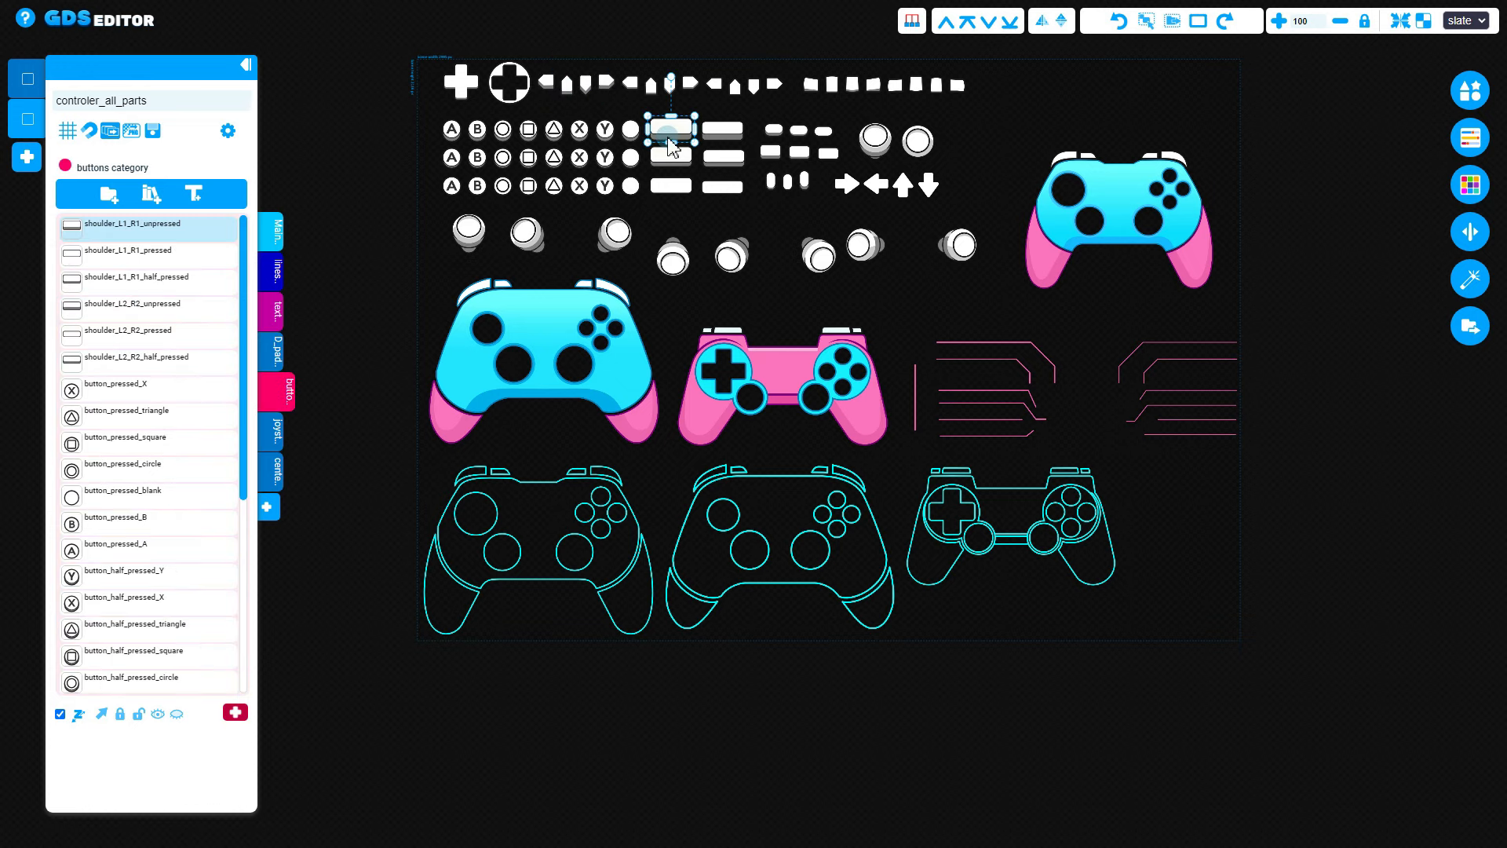
# - Return to the controler_setup_01 scene and select all items in its D_pad category
pyautogui.click(29, 82)
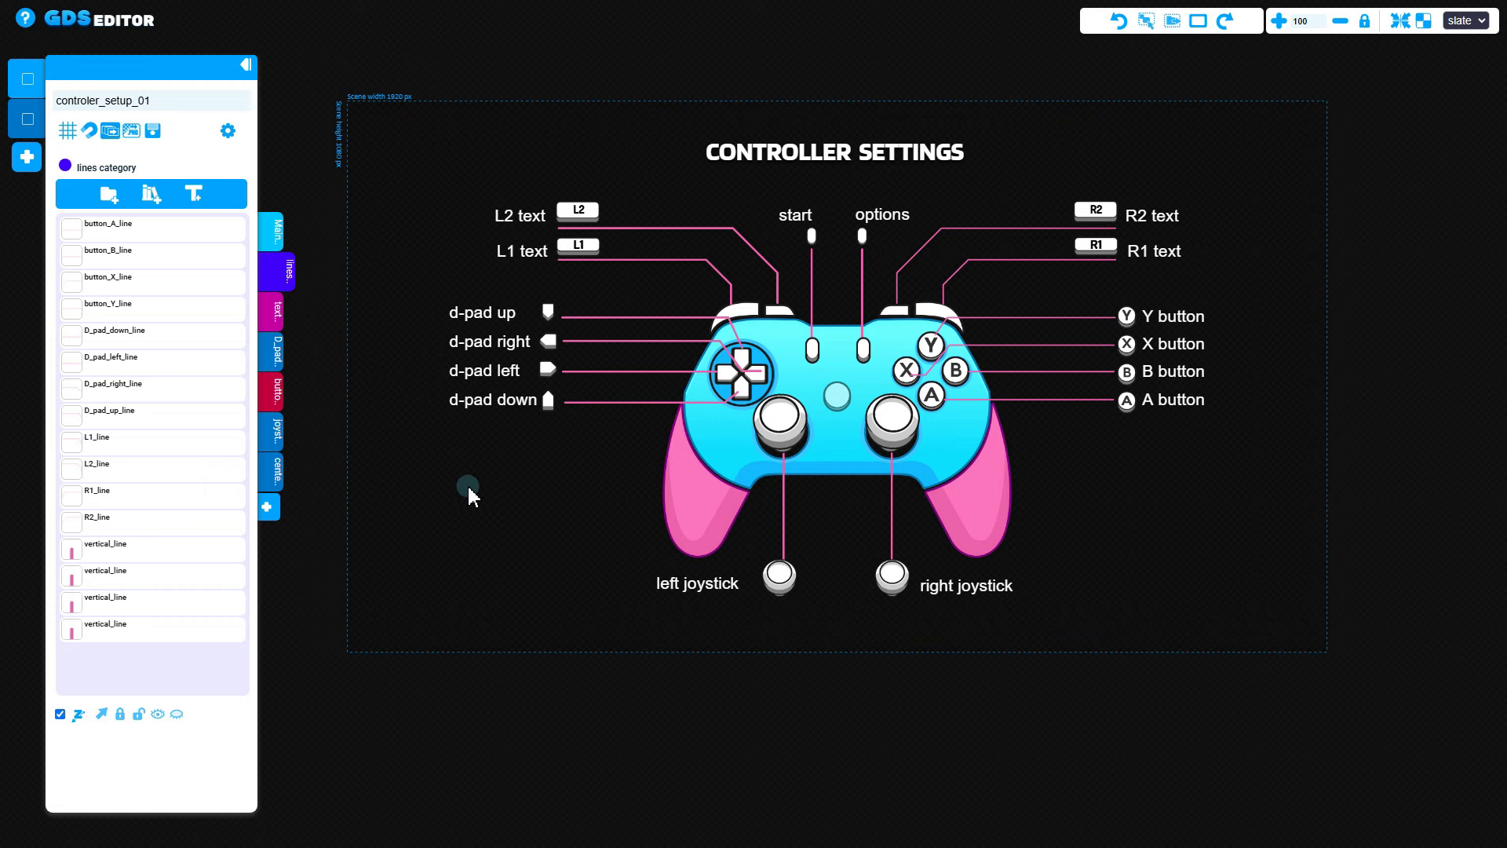
pyautogui.click(277, 473)
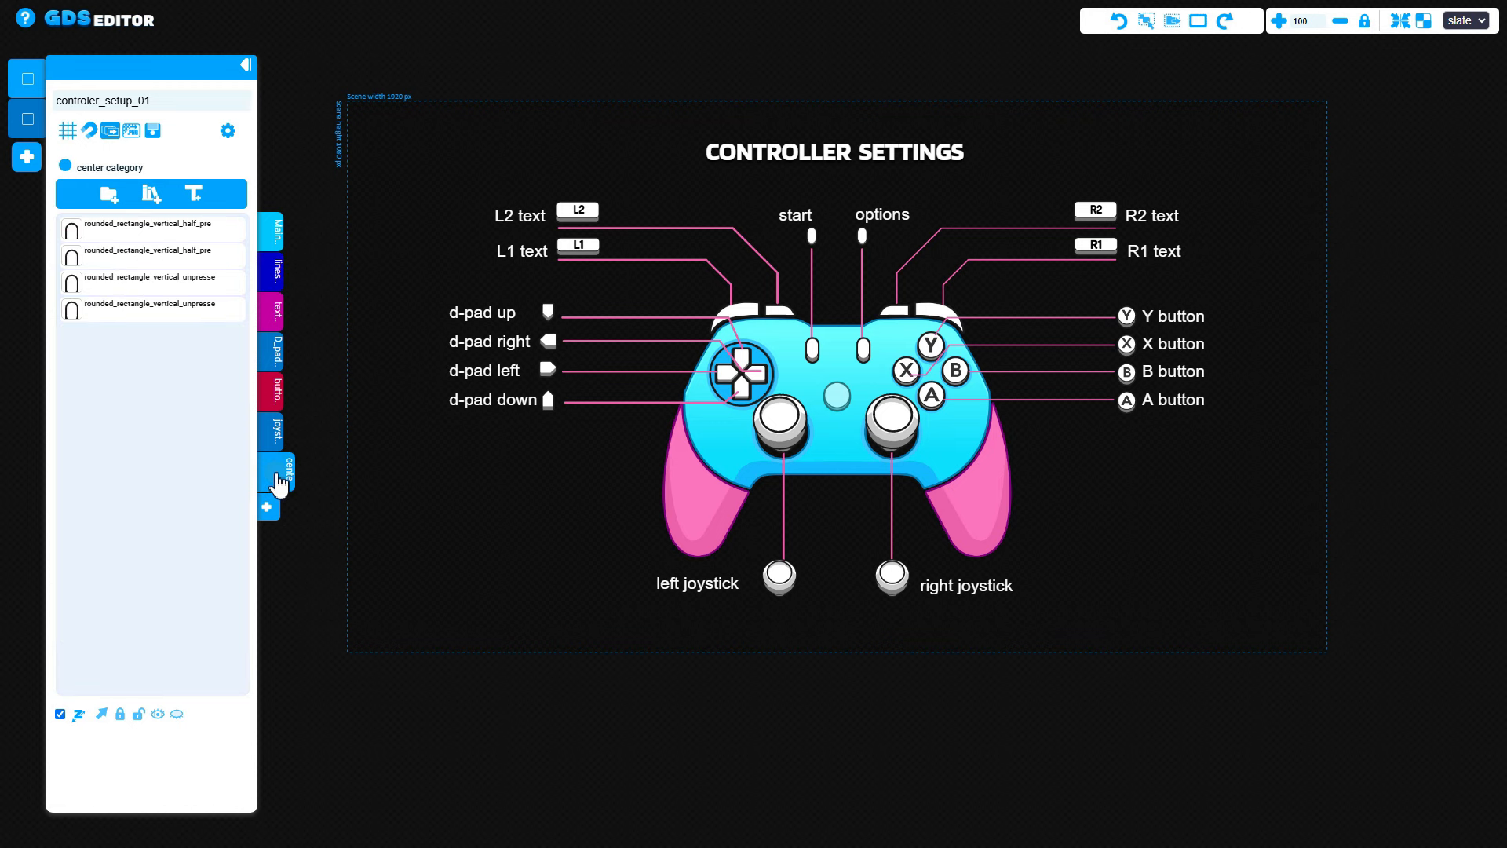
pyautogui.click(278, 357)
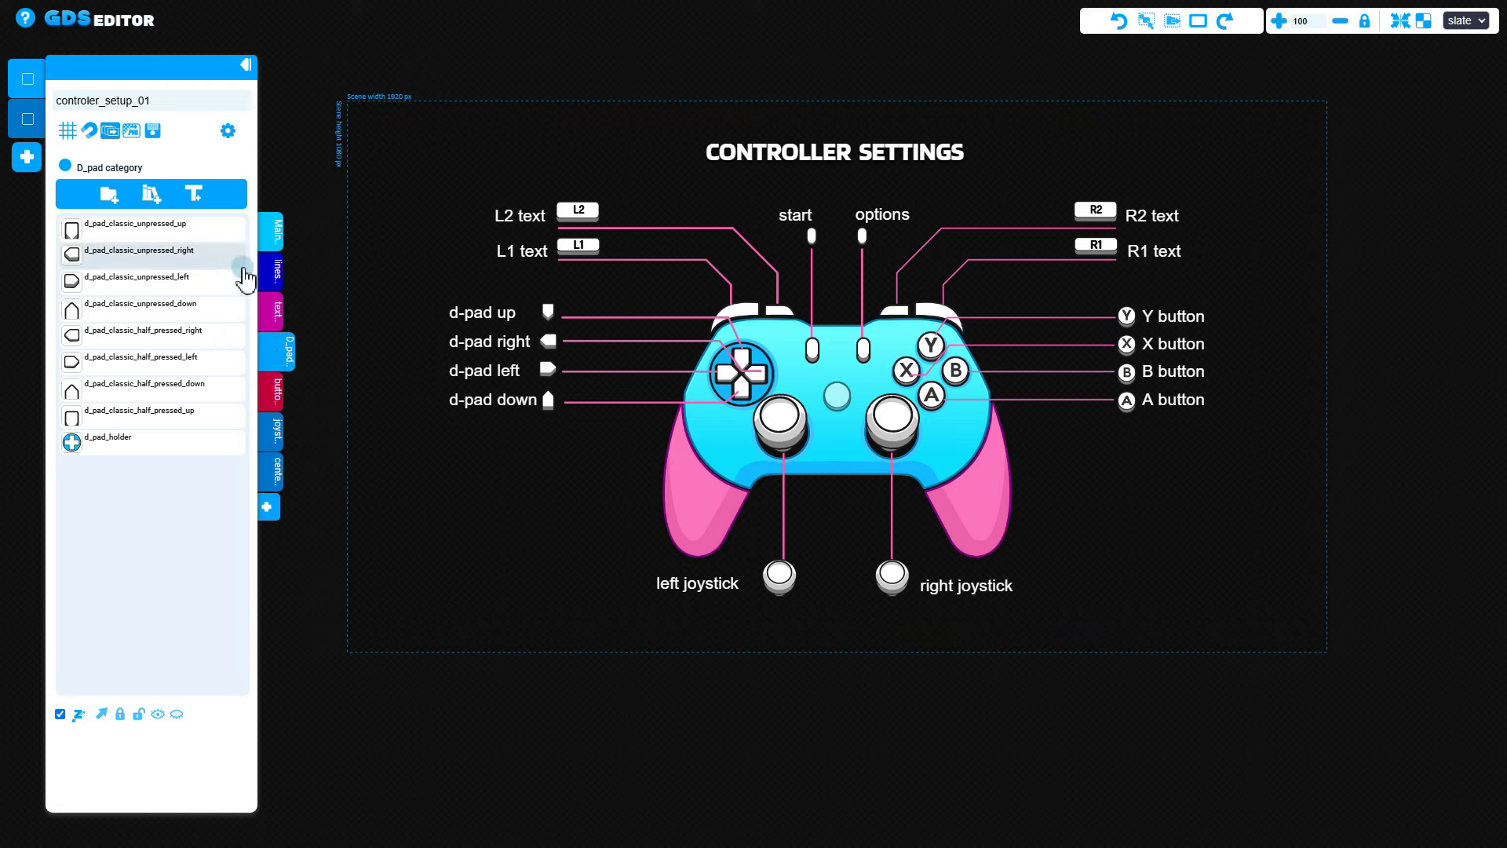
pyautogui.click(101, 714)
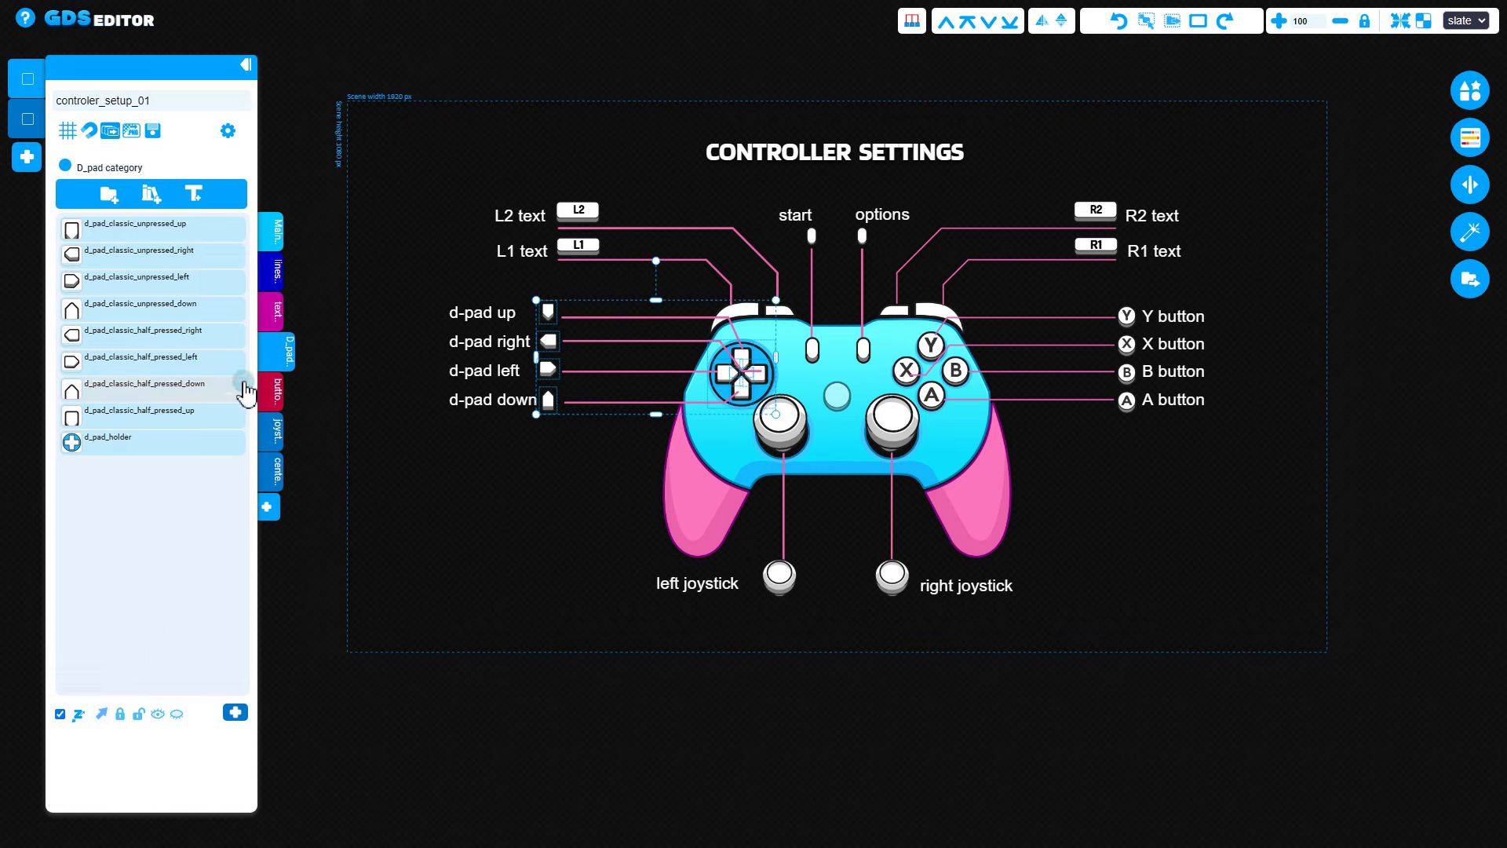
# - Select all items in the text category, and clear the selection again
pyautogui.click(277, 314)
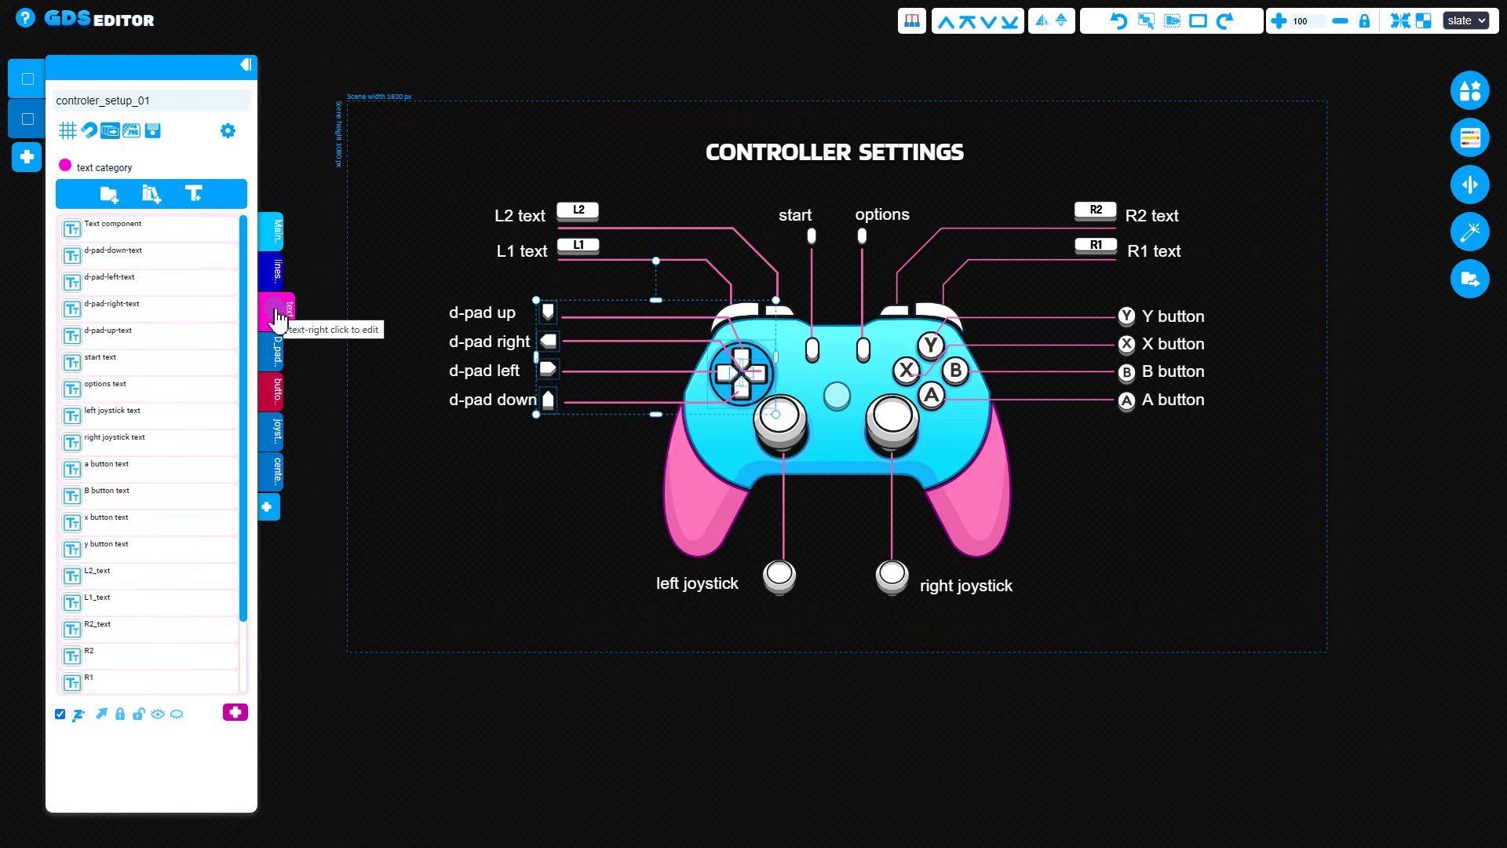
pyautogui.click(100, 714)
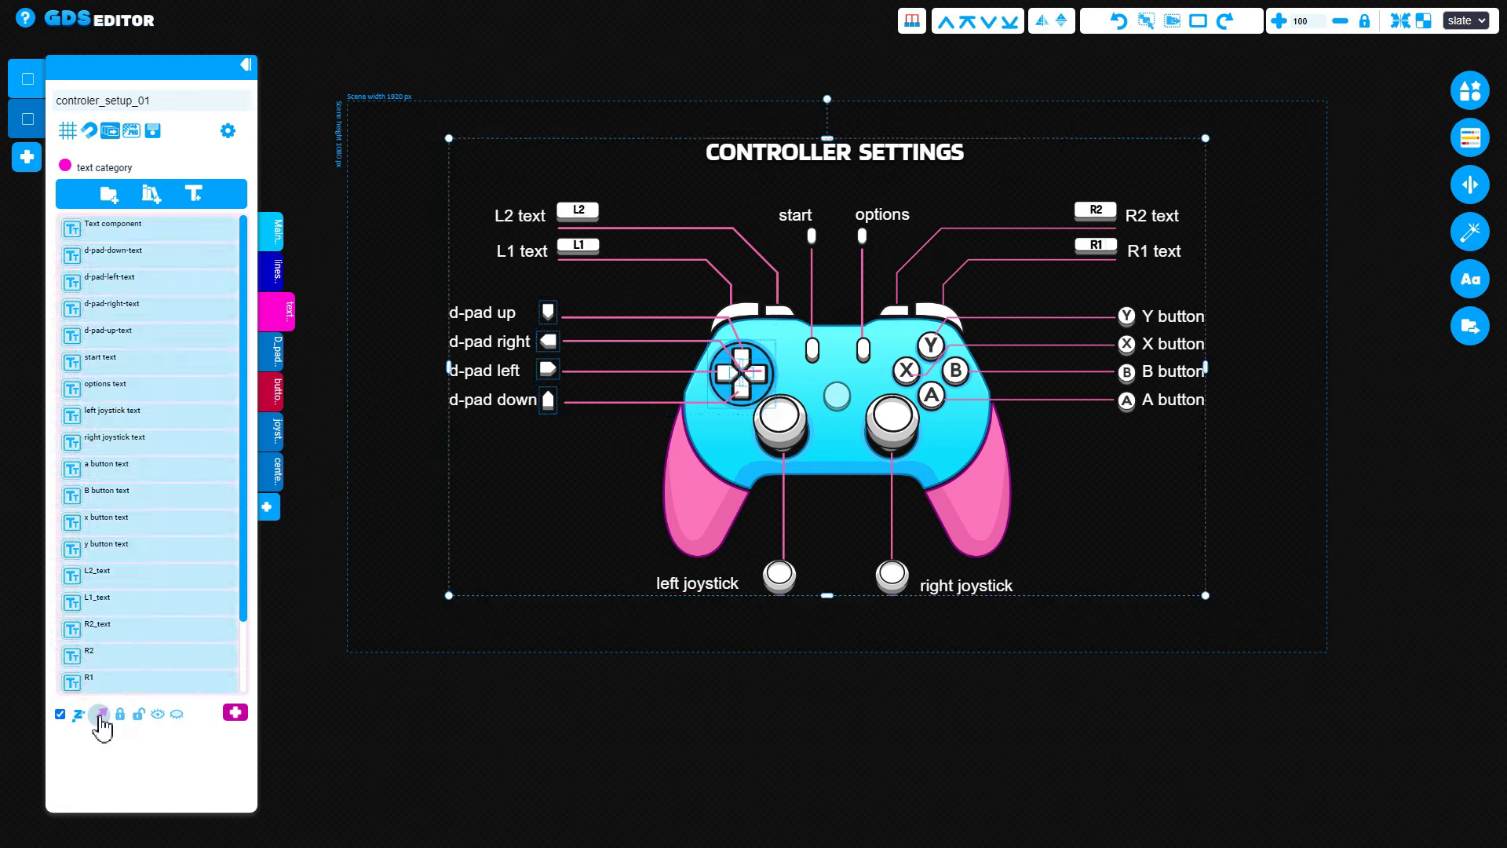
pyautogui.click(367, 701)
# - Examine the items in the joystick and lines categories, leaving nothing selected
pyautogui.click(269, 432)
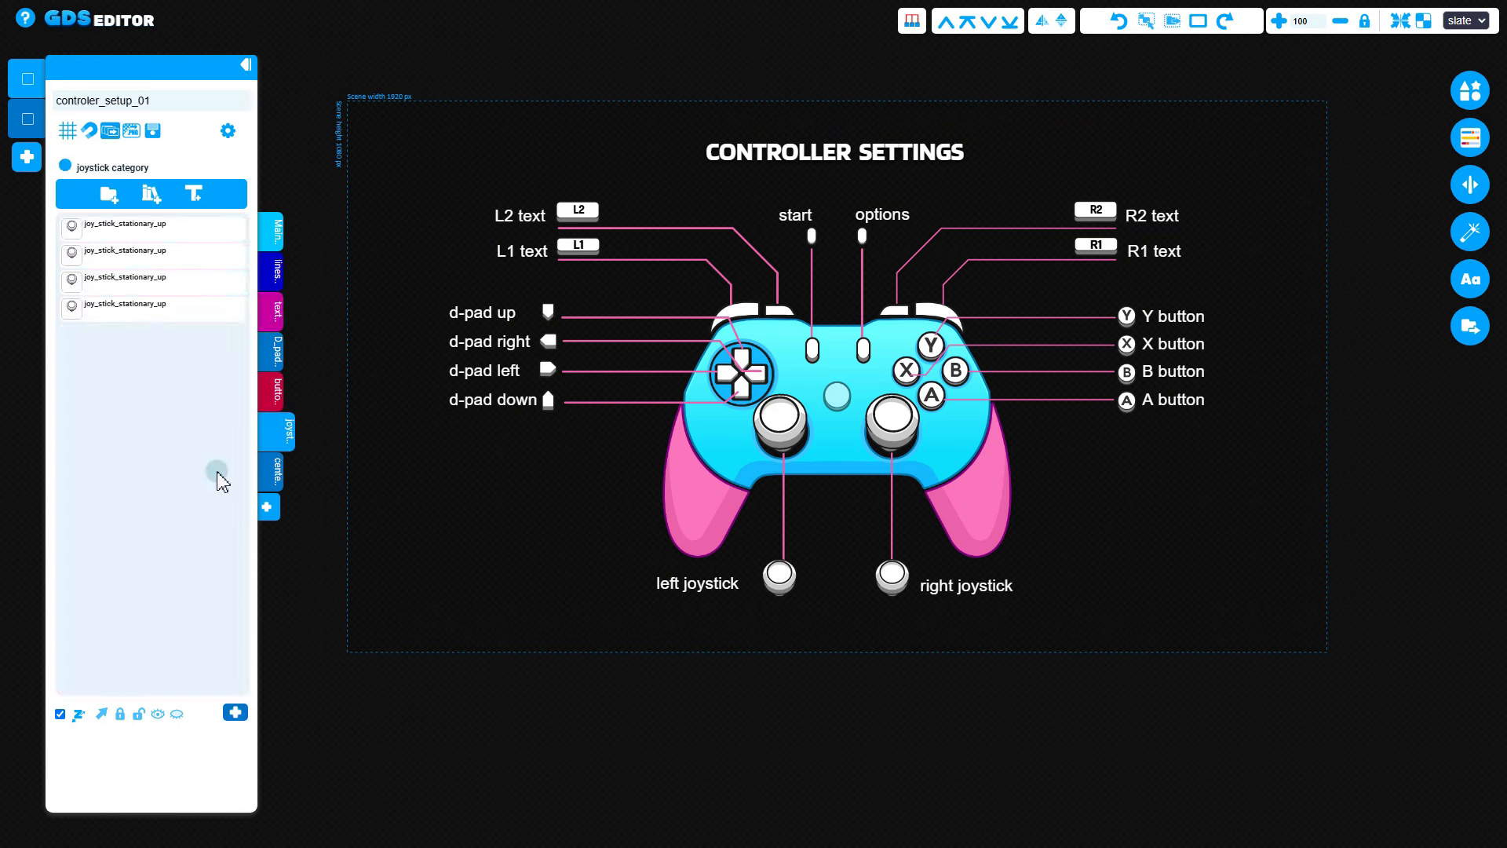
pyautogui.click(130, 253)
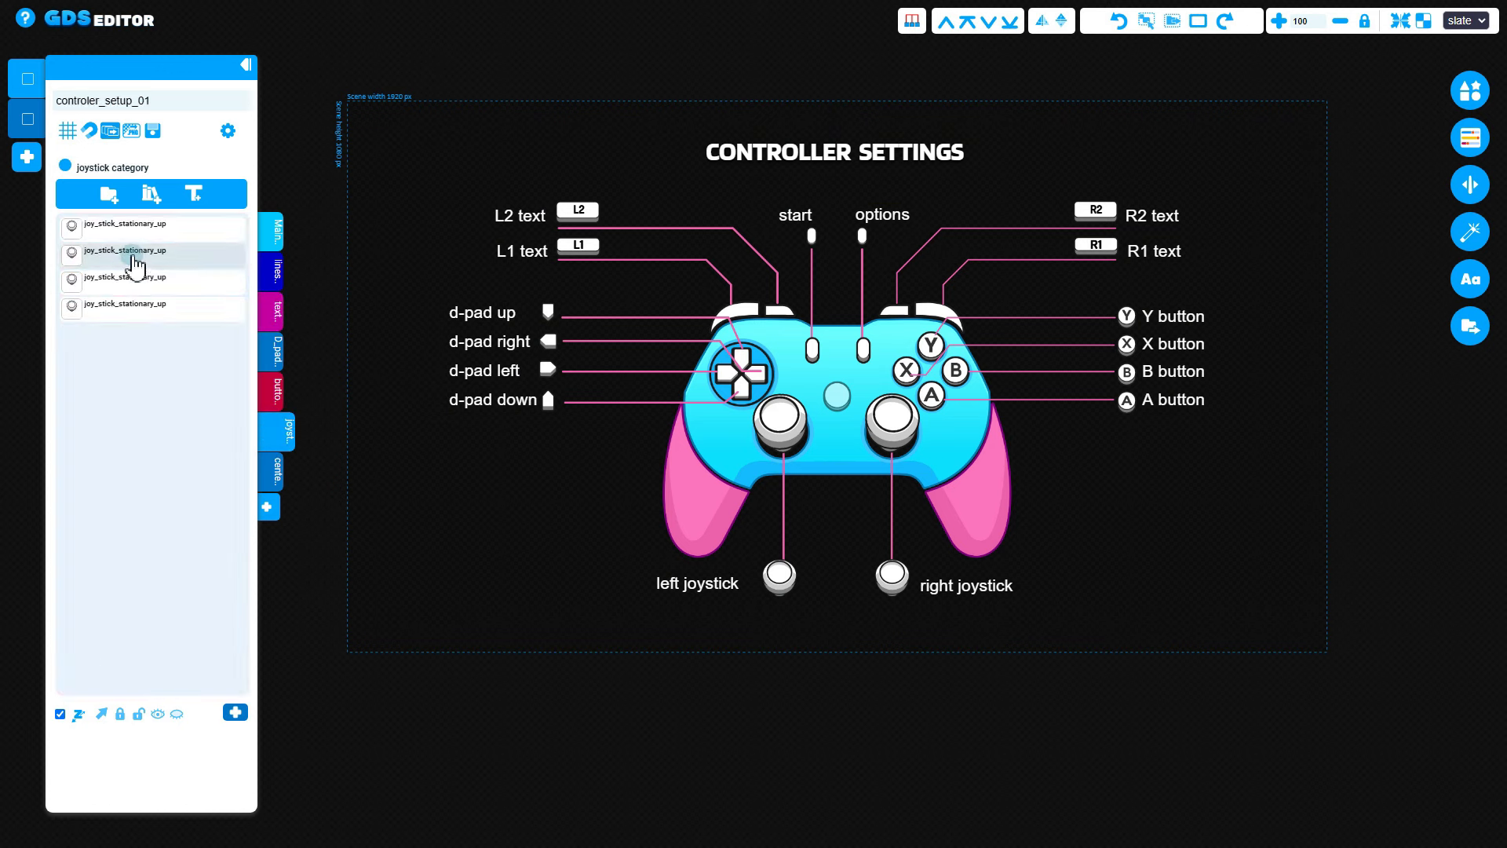
pyautogui.click(276, 279)
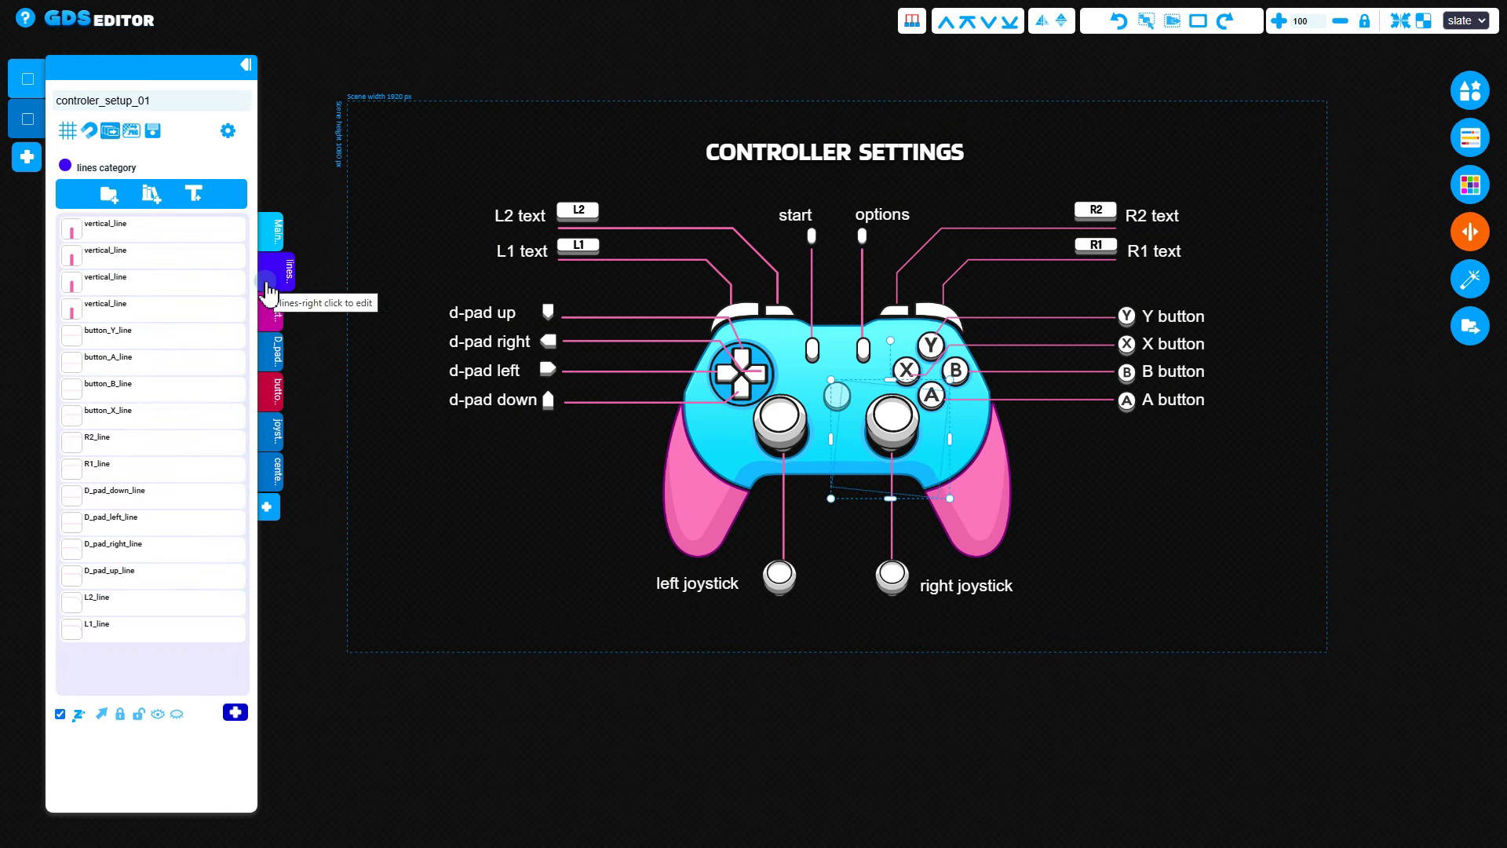
pyautogui.click(408, 477)
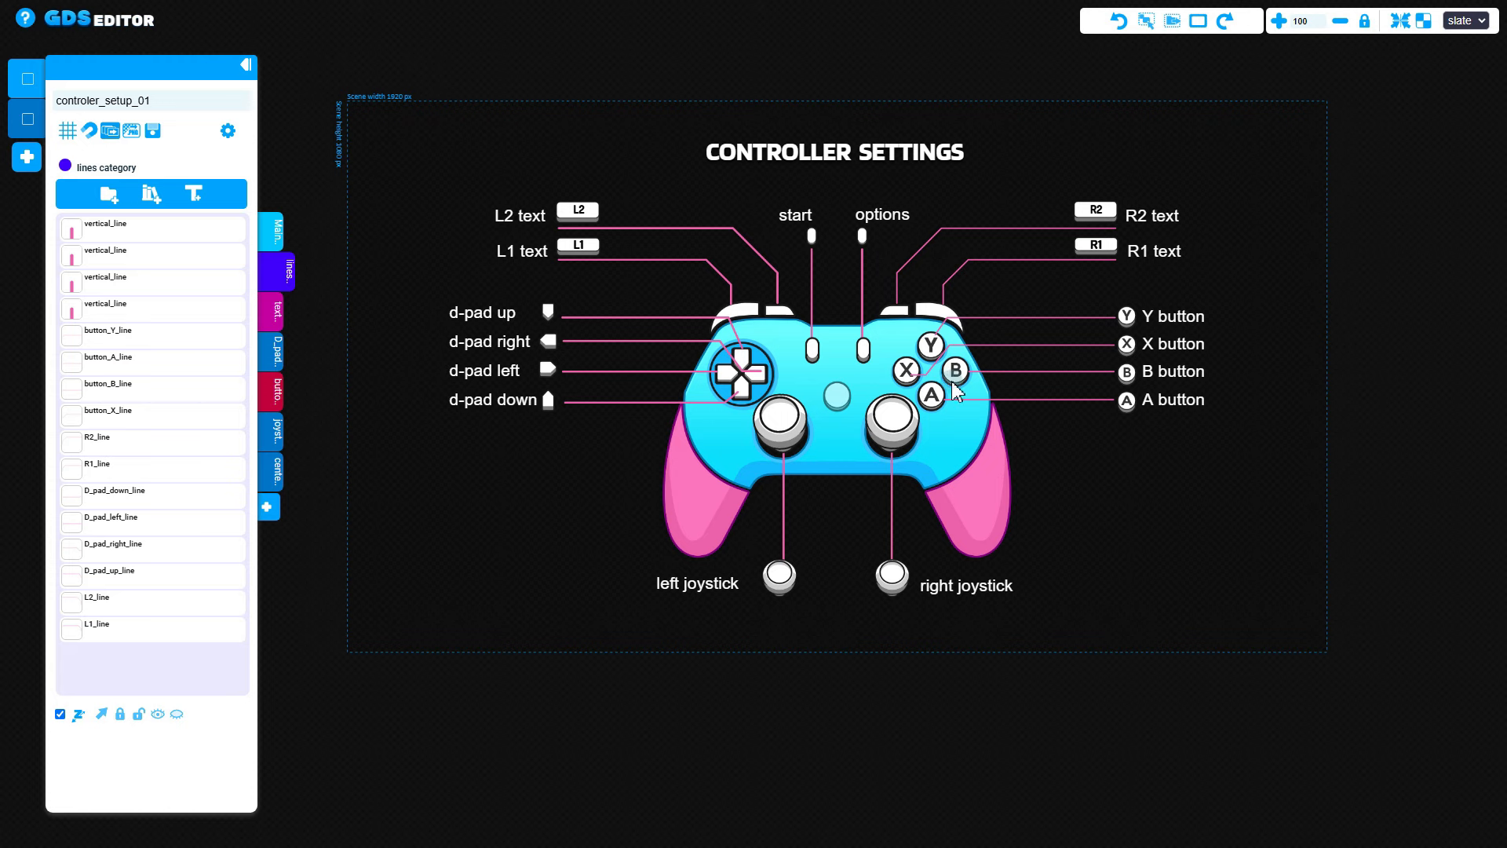
# - Change the R2 text label's wording to "reload"
pyautogui.click(1172, 227)
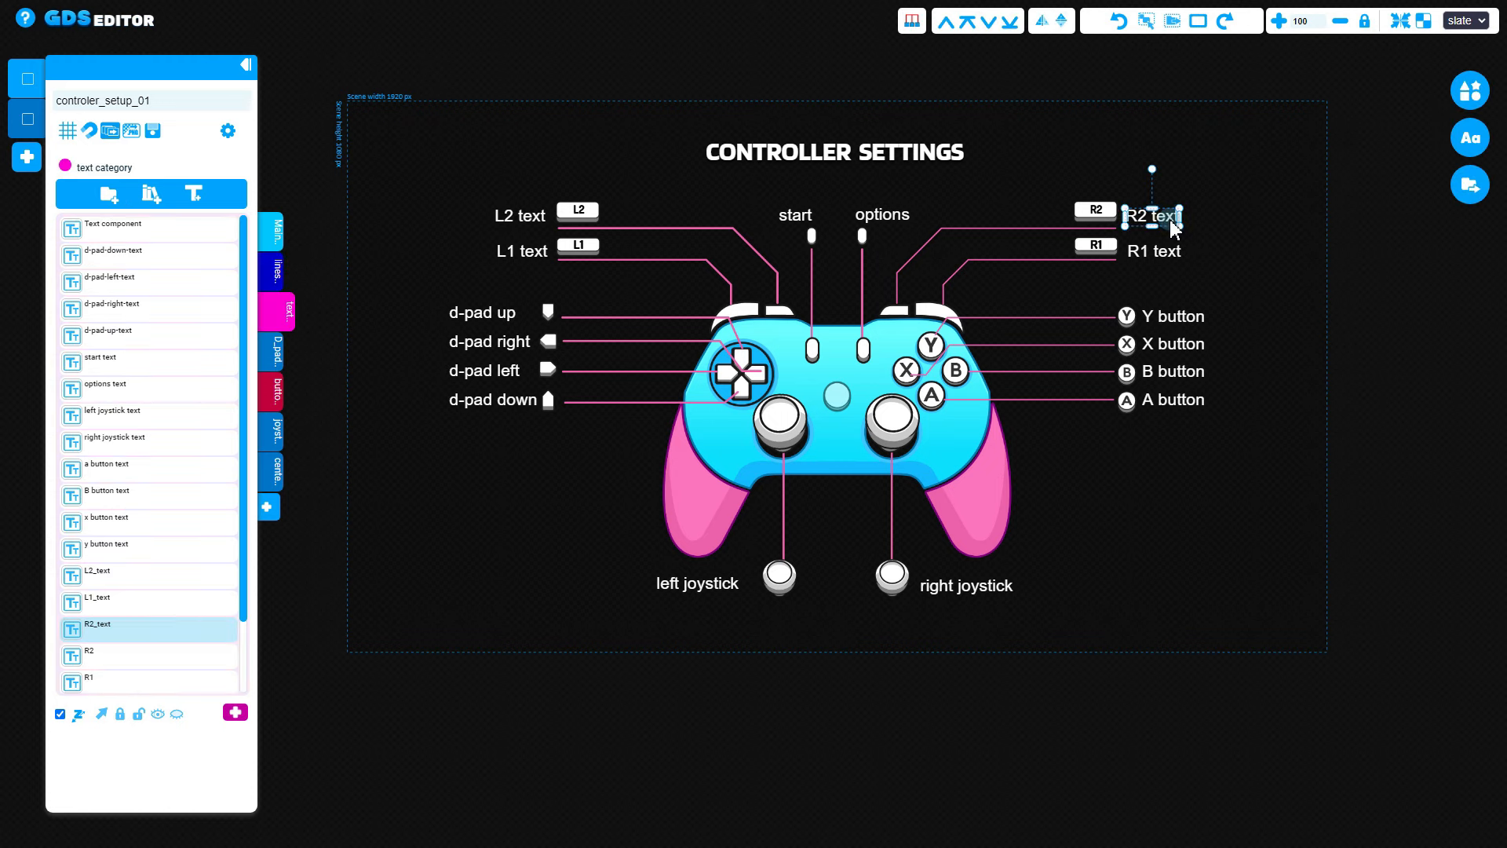
pyautogui.click(1470, 138)
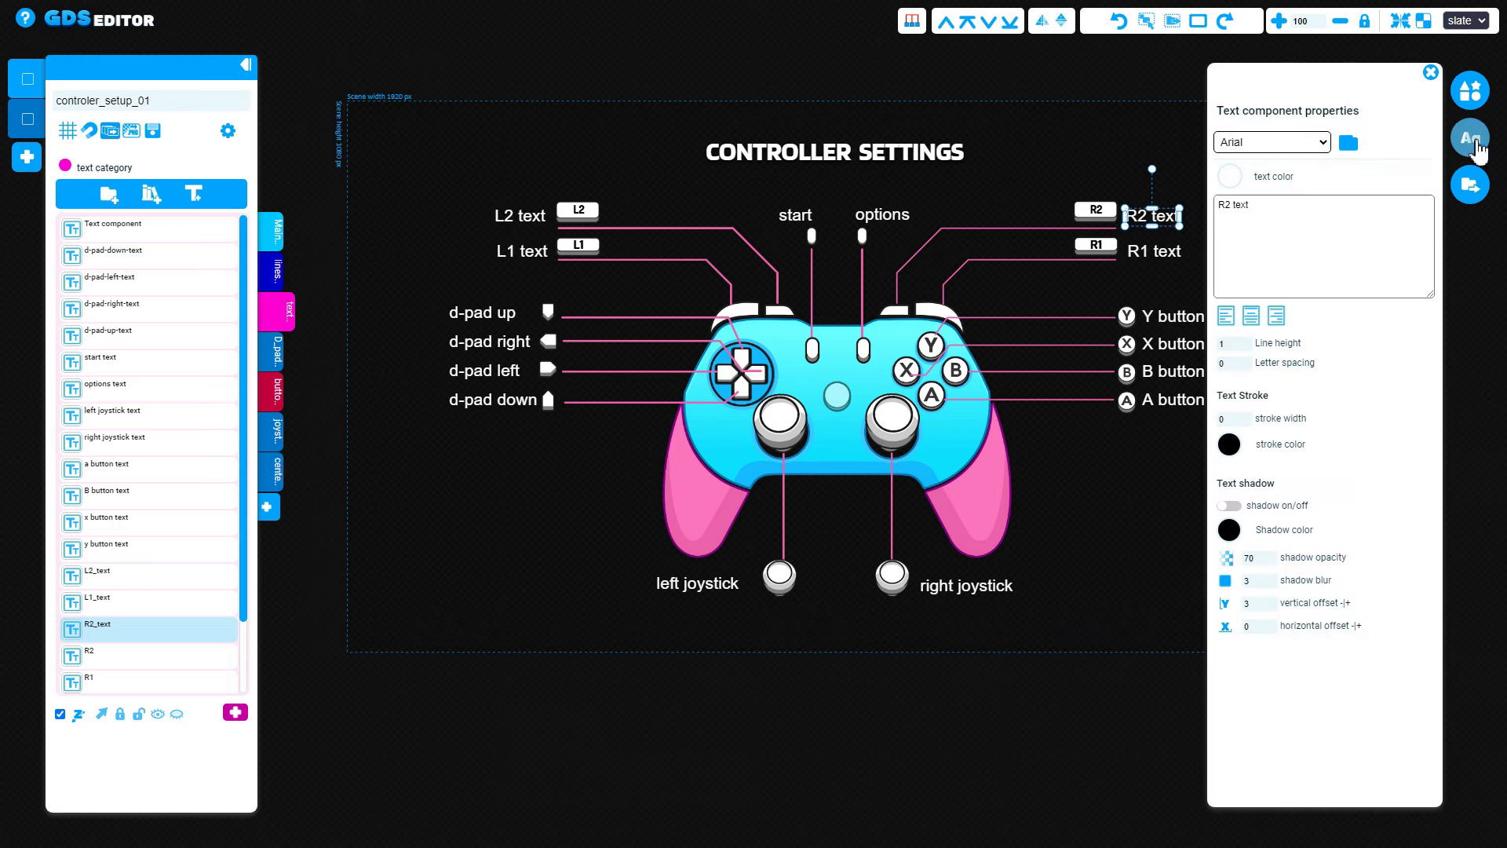
pyautogui.tripleClick(1287, 243)
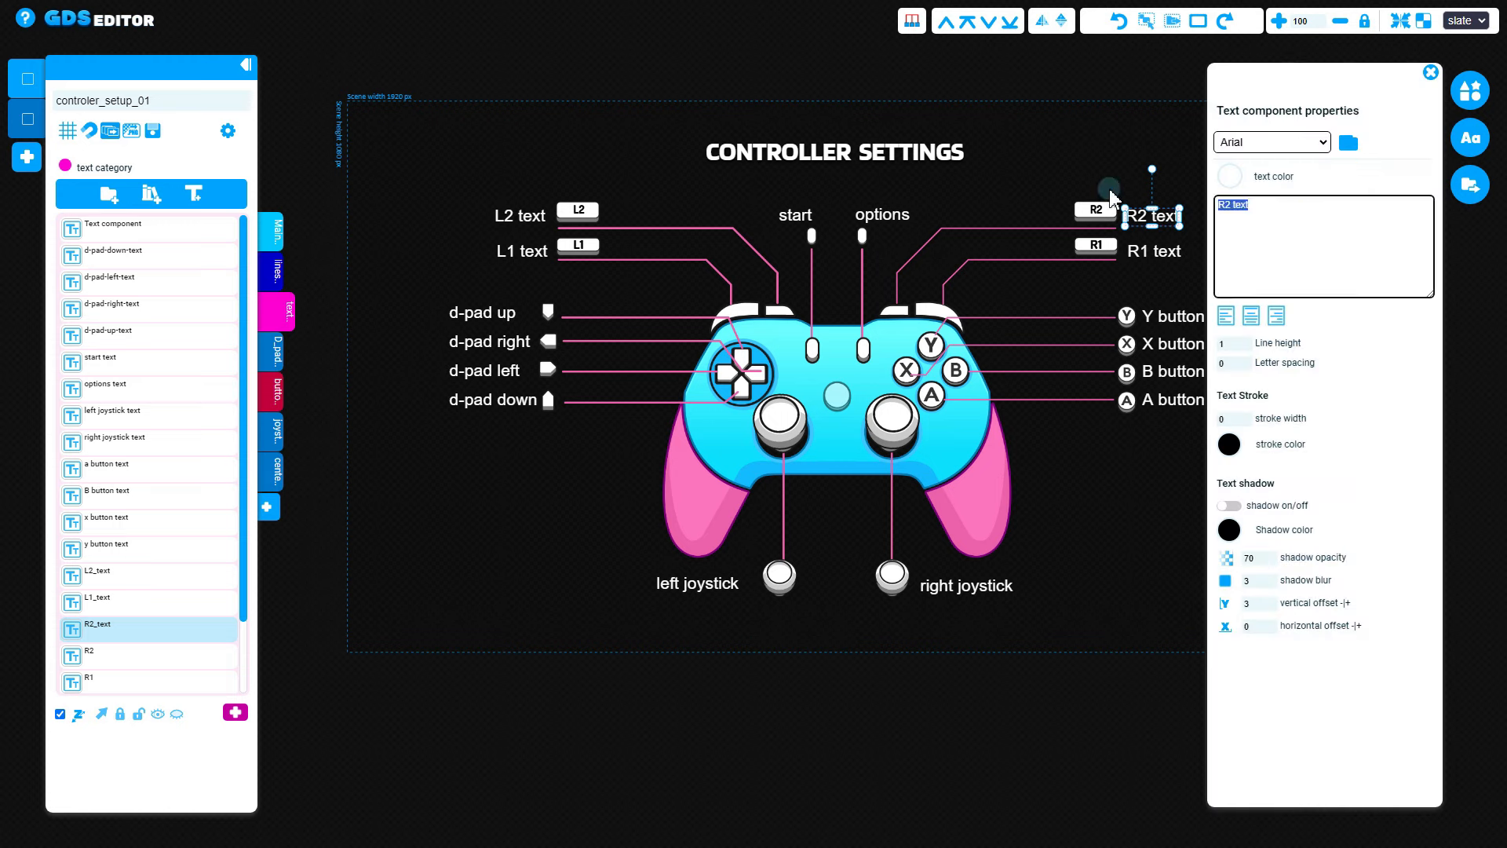
pyautogui.write('reload')
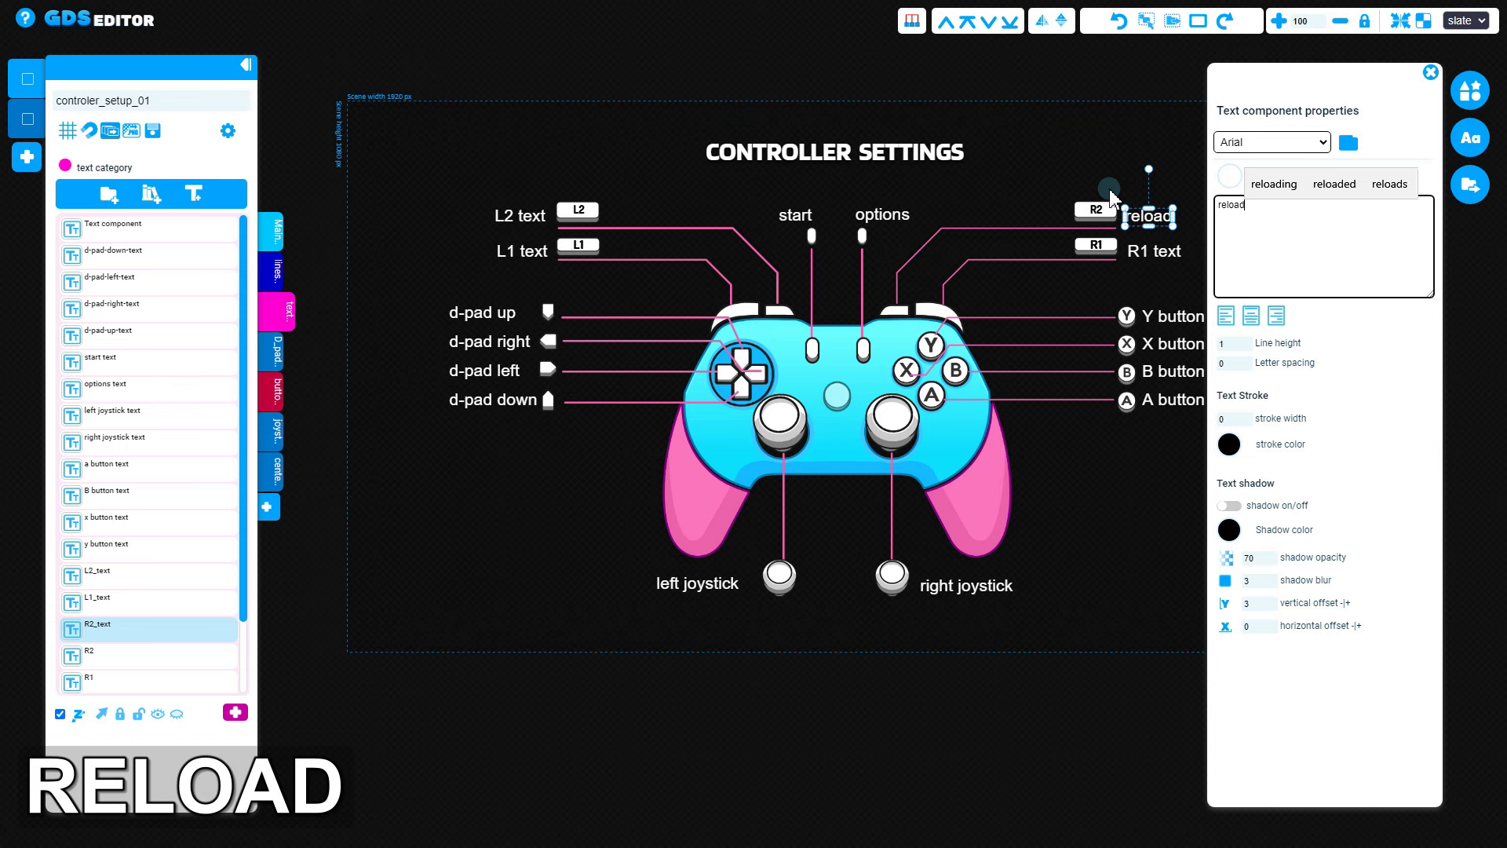
# - Change the R1 text label's wording to "change weapon" and clear the selection
pyautogui.click(1175, 251)
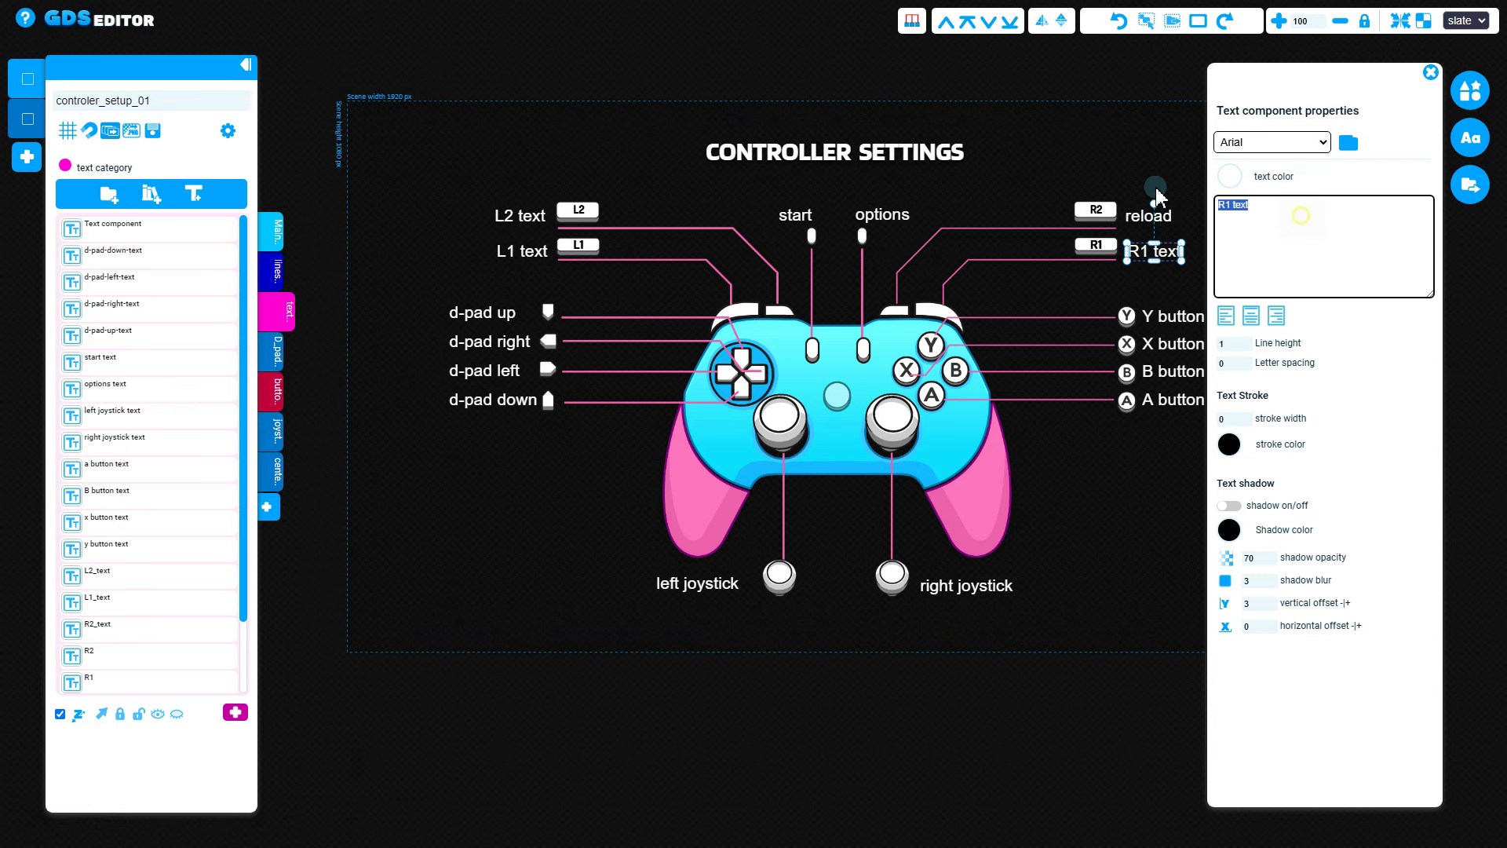
pyautogui.write('change')
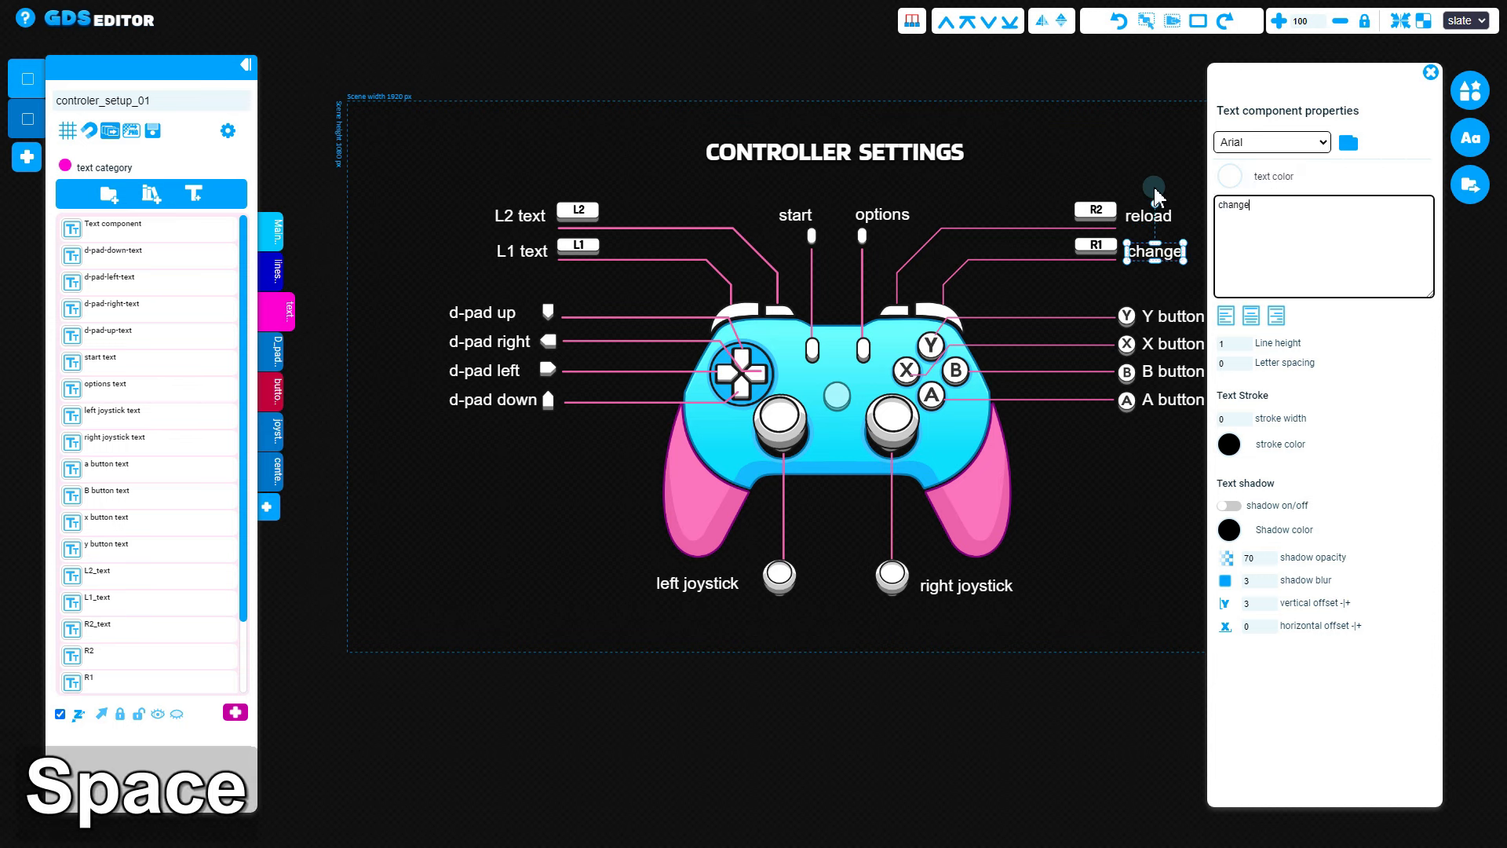
pyautogui.write(' weapon')
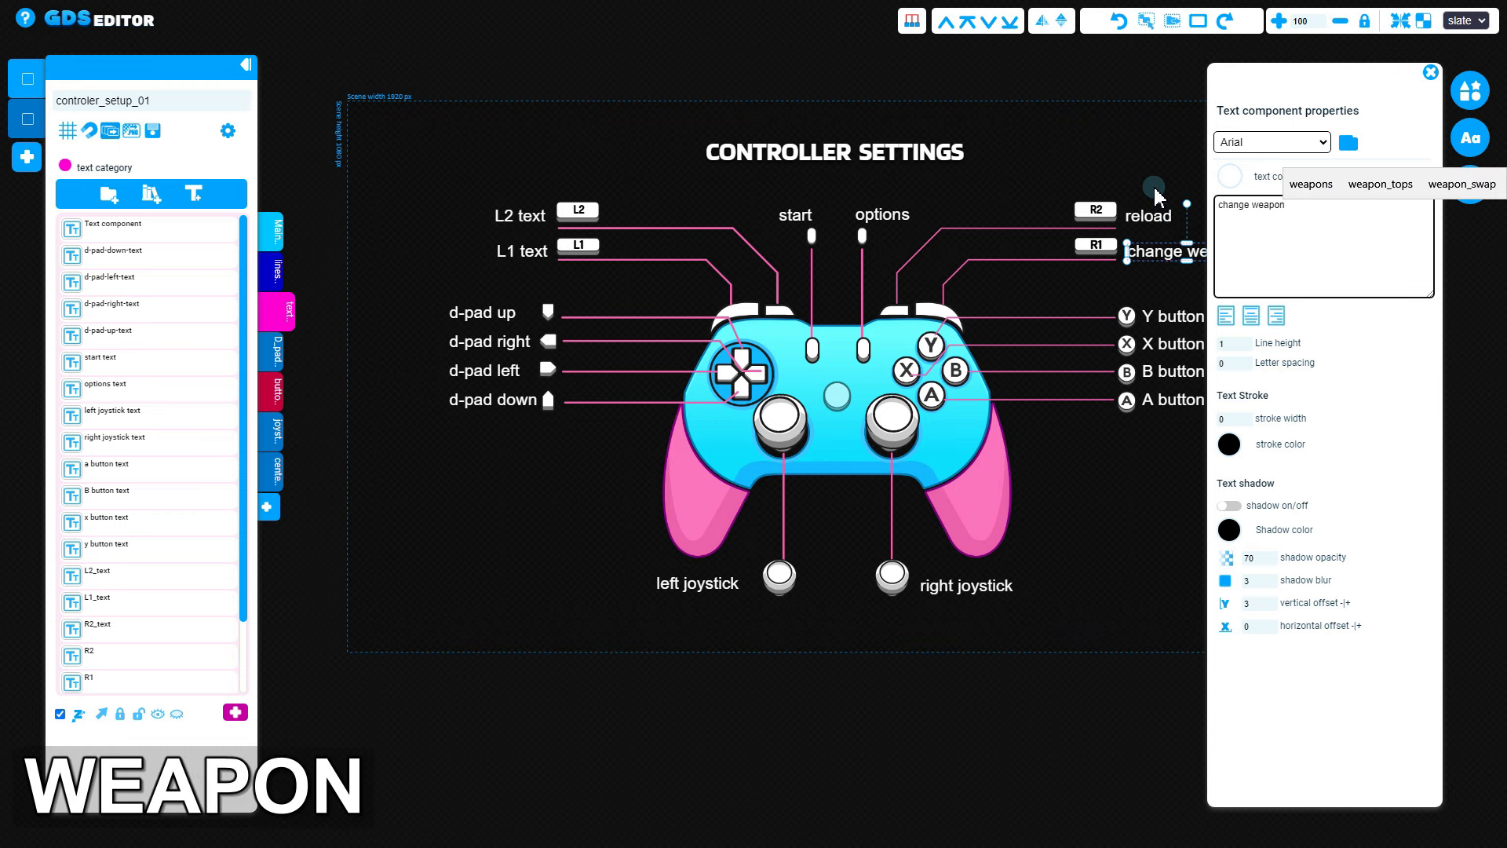
pyautogui.click(1111, 135)
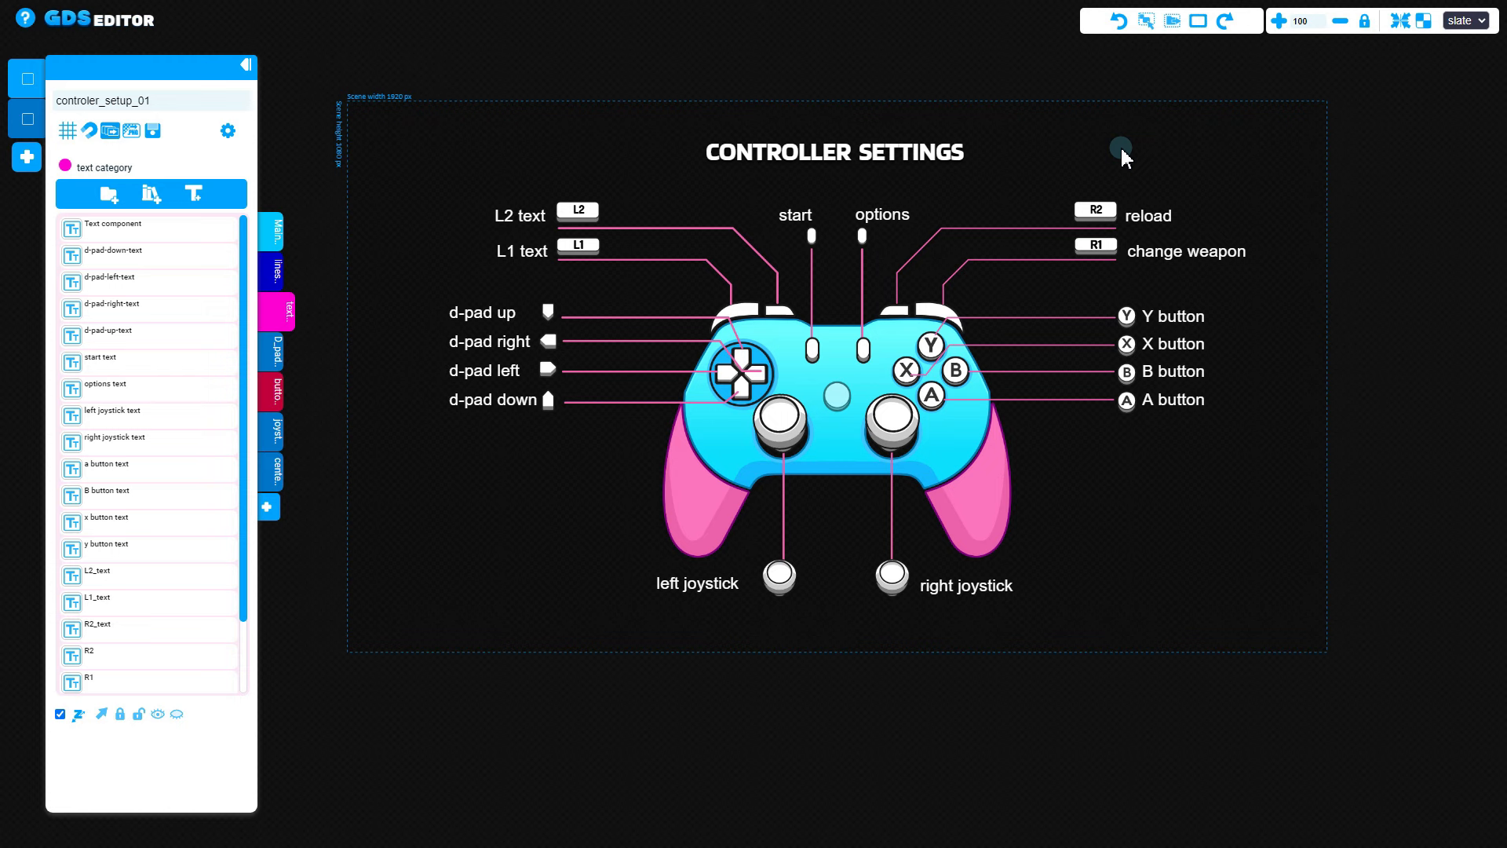
# - Change the font of the reload label to Grandstander and deselect it
pyautogui.click(1151, 213)
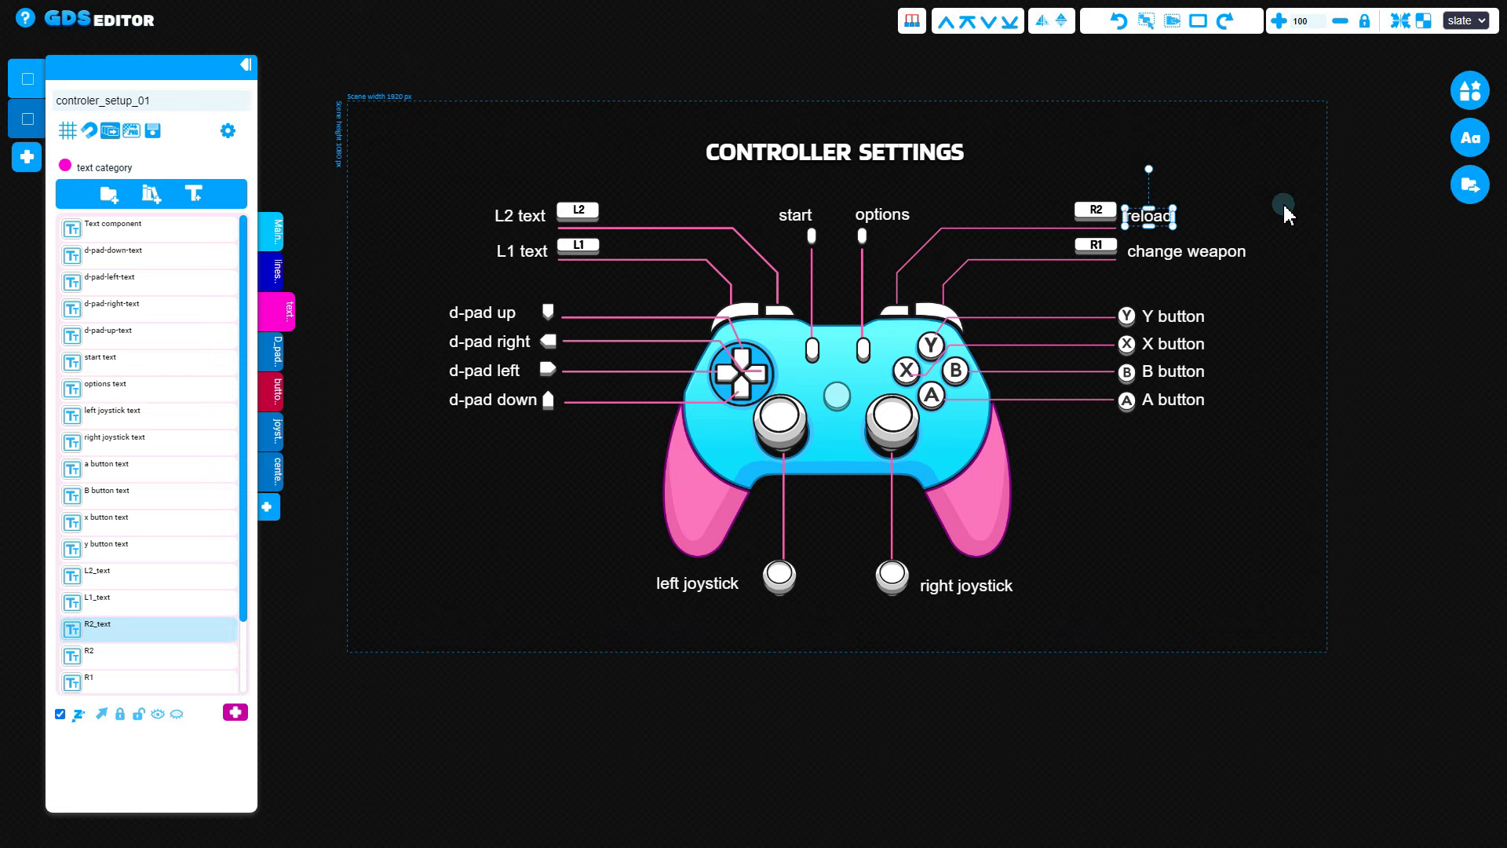
pyautogui.click(1471, 138)
pyautogui.click(1322, 142)
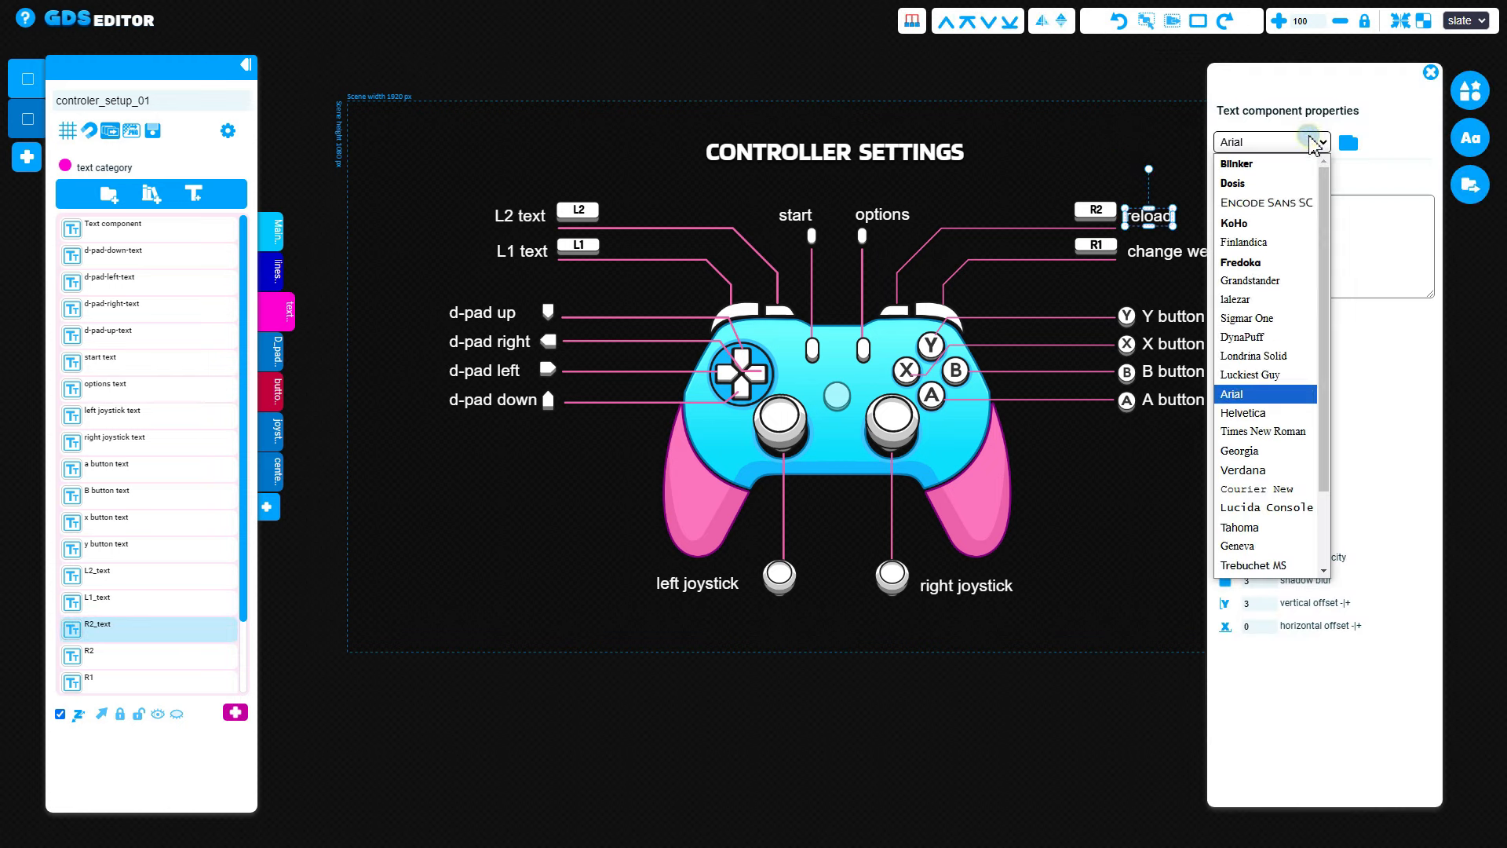
pyautogui.click(1262, 280)
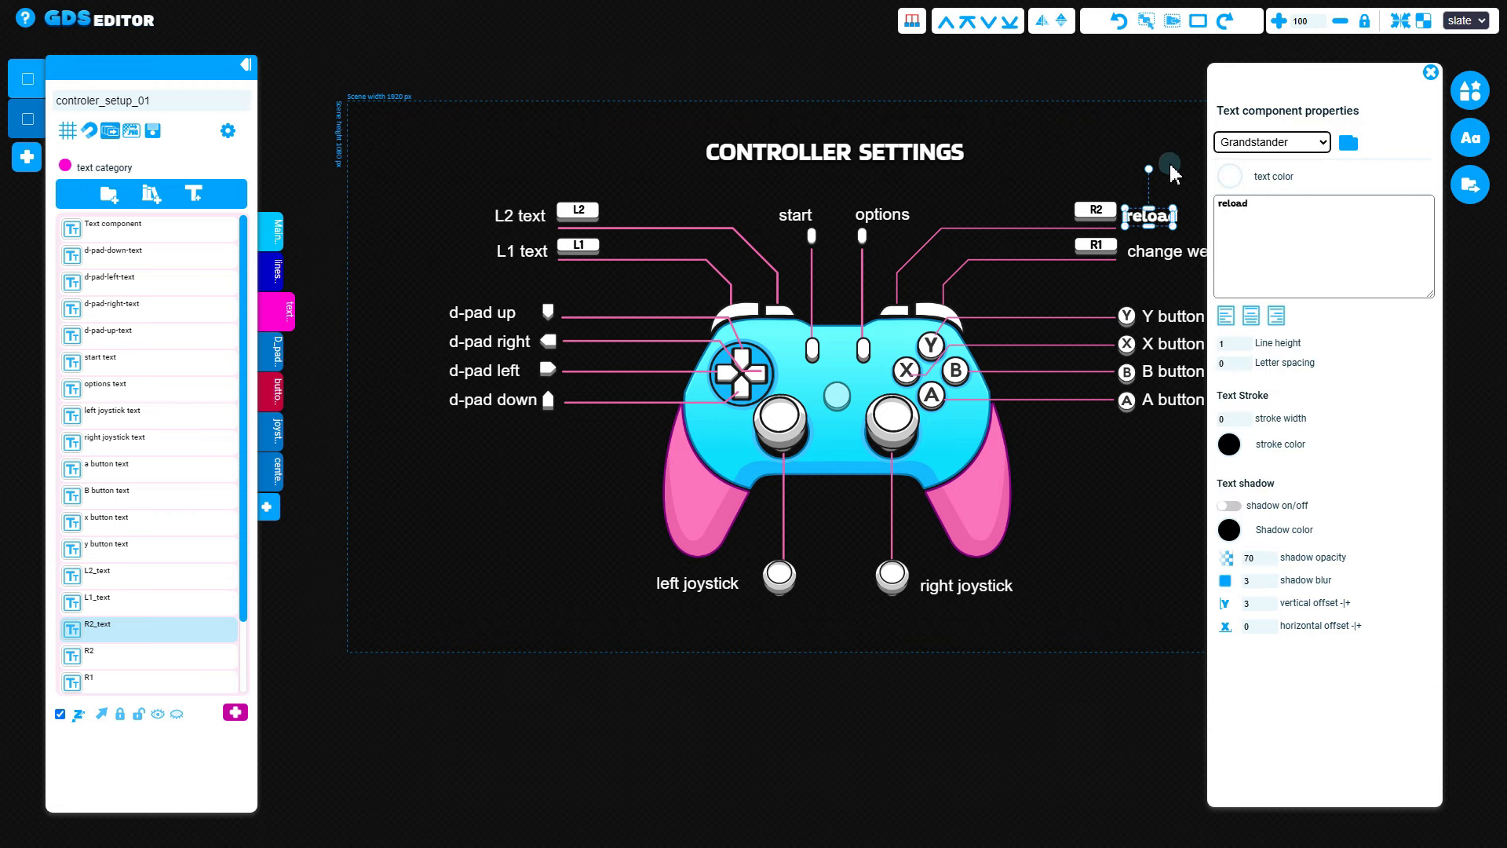
pyautogui.click(1148, 135)
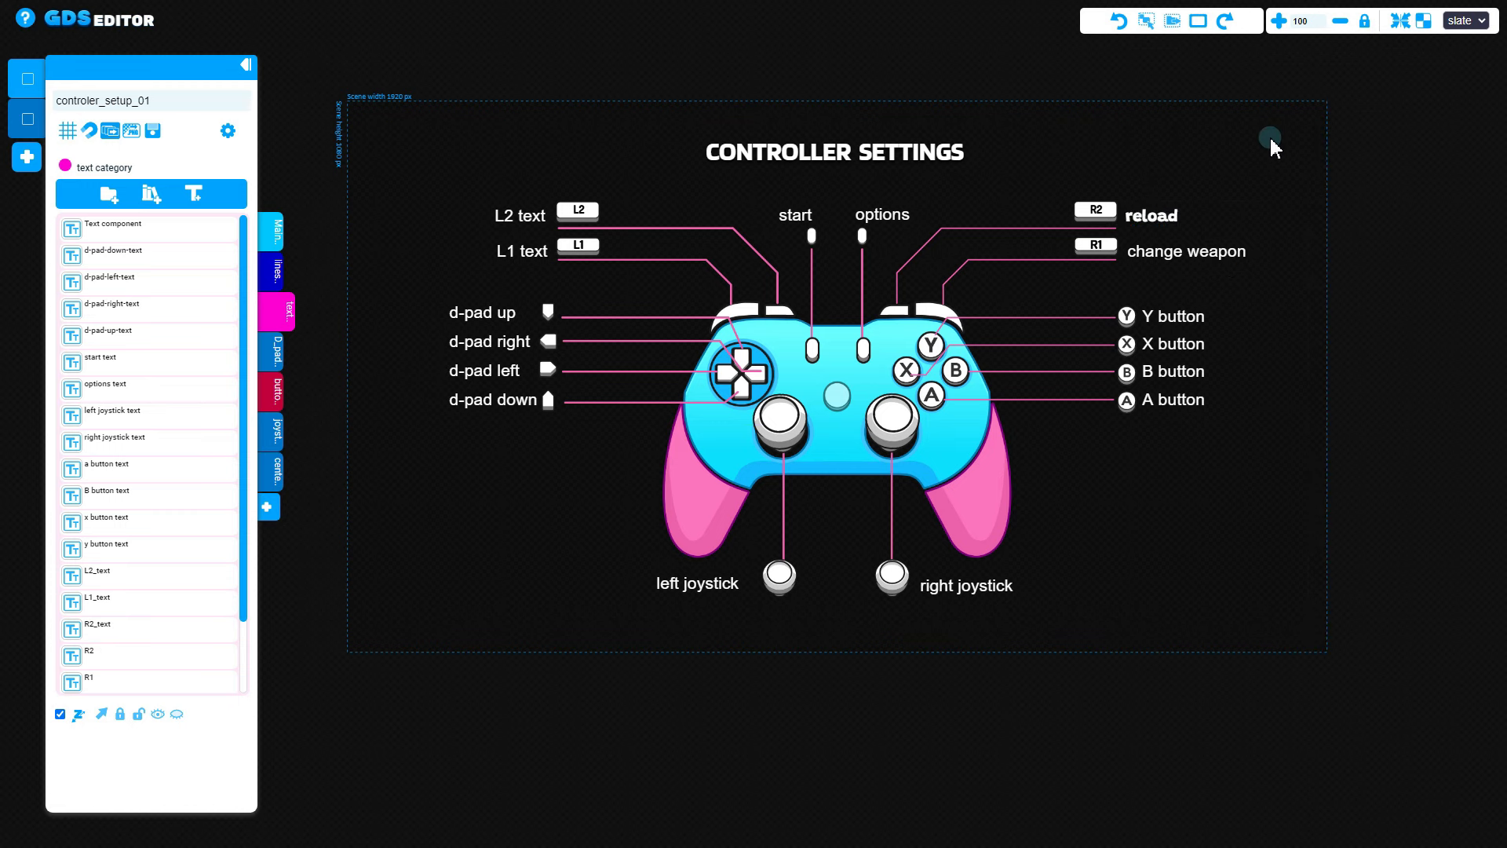
# - Look through the fonts available for the reload label without choosing another one
pyautogui.click(1168, 219)
pyautogui.click(1470, 139)
pyautogui.click(1319, 145)
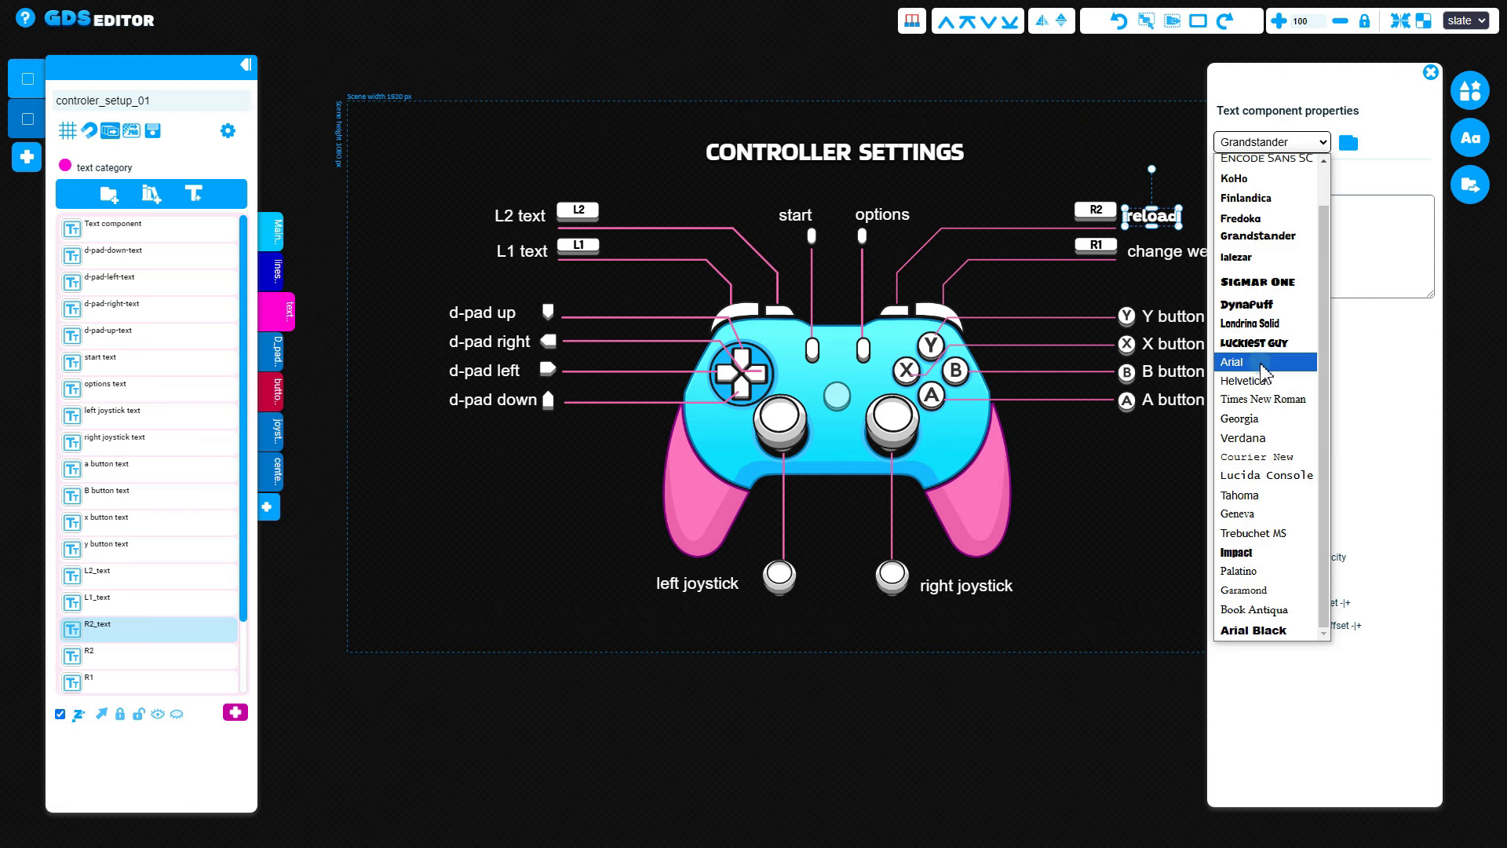
pyautogui.click(1383, 141)
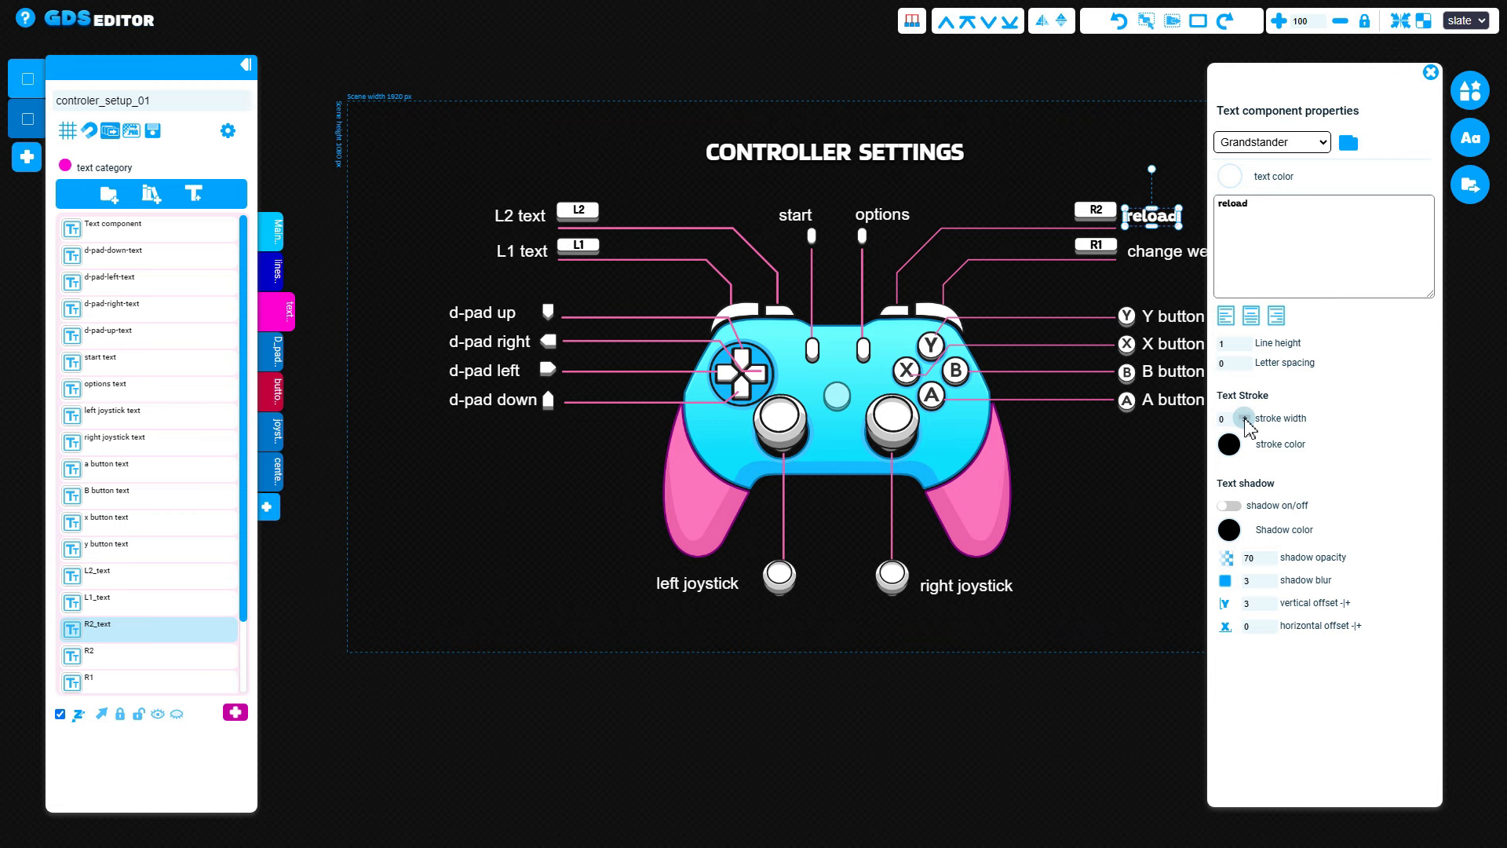
# - Try red (#ff1d1d) as the reload label's text color, undo it, and deselect the label
pyautogui.click(1230, 176)
pyautogui.moveTo(1138, 145); pyautogui.dragTo(1176, 110)
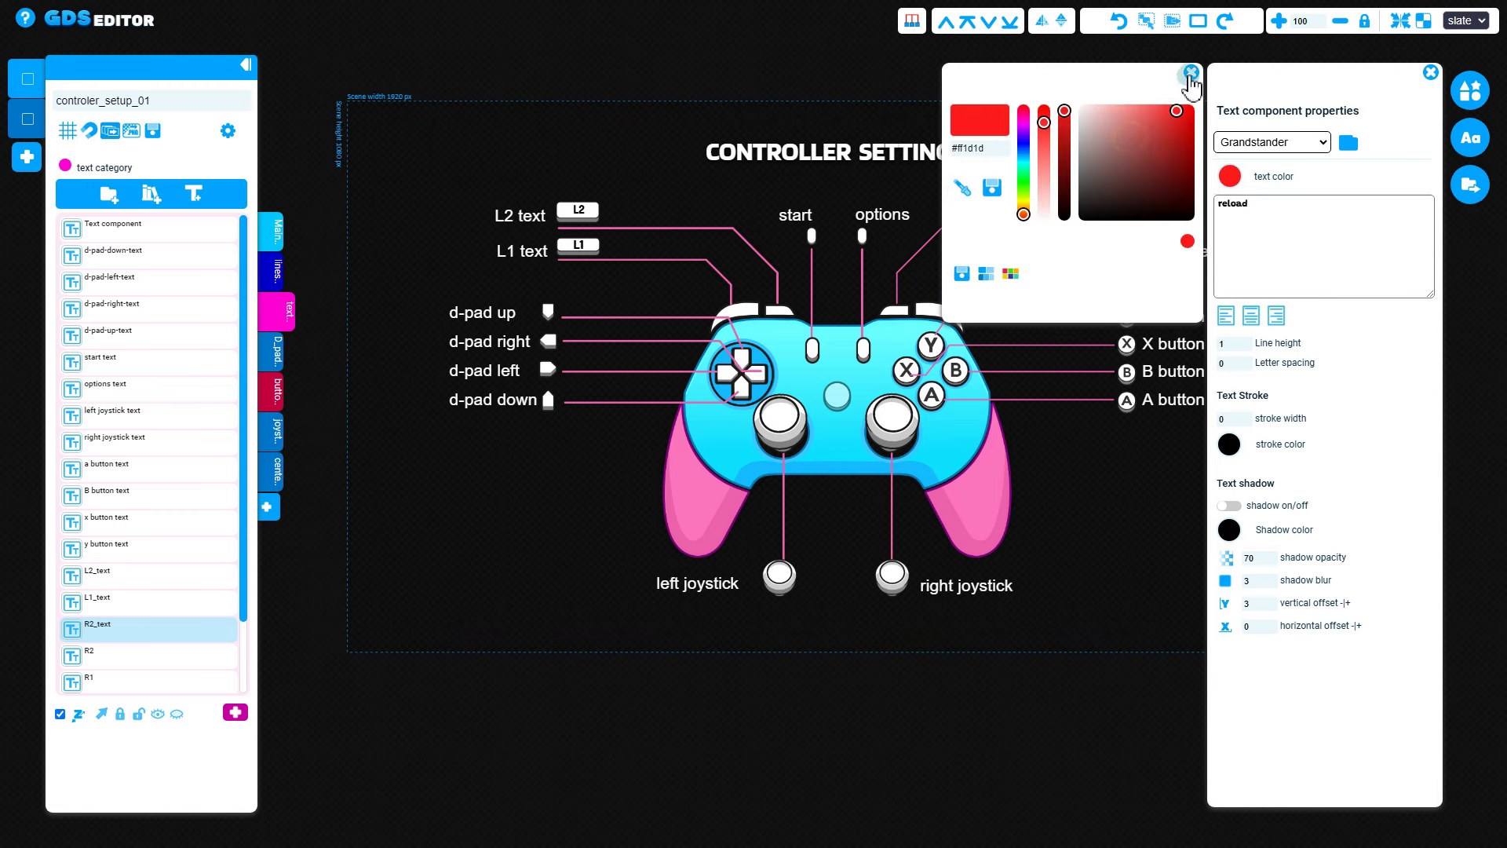
pyautogui.click(1190, 73)
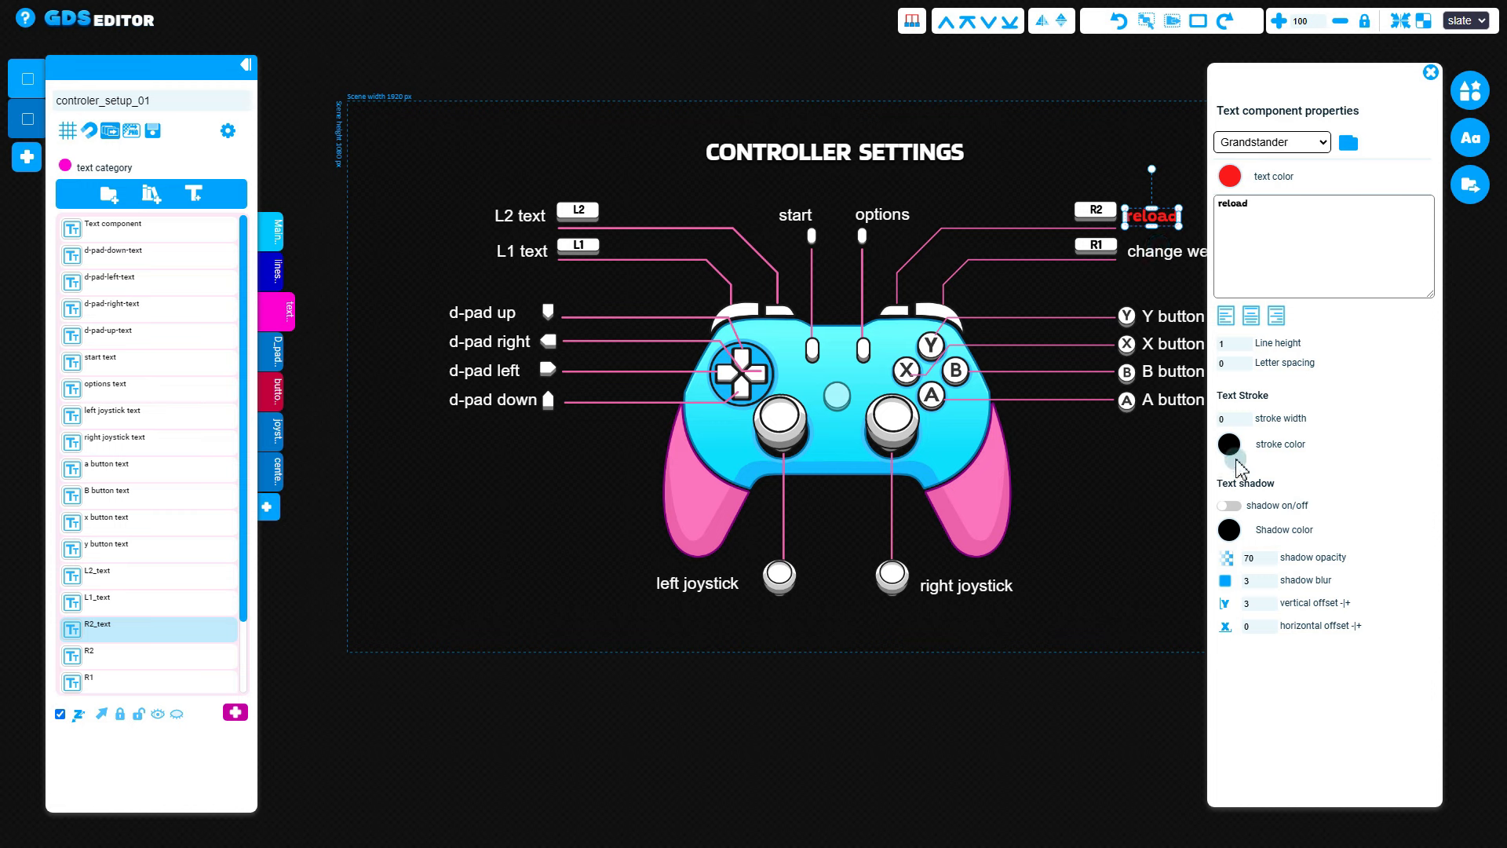
pyautogui.hotkey('ctrl', 'z')
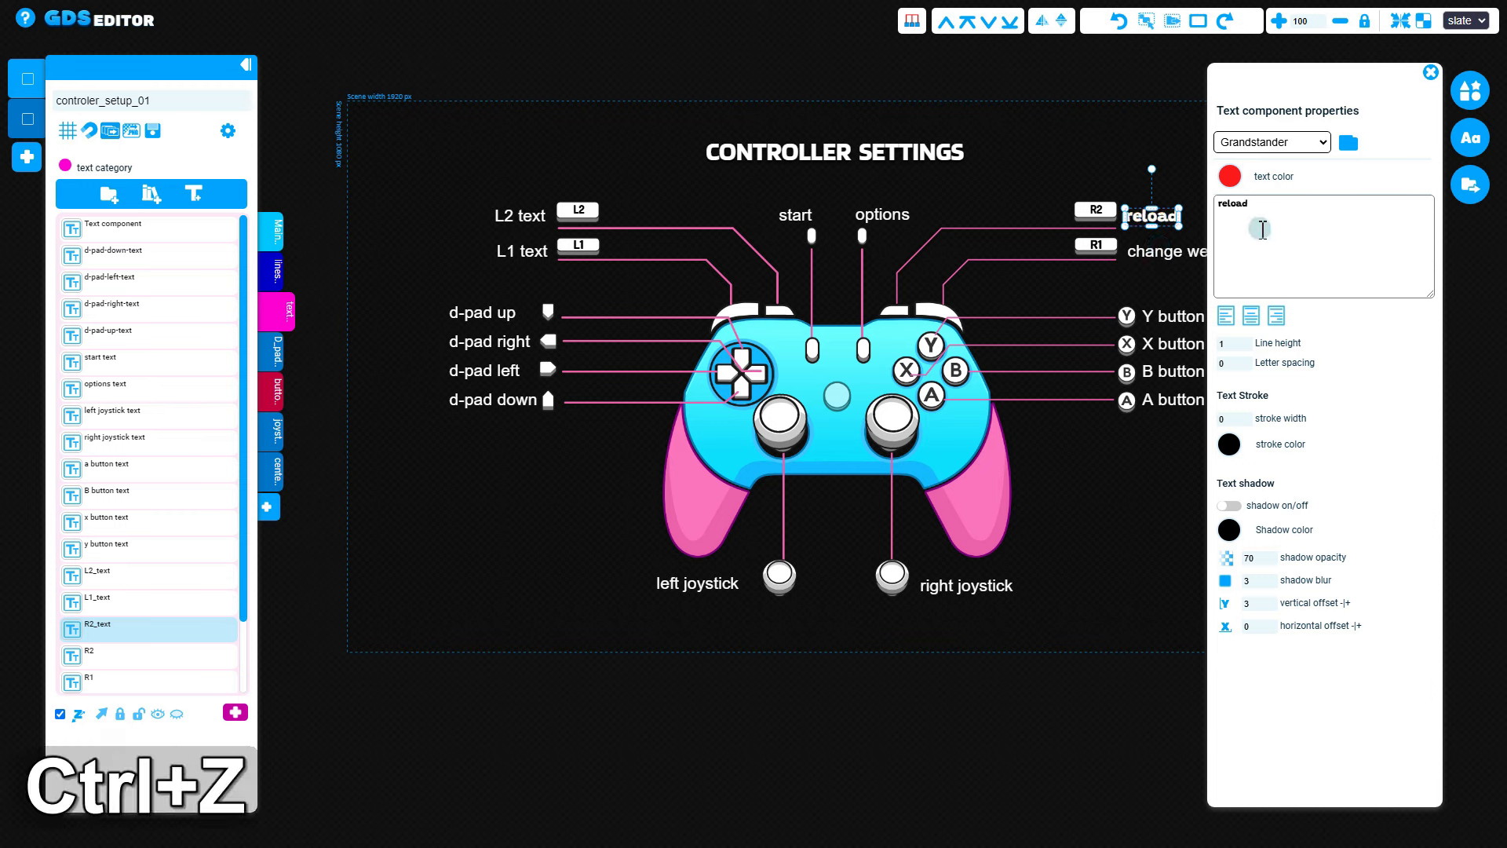
pyautogui.click(1429, 72)
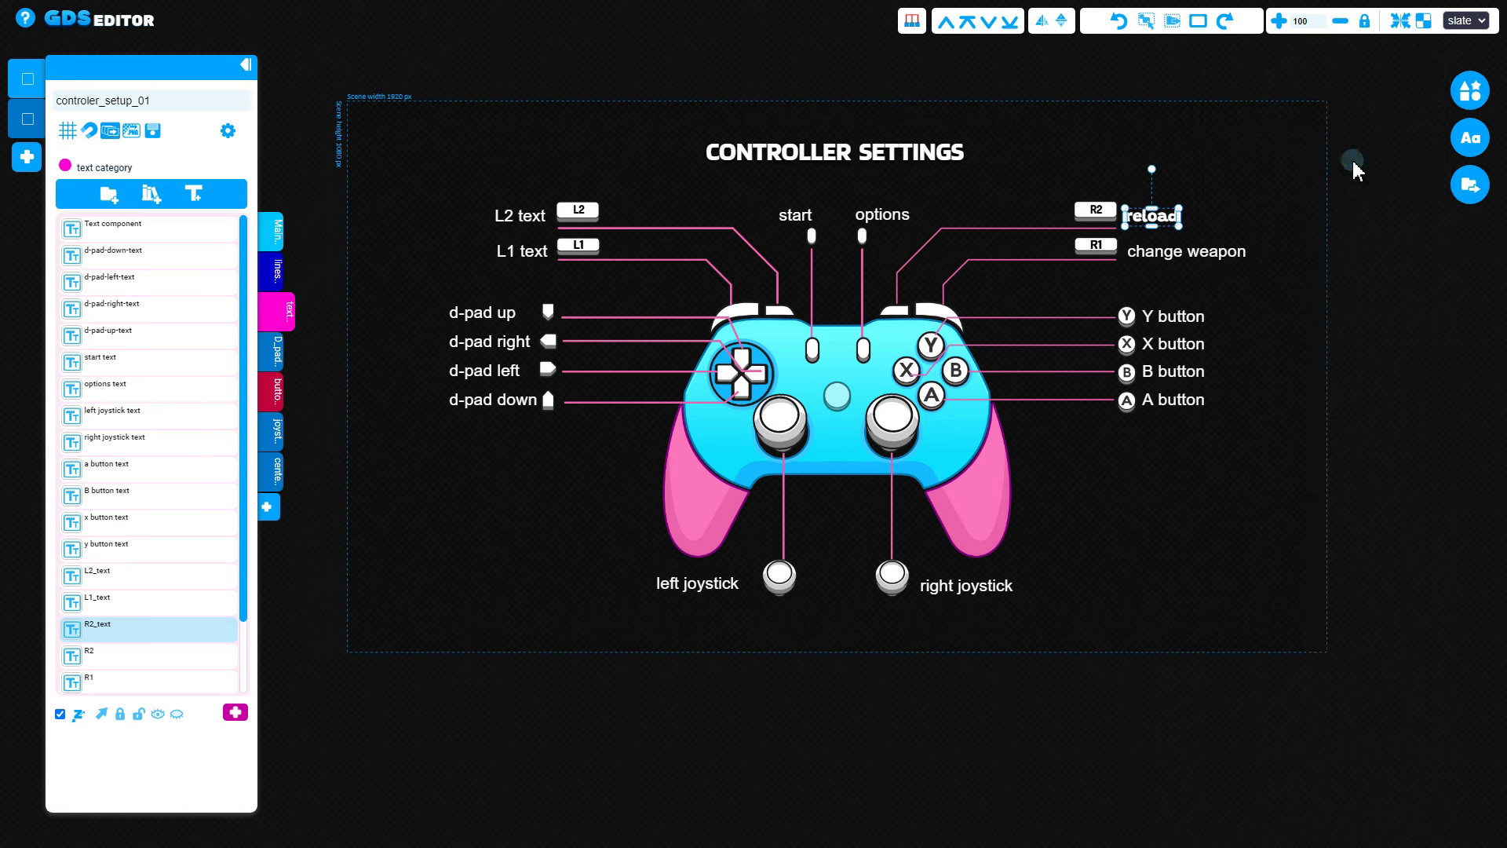
pyautogui.click(1351, 158)
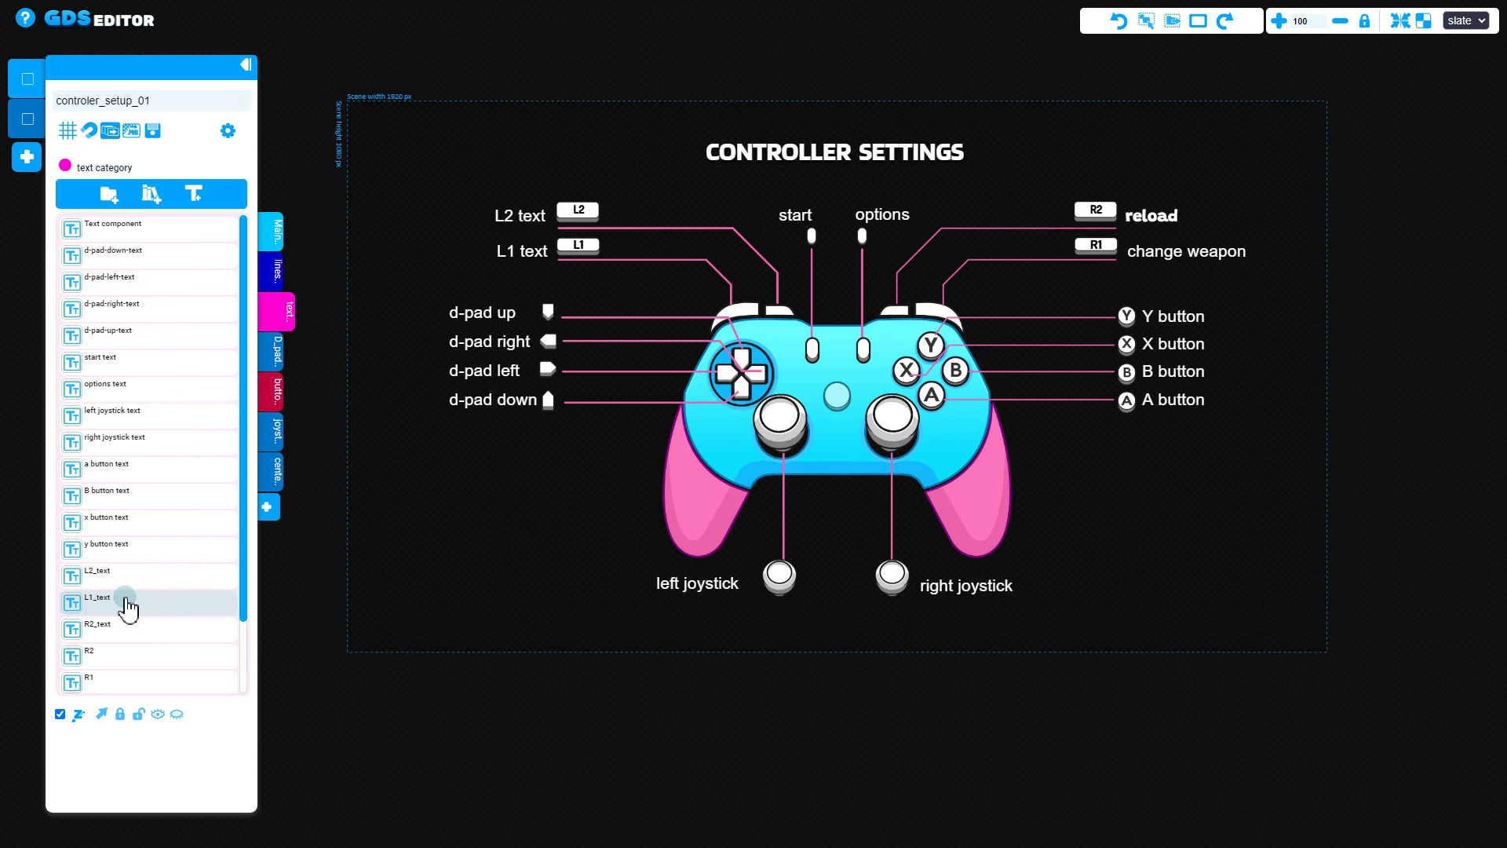
# - Select all items in the text category, try moving them together, and undo the move
pyautogui.click(102, 714)
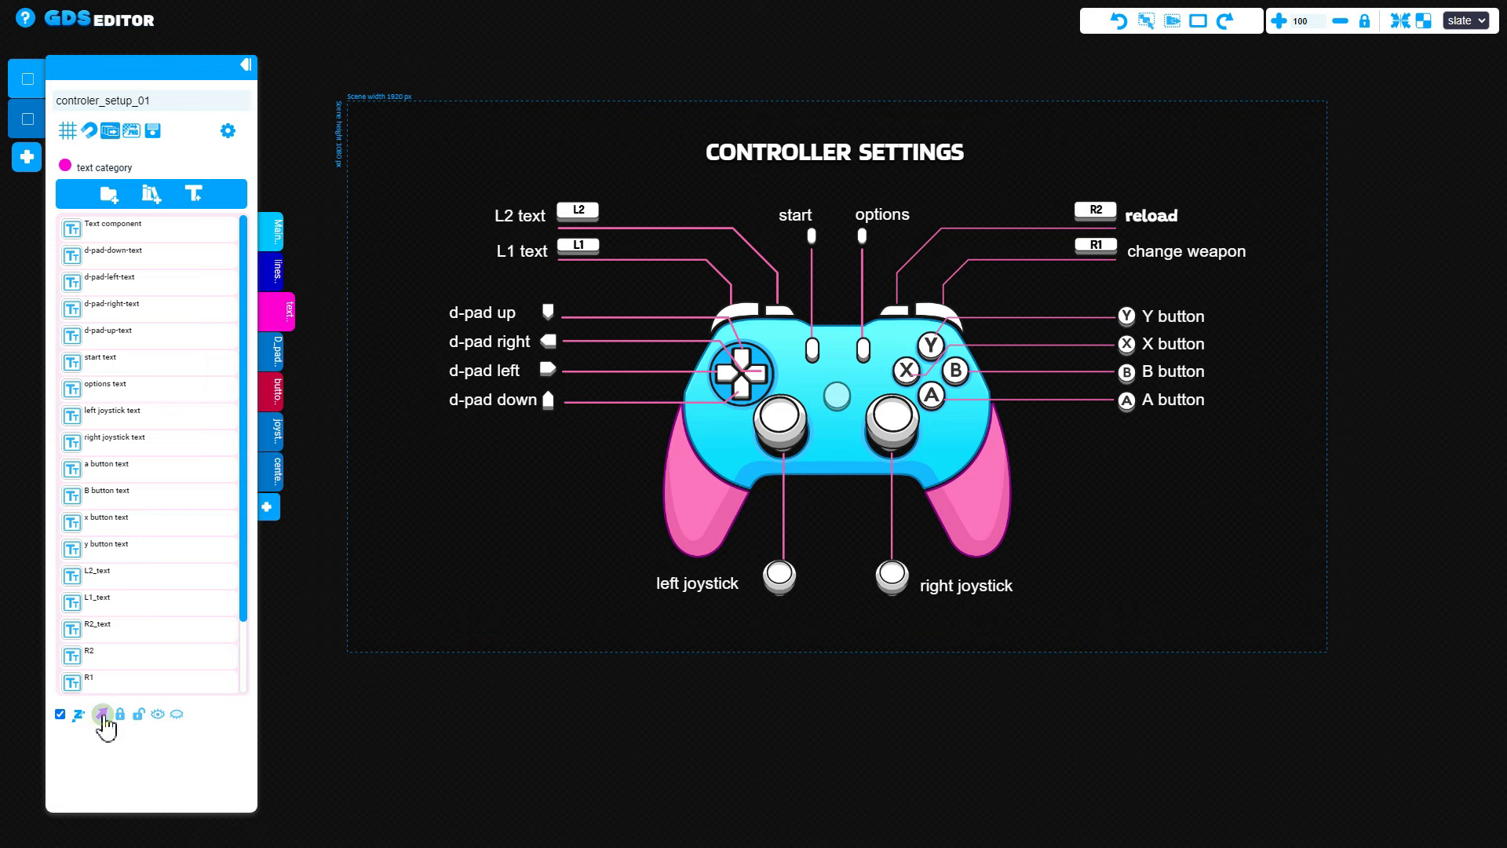
pyautogui.keyDown('alt'); pyautogui.moveTo(501, 402); pyautogui.dragTo(508, 598); pyautogui.keyUp('alt')
pyautogui.hotkey('ctrl', 'z')
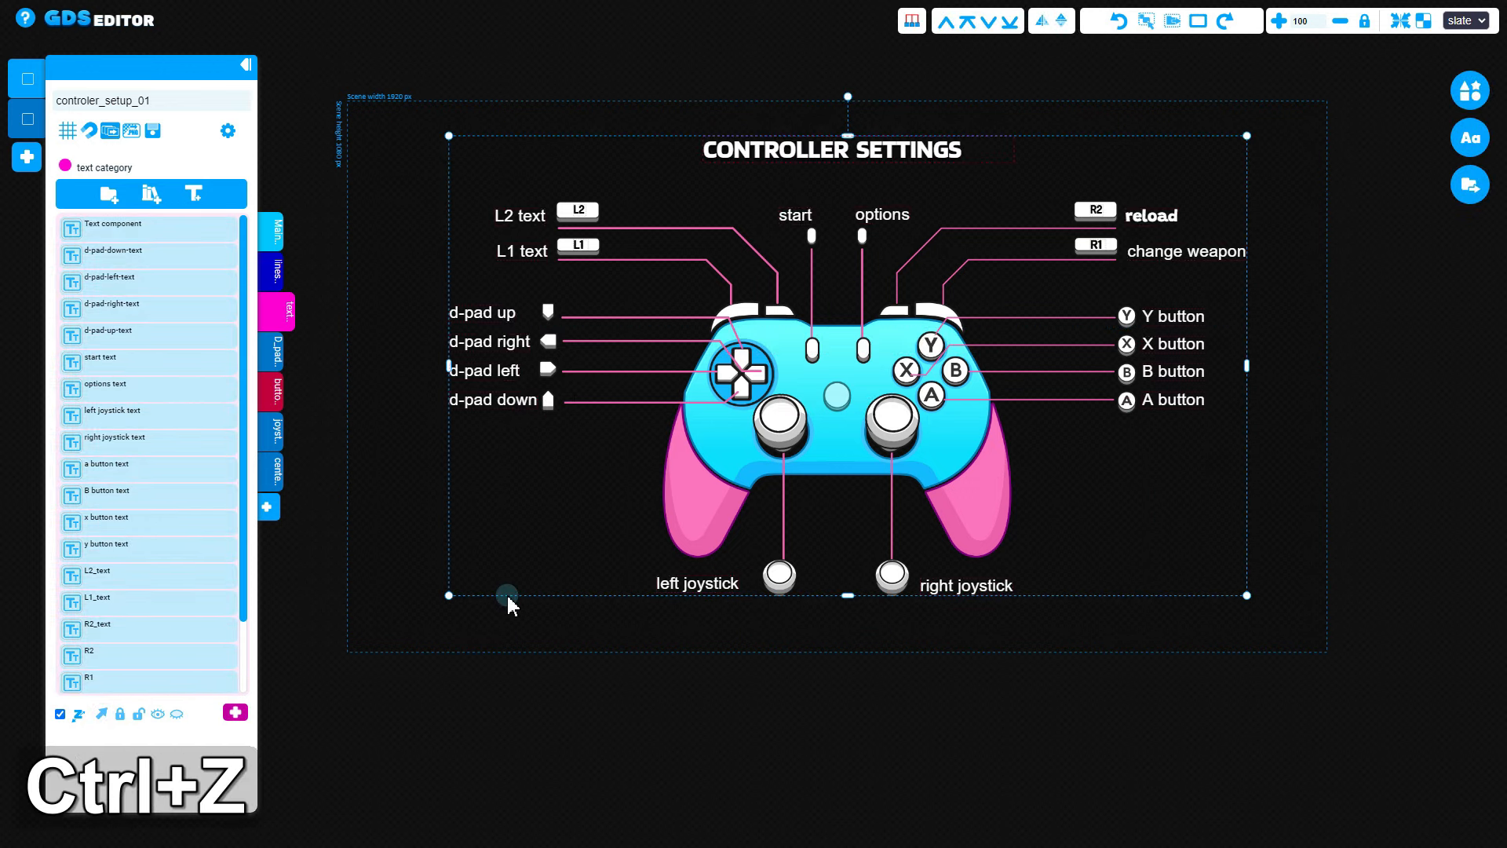
# - Try a red text color on all the selected text items, and undo back past the color and reload font changes
pyautogui.click(1470, 137)
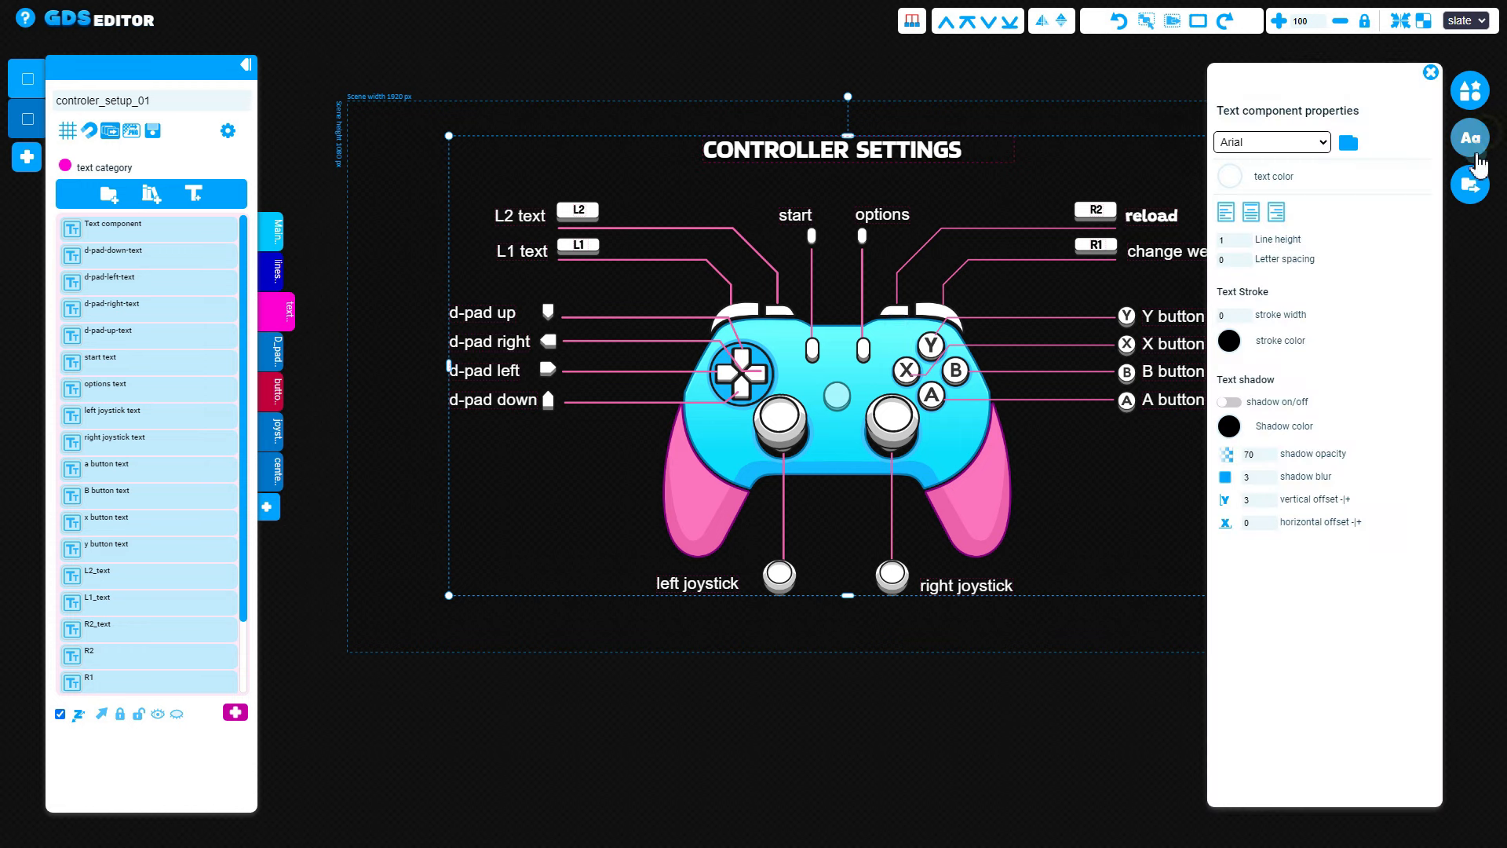
pyautogui.click(1227, 176)
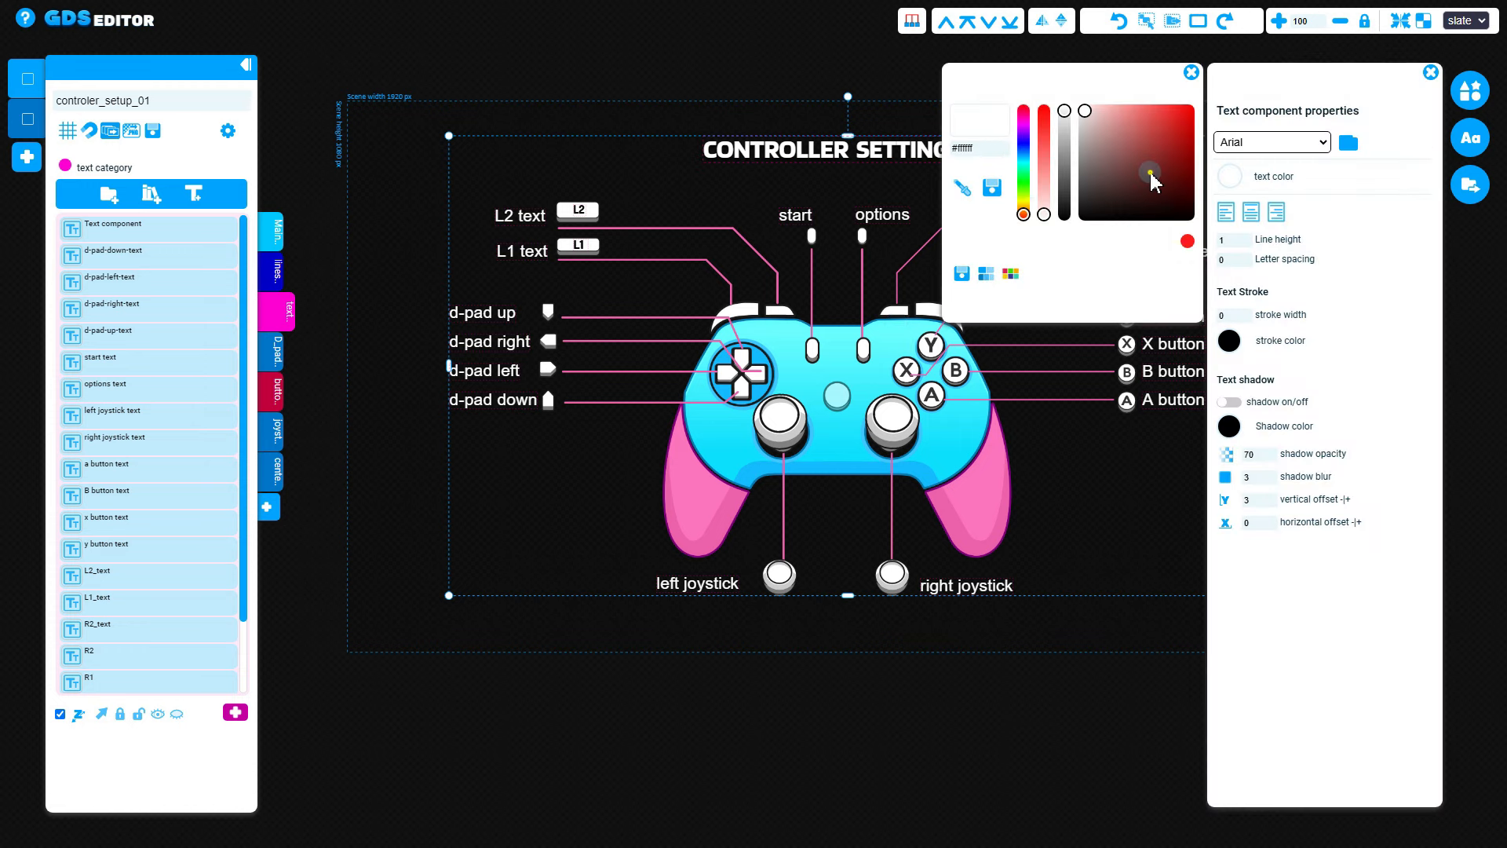
pyautogui.click(1177, 111)
pyautogui.click(1191, 72)
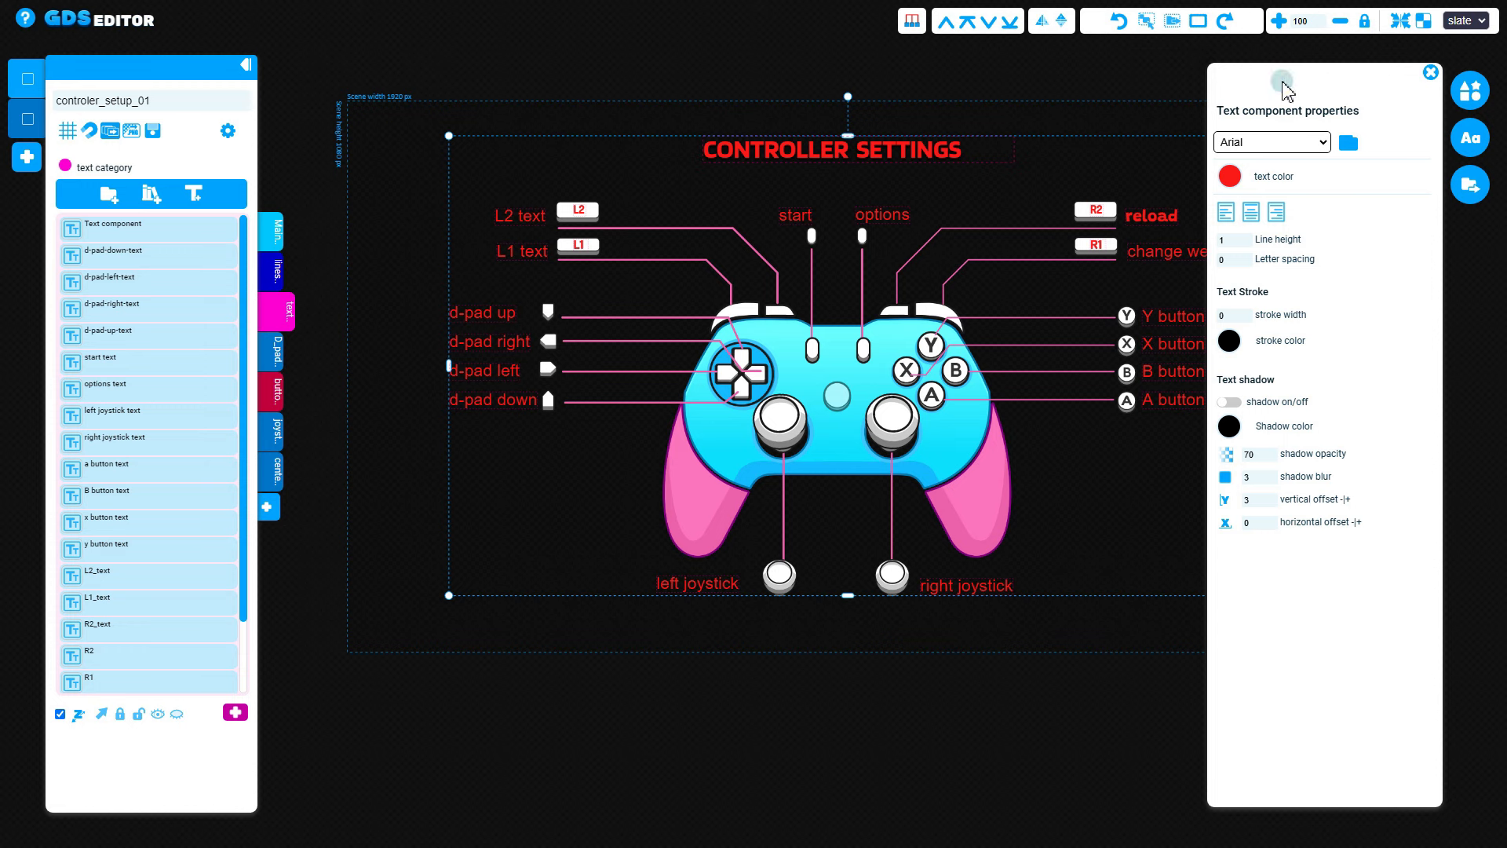
pyautogui.click(1430, 72)
pyautogui.click(1337, 192)
pyautogui.hotkey('ctrl', 'z')
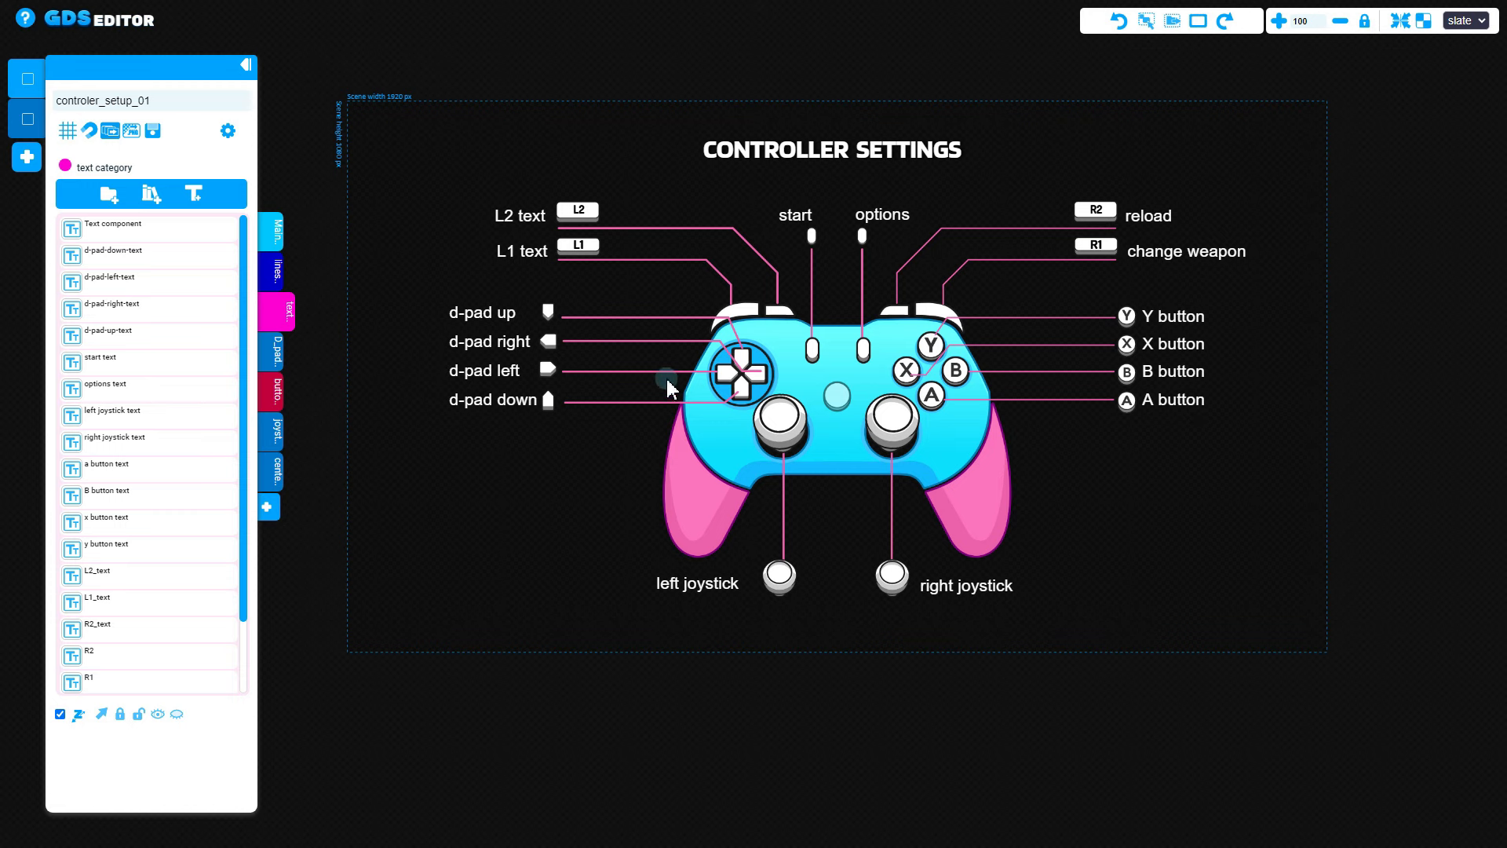
# - Hide all items in the text category and clear the selection
pyautogui.click(101, 714)
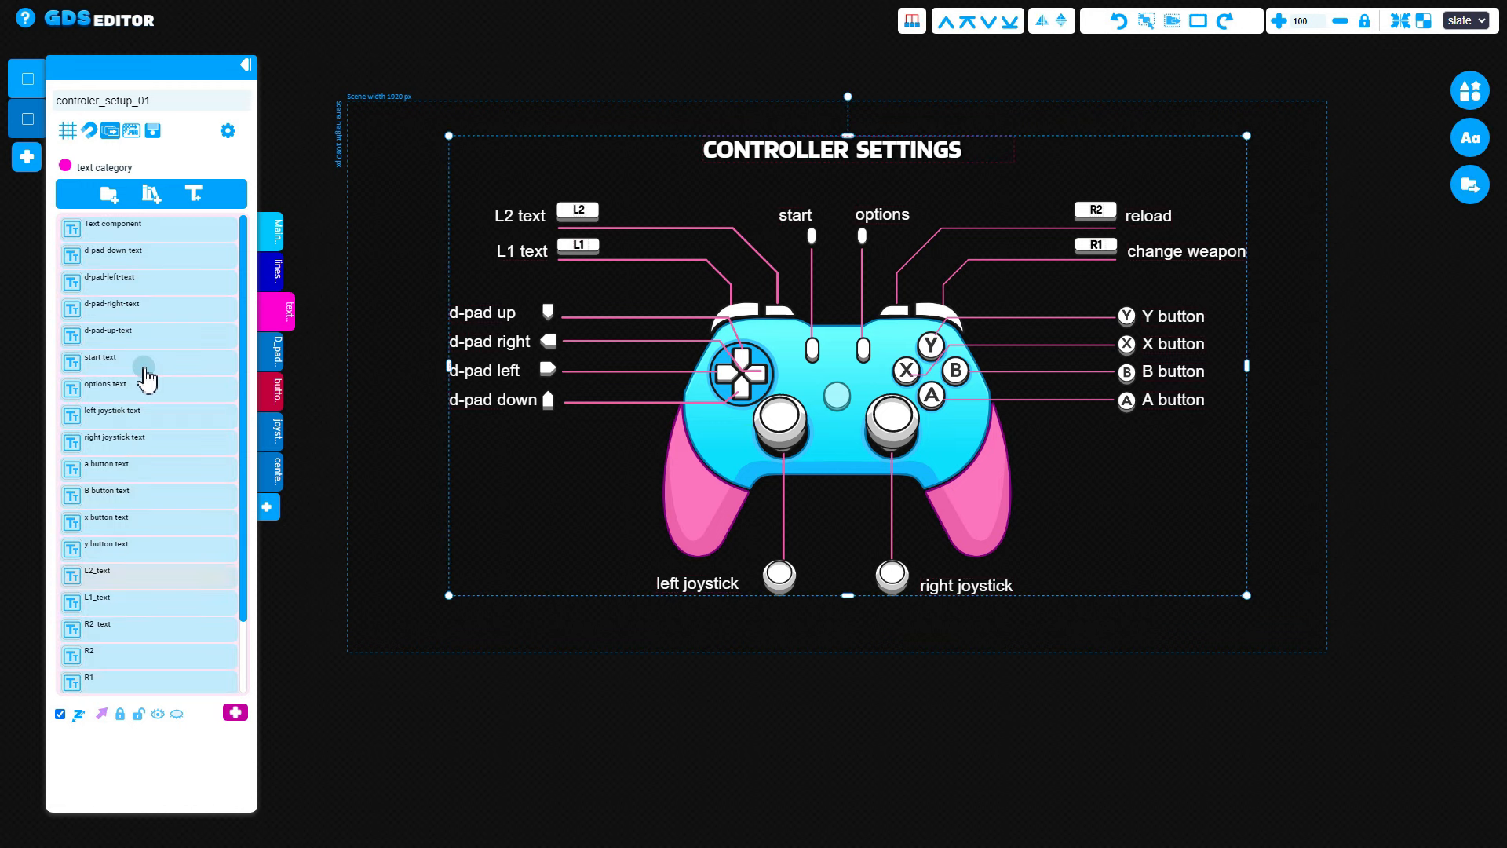
pyautogui.click(177, 714)
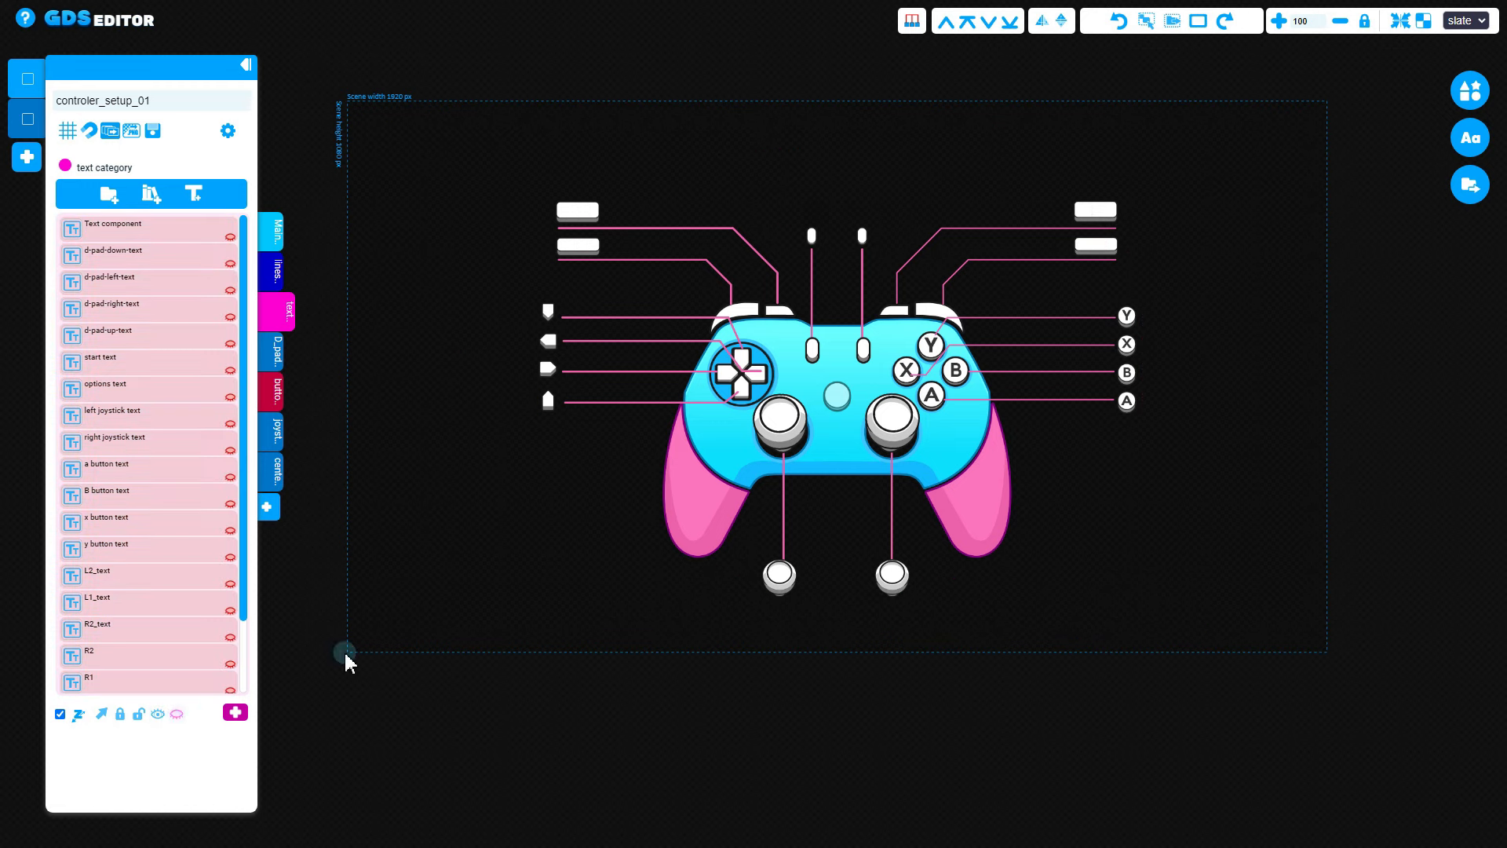
pyautogui.click(553, 670)
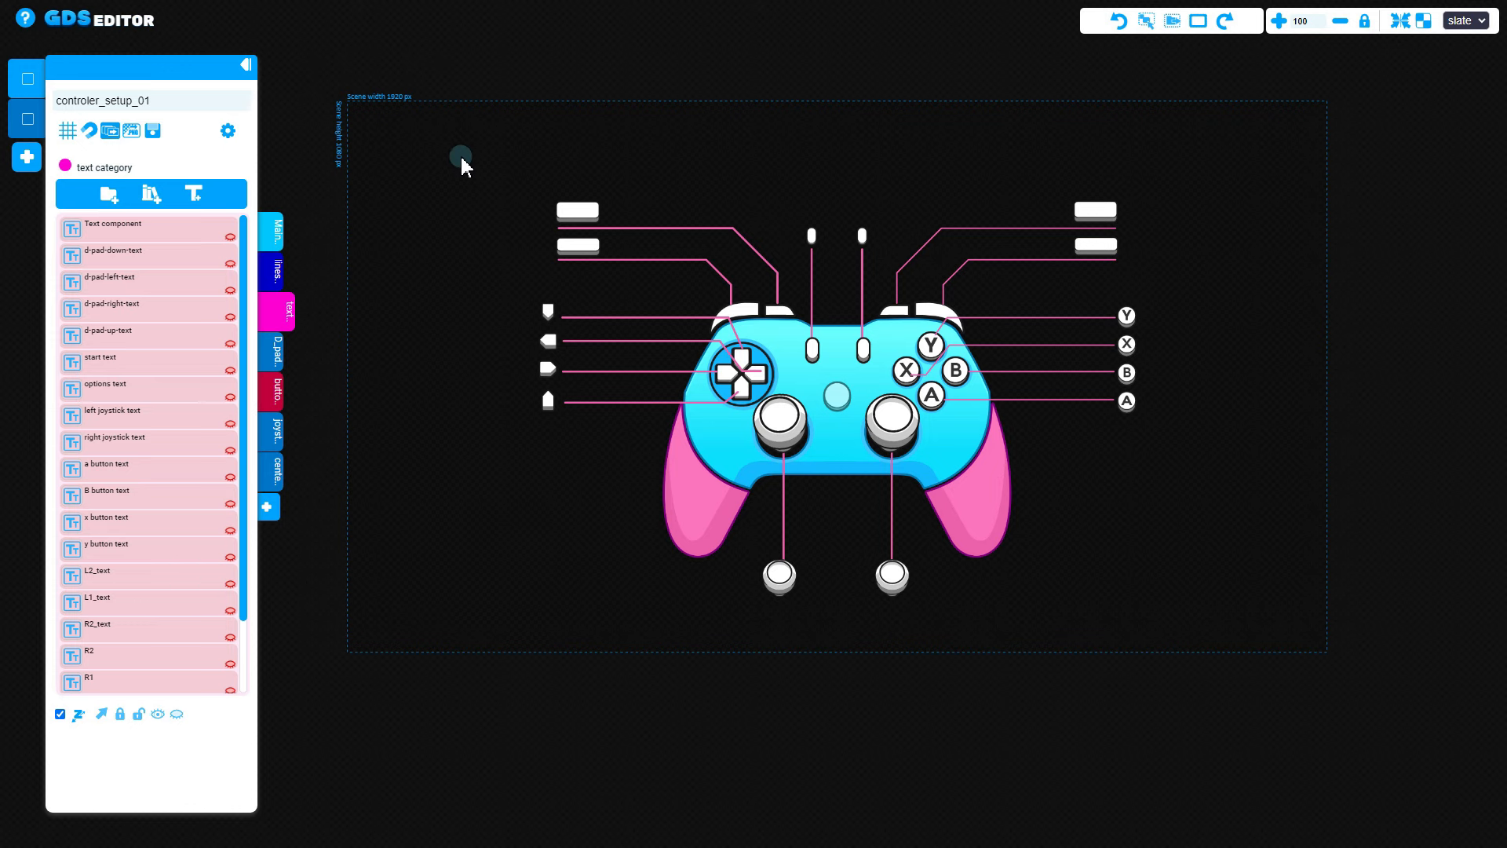
# - Delete the Y button callout beside the controller: its icon, its text label, and its connecting line
pyautogui.moveTo(478, 175)
pyautogui.keyDown('alt'); pyautogui.mouseDown()
pyautogui.moveTo(768, 408)
pyautogui.moveTo(485, 182)
pyautogui.mouseUp(); pyautogui.keyUp('alt')
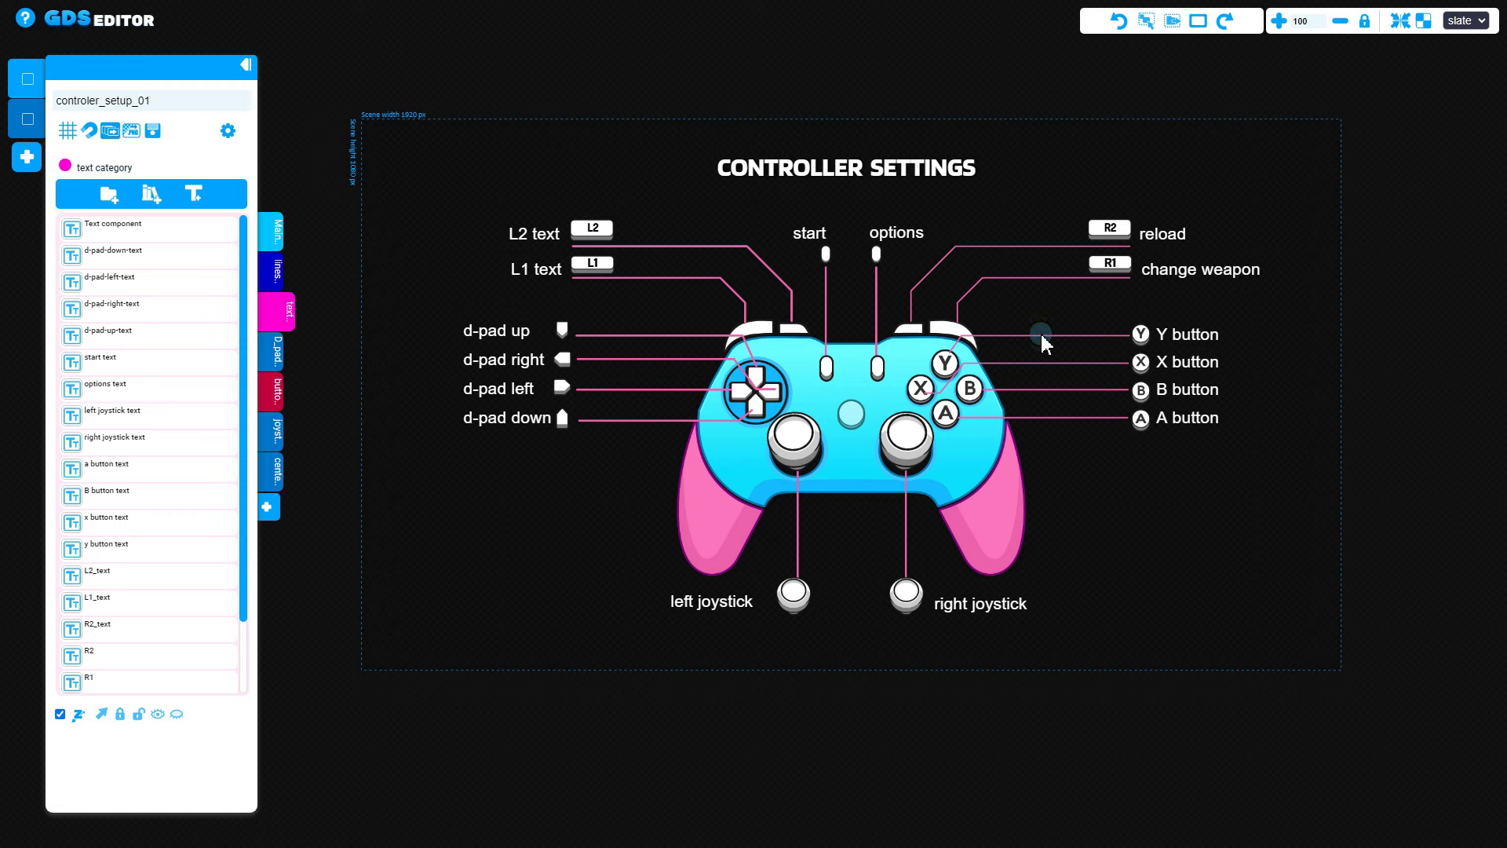
pyautogui.press('Delete')
pyautogui.click(1140, 334)
pyautogui.press('Delete')
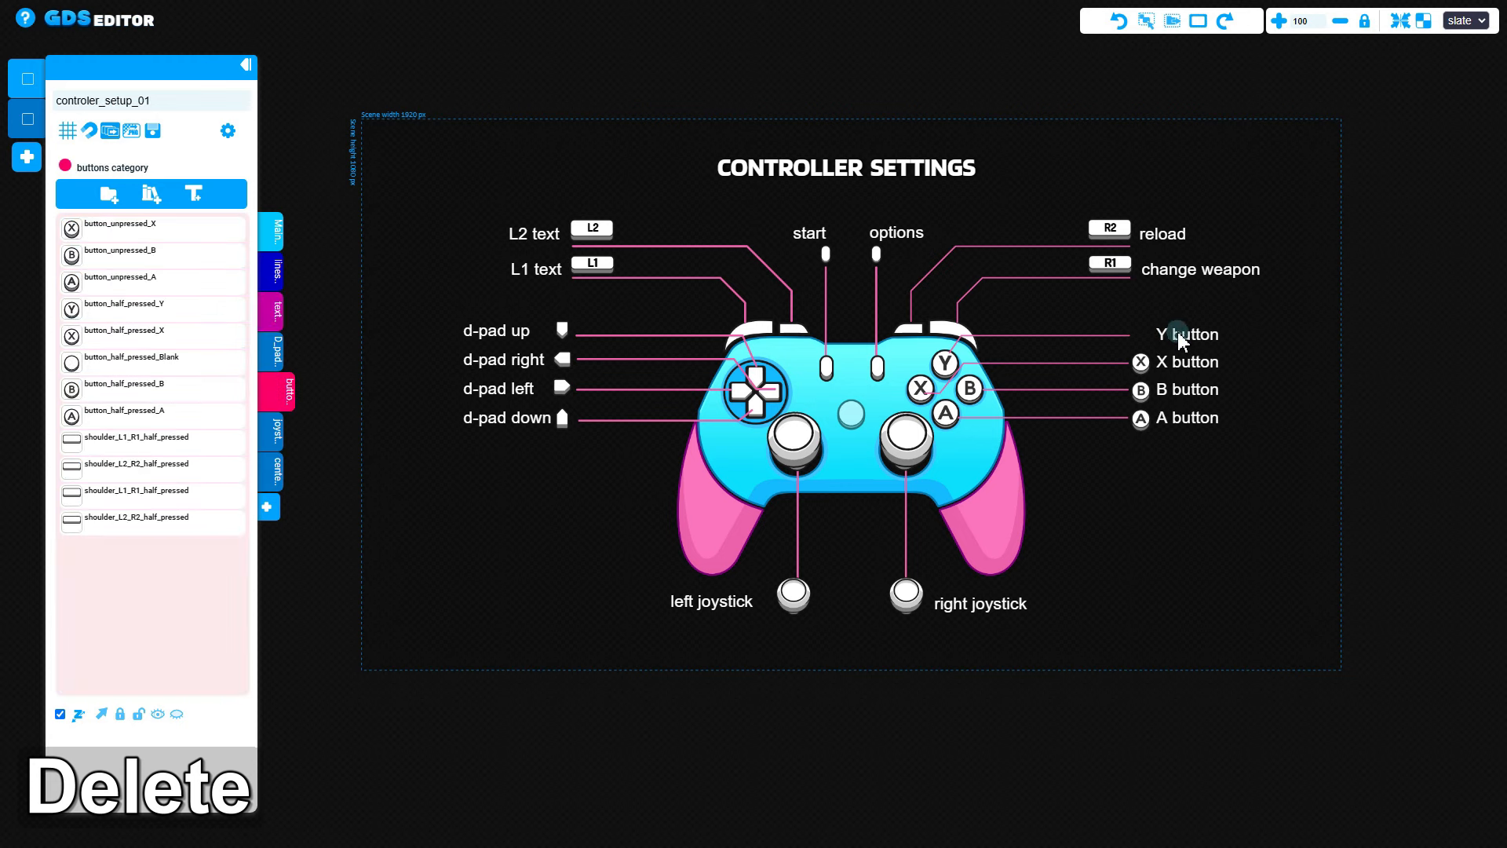
pyautogui.click(1178, 332)
pyautogui.press('Delete')
pyautogui.click(1119, 336)
pyautogui.press('Delete')
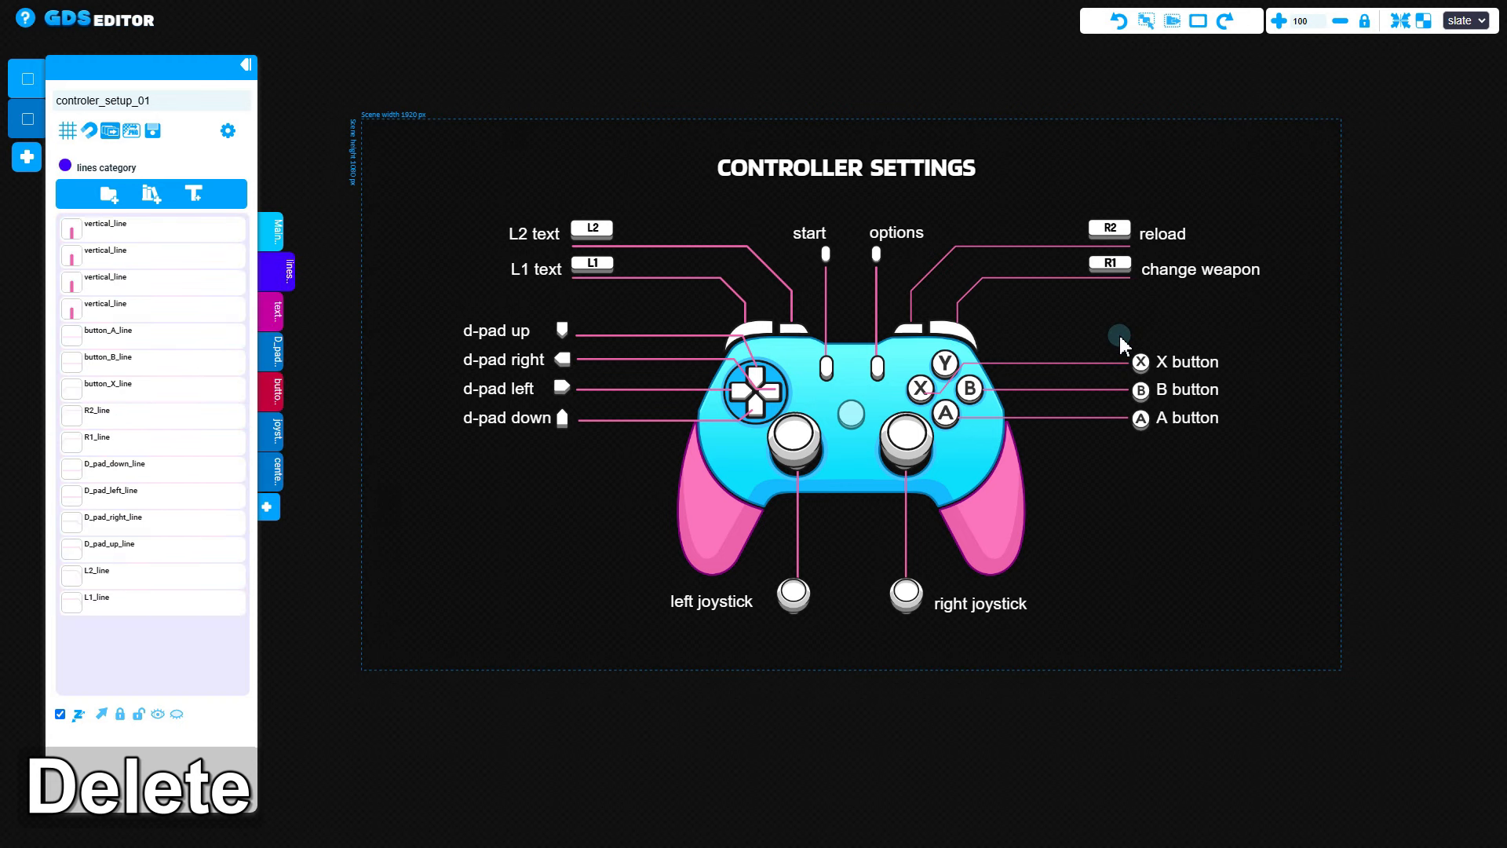
# - Delete the L2 and L1 callout icons with their badge text, along with the L2 connecting line
pyautogui.press('Delete')
pyautogui.click(591, 229)
pyautogui.click(600, 234)
pyautogui.press('Delete')
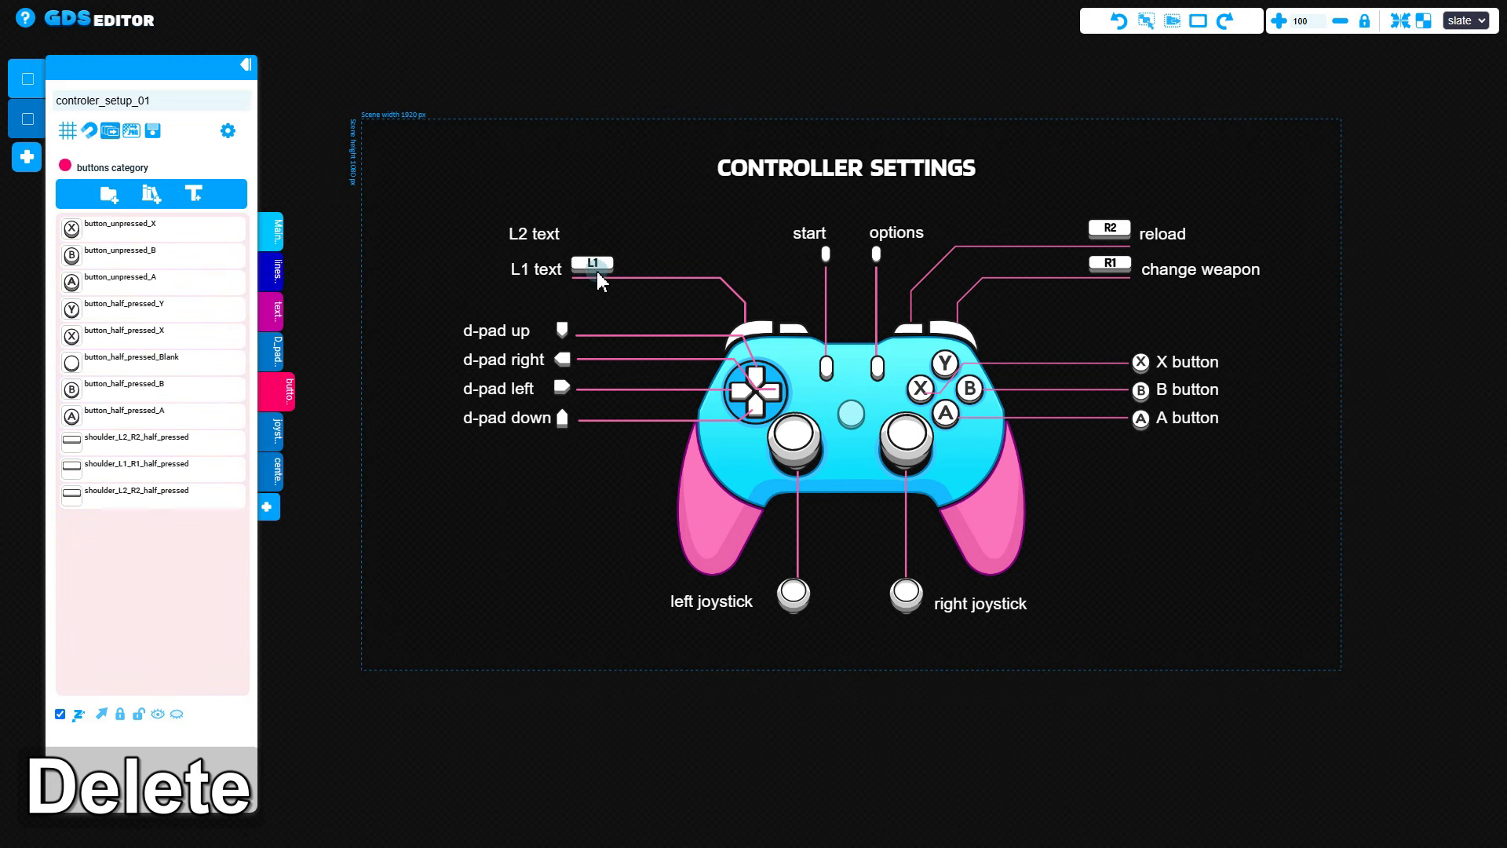
pyautogui.click(595, 267)
pyautogui.press('Delete')
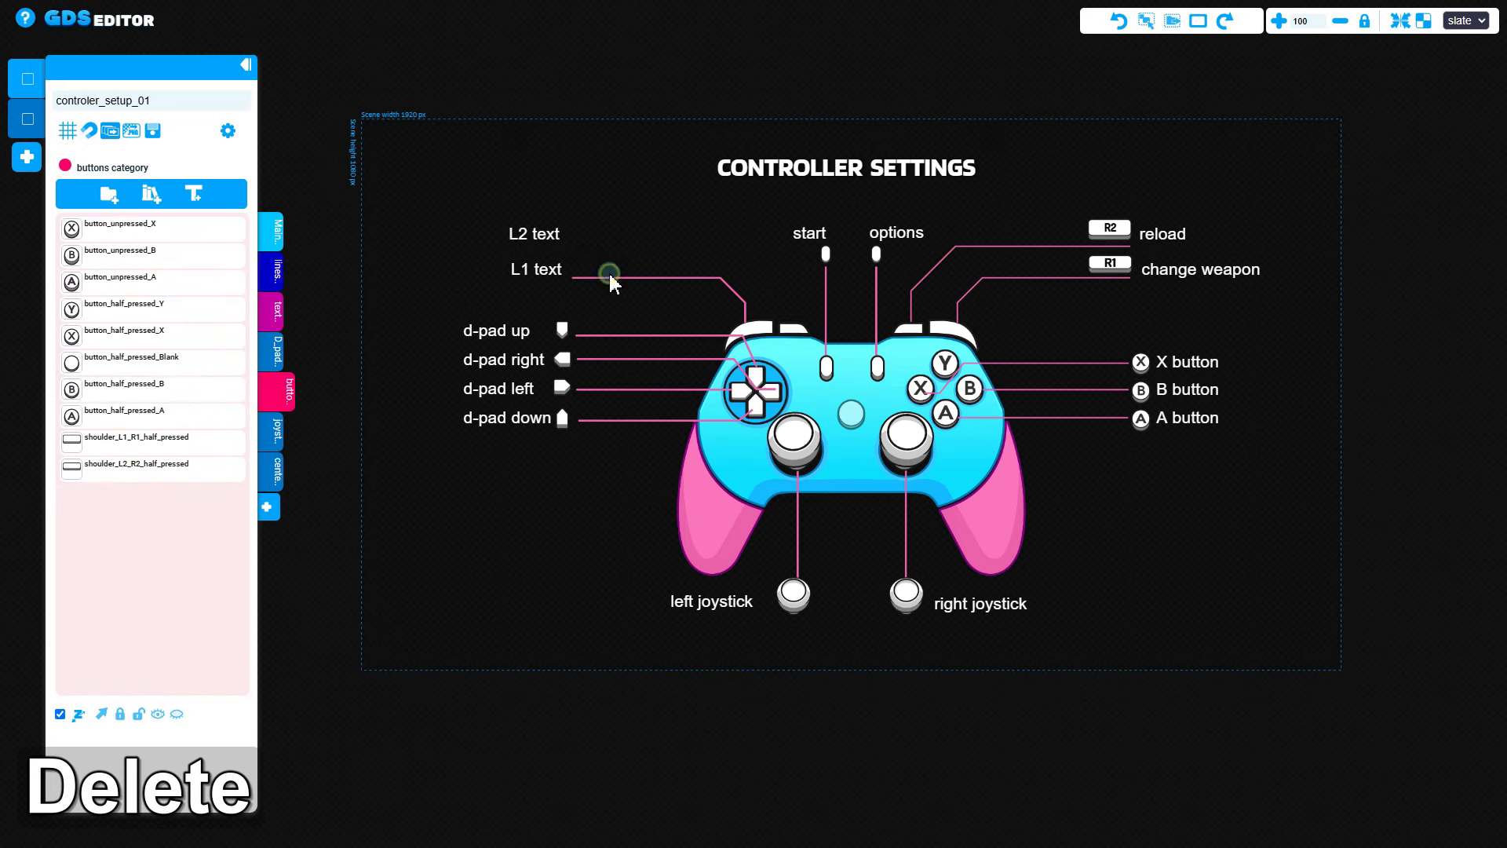
# - Delete the remaining L2 and L1 text labels with the L1 line, plus the complete R2 and R1 callouts
pyautogui.keyDown('ctrl'); pyautogui.moveTo(513, 198); pyautogui.dragTo(642, 295); pyautogui.keyUp('ctrl')
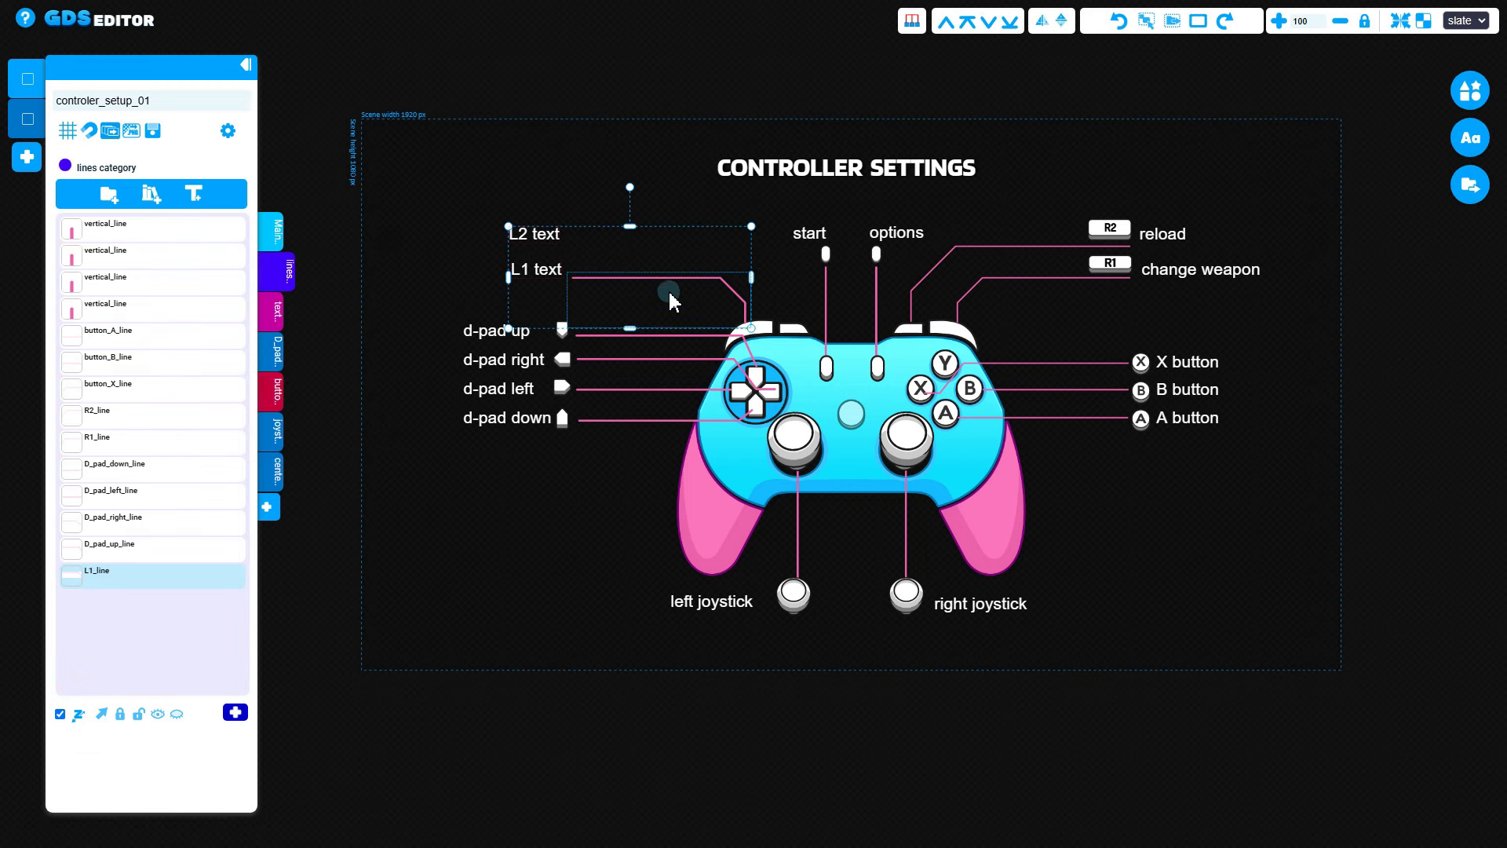
pyautogui.press('Delete')
pyautogui.keyDown('ctrl'); pyautogui.moveTo(1063, 184); pyautogui.dragTo(1189, 289); pyautogui.keyUp('ctrl')
pyautogui.press('Delete')
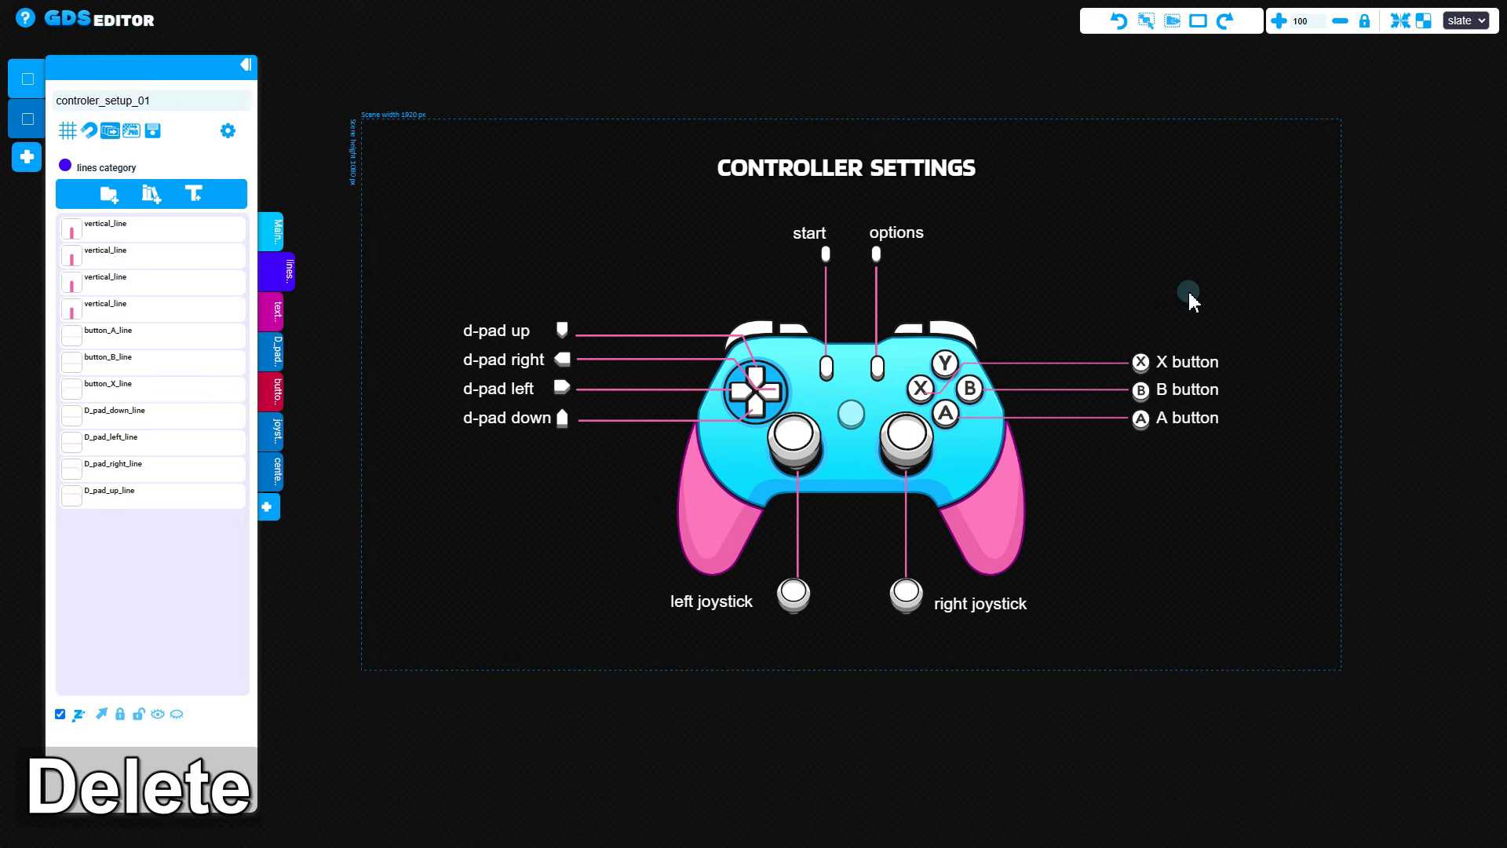
# - Hide the letter marker on the controller's Y button
pyautogui.click(944, 363)
pyautogui.scroll(2, 951, 383)
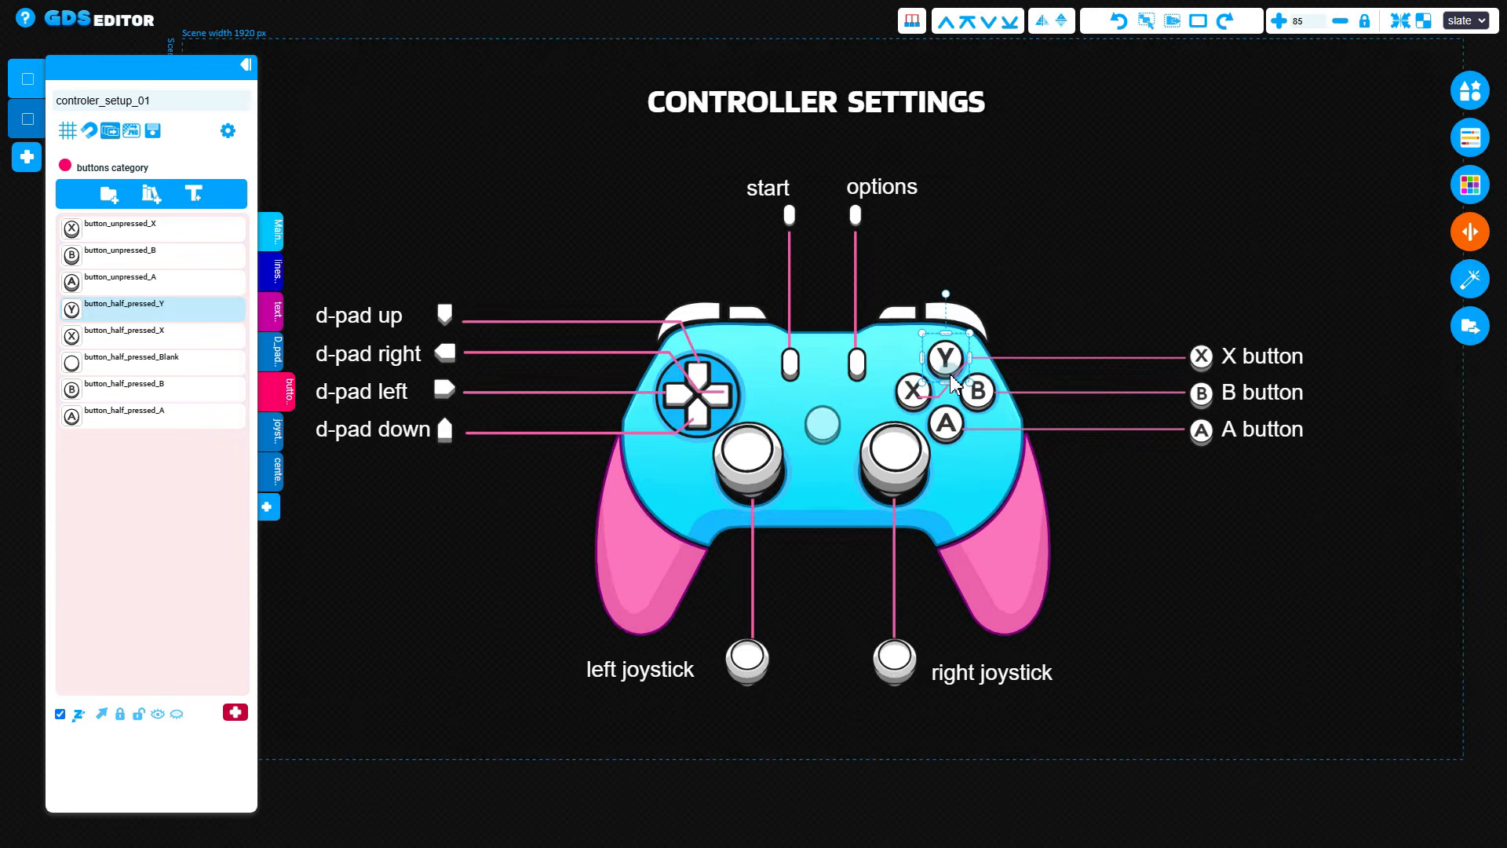
pyautogui.scroll(1, 951, 383)
pyautogui.click(1468, 233)
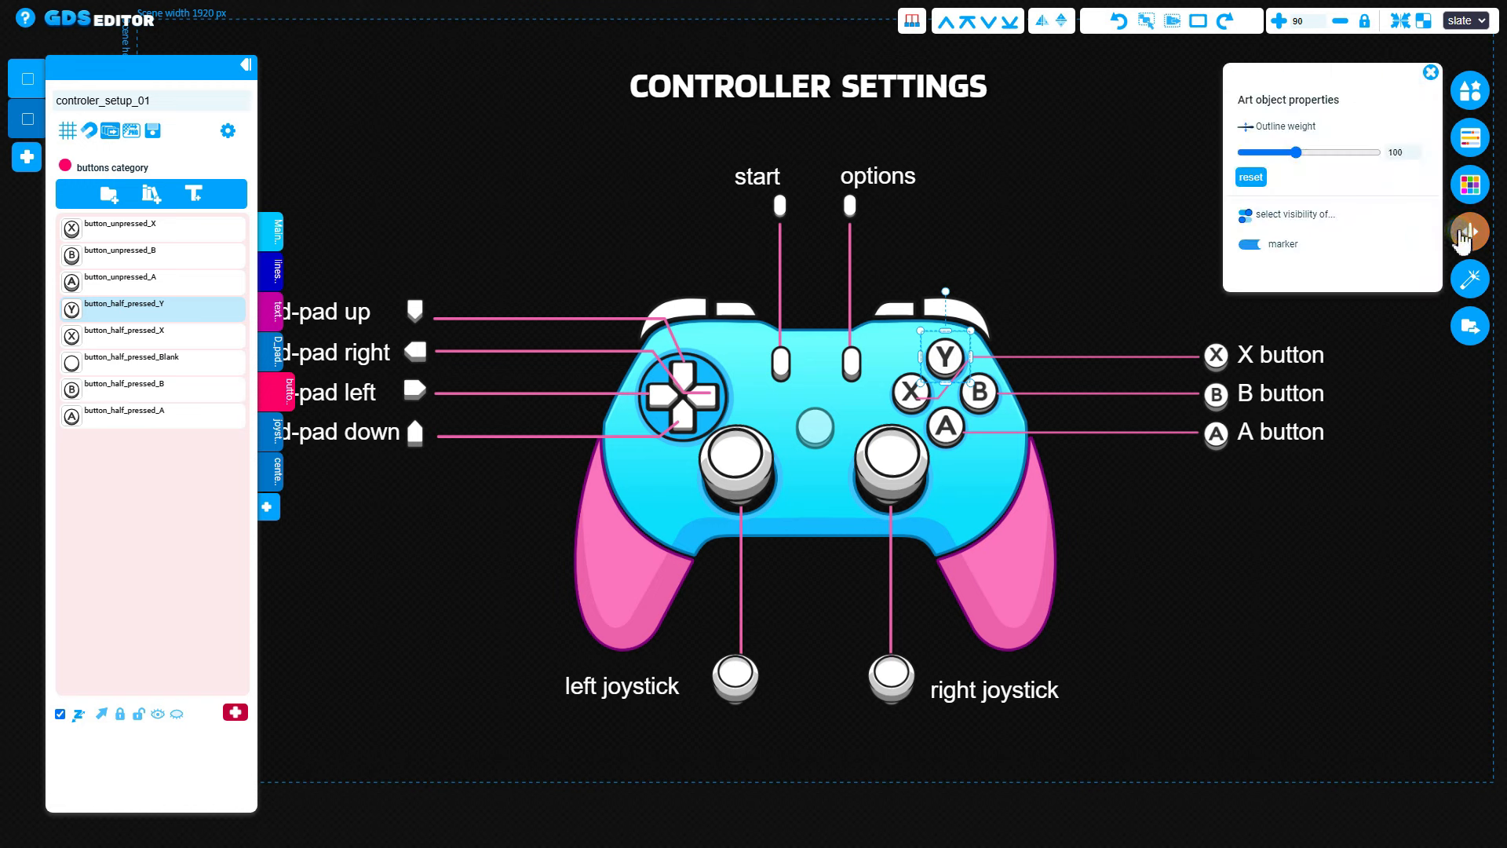
pyautogui.click(1250, 244)
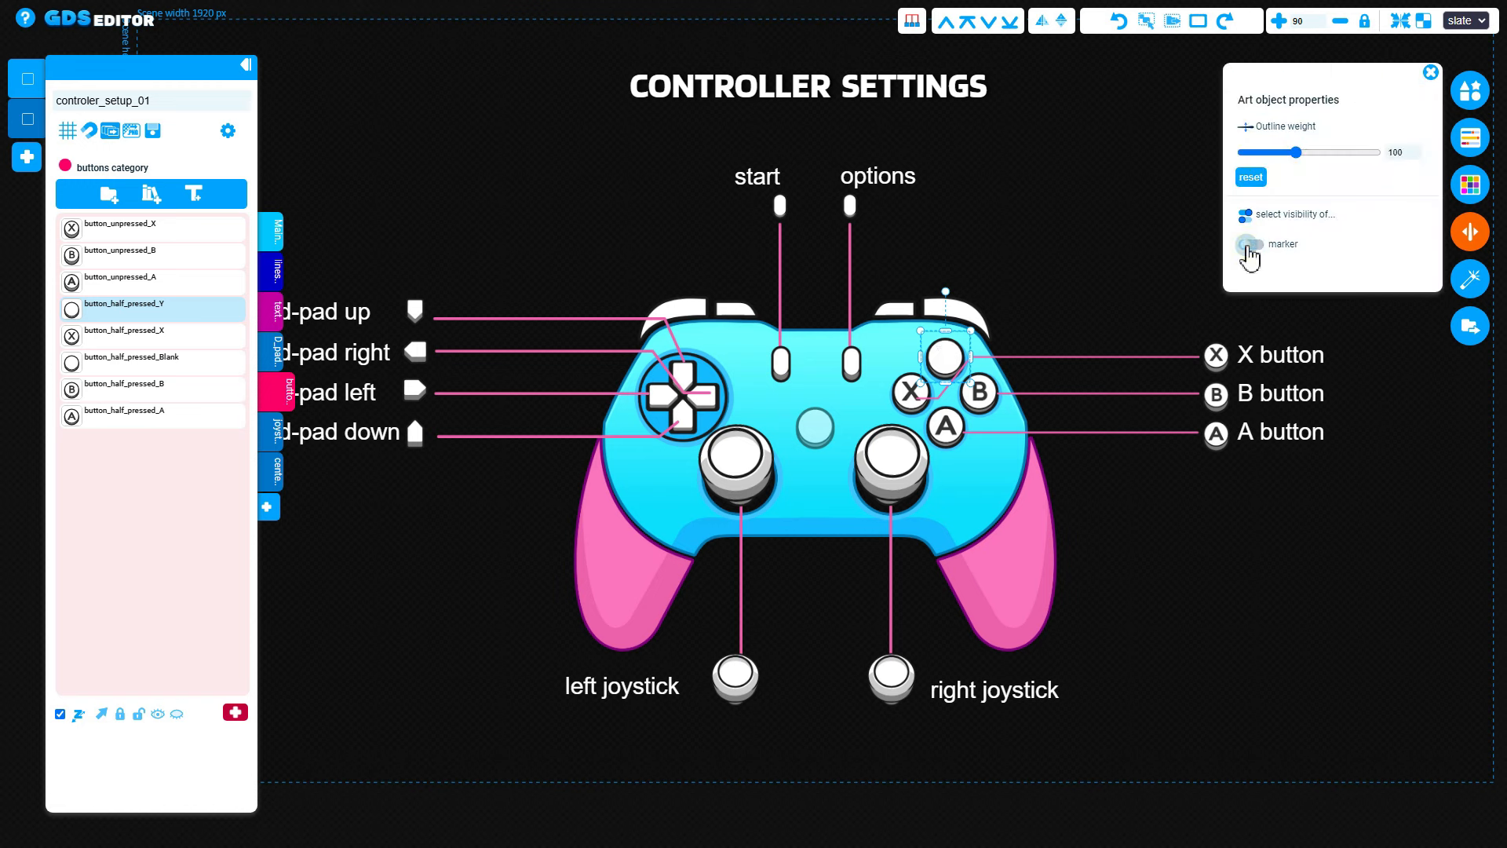
# - Darken the controller's Y button to grey by lowering its luminance, and clear the selection
pyautogui.click(1431, 73)
pyautogui.click(1470, 182)
pyautogui.moveTo(1291, 228); pyautogui.dragTo(1251, 253)
pyautogui.click(1103, 274)
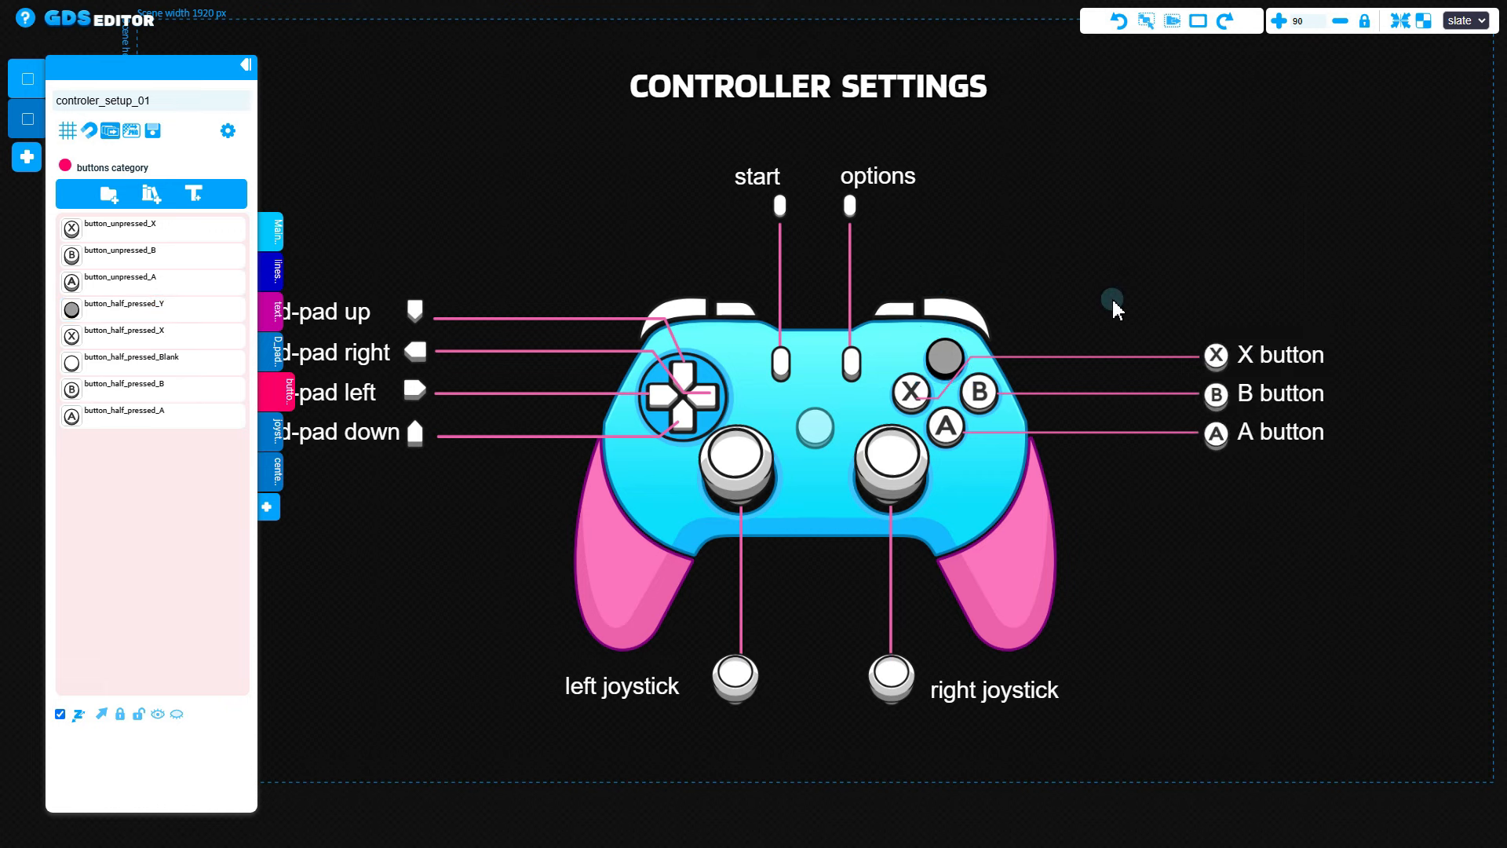
pyautogui.scroll(-2, 1112, 297)
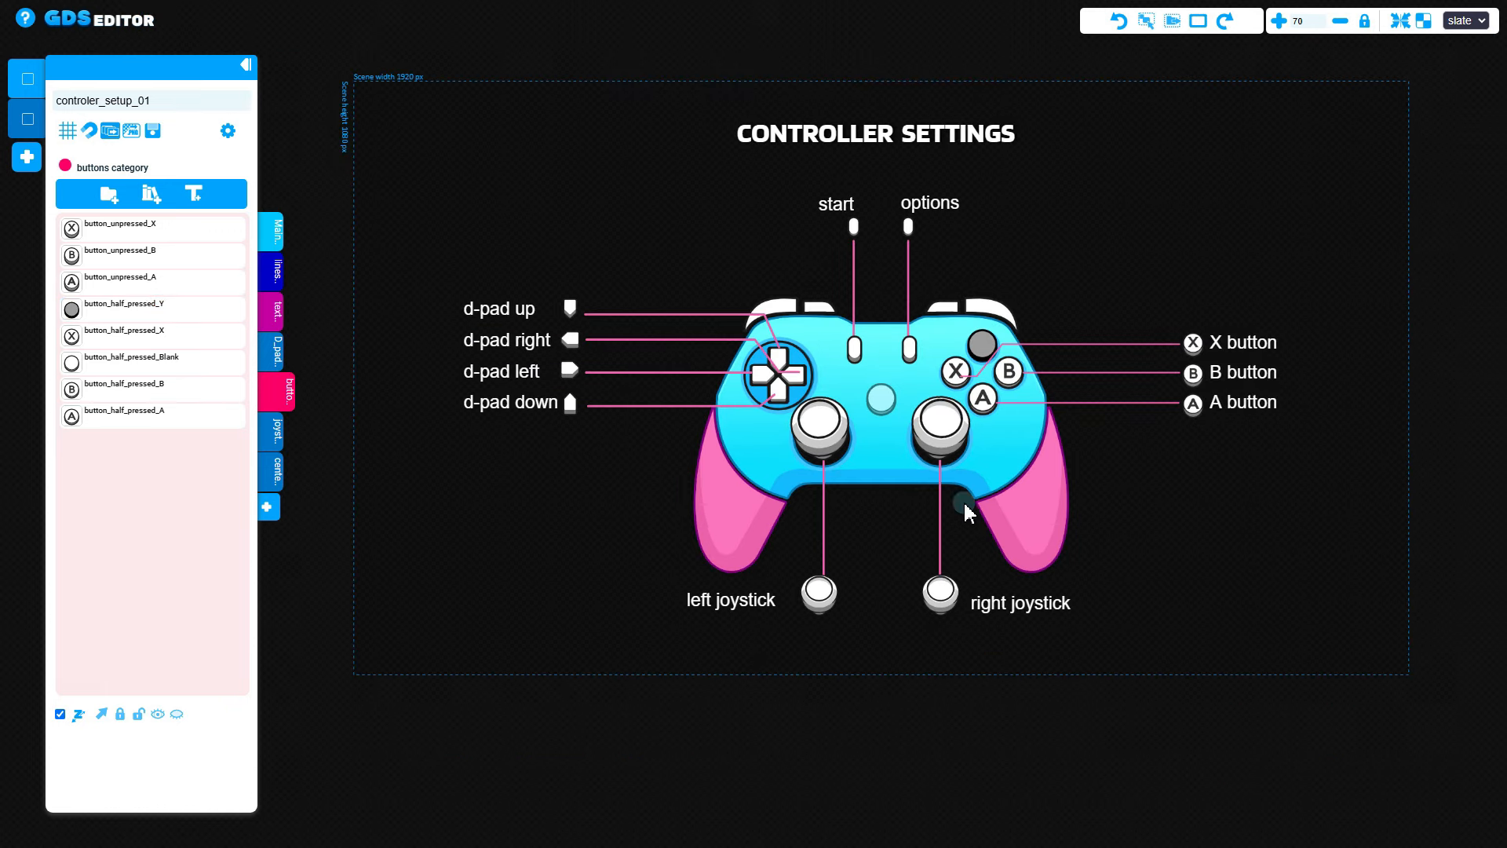
# - Darken the upper d-pad button on the controller to grey by lowering its master luminance
pyautogui.click(774, 358)
pyautogui.click(1470, 139)
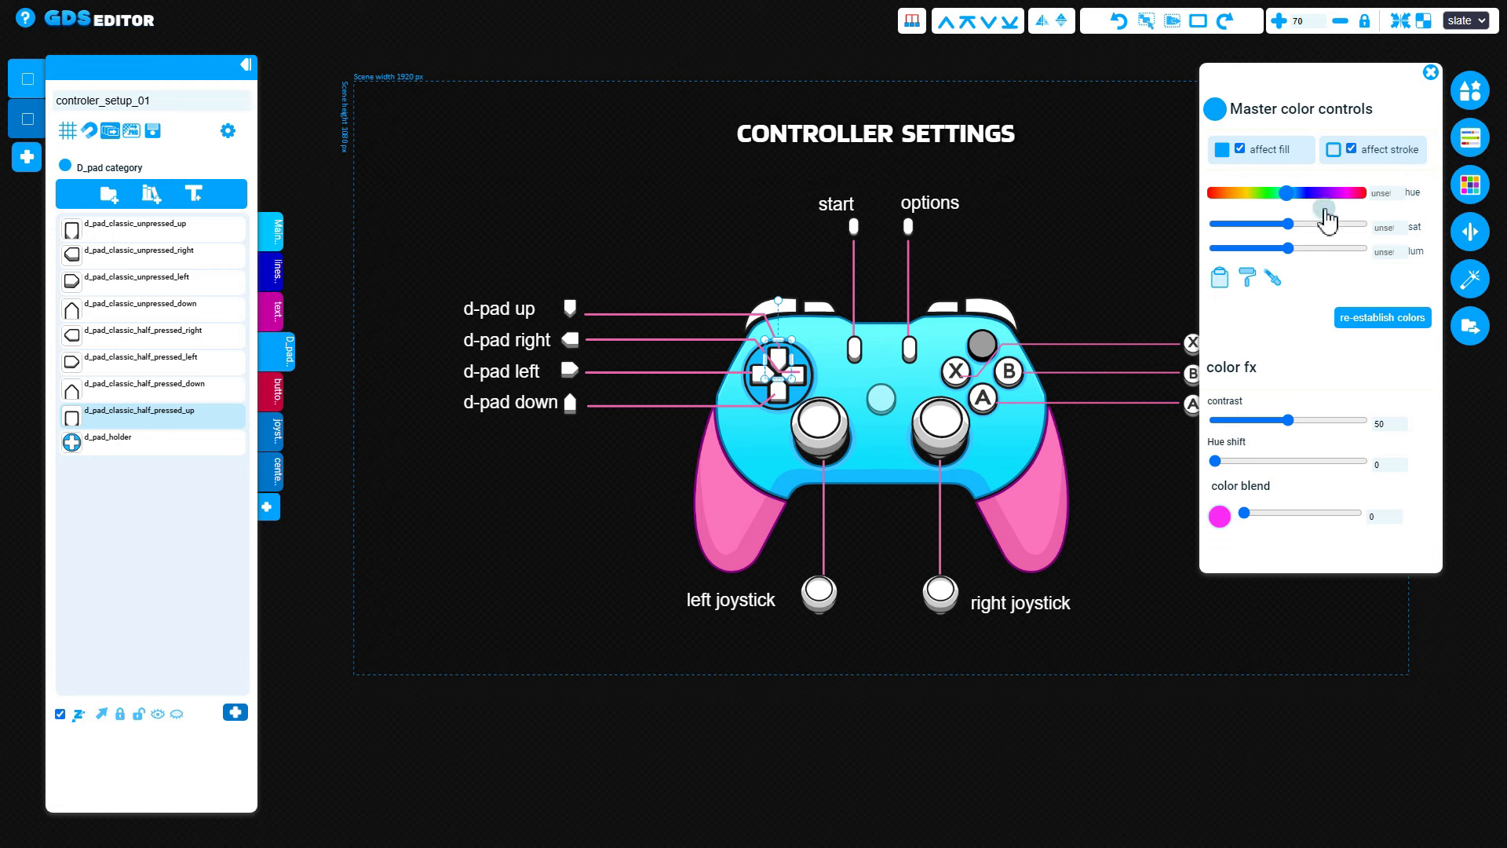
pyautogui.moveTo(1288, 224); pyautogui.dragTo(1253, 251)
pyautogui.click(1187, 240)
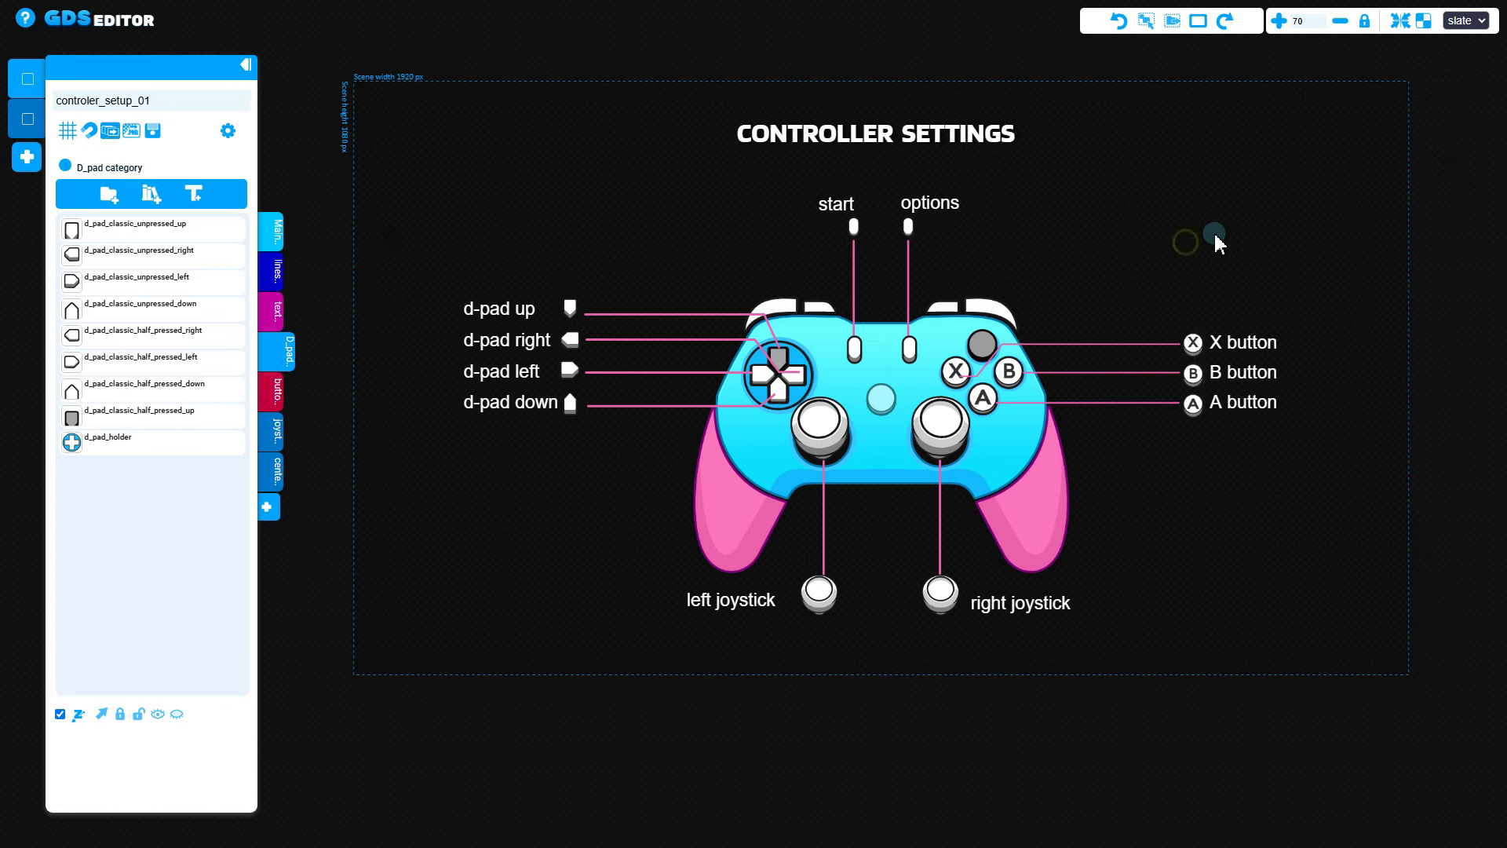
# - Delete the d-pad up callout: its connecting line, its icon, and its text label
pyautogui.click(691, 313)
pyautogui.press('Delete')
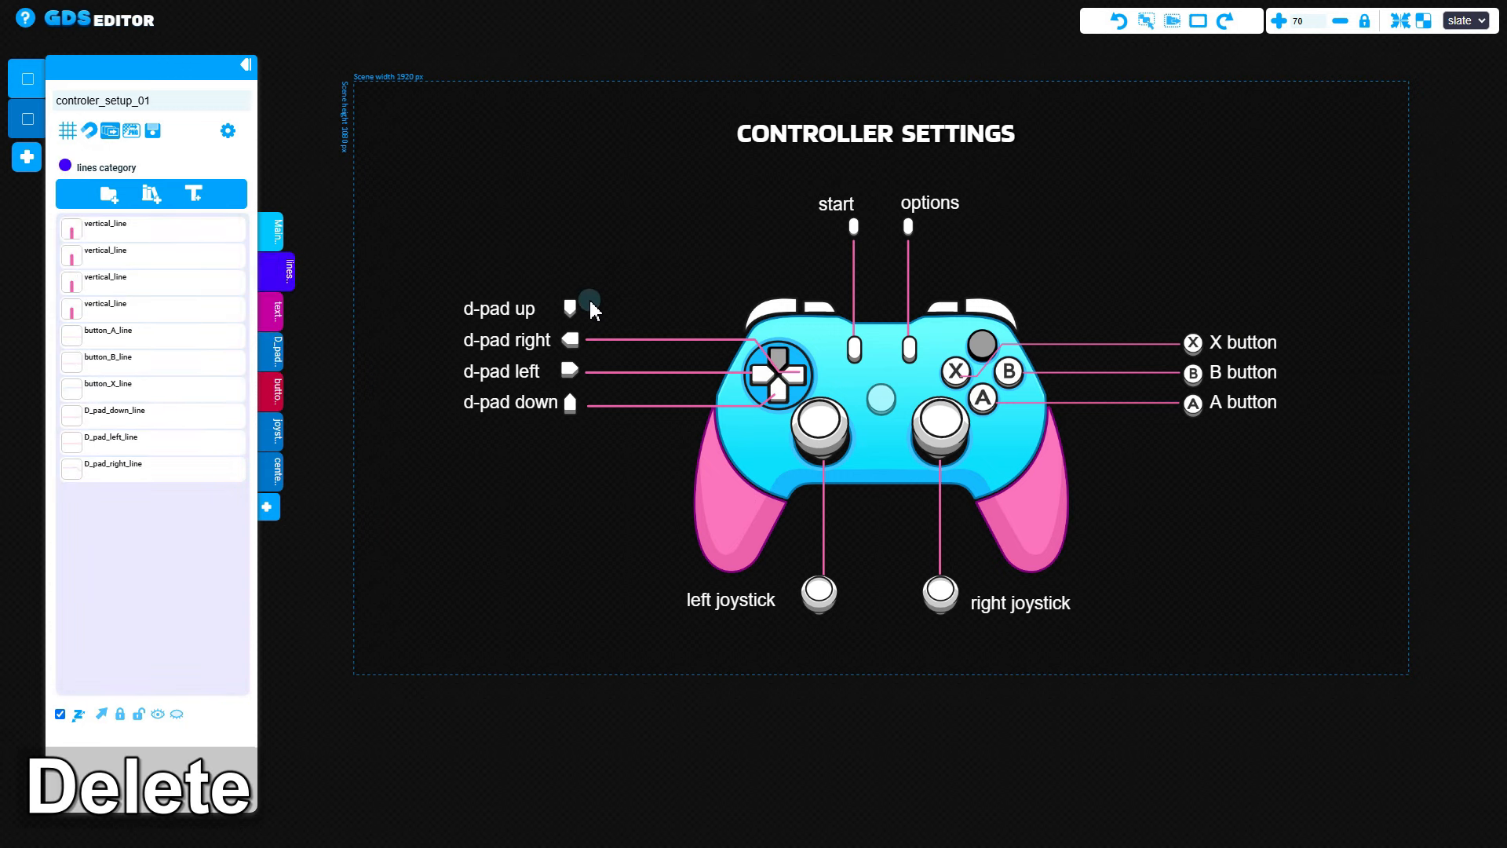
pyautogui.click(570, 308)
pyautogui.press('Delete')
pyautogui.click(508, 306)
pyautogui.press('Delete')
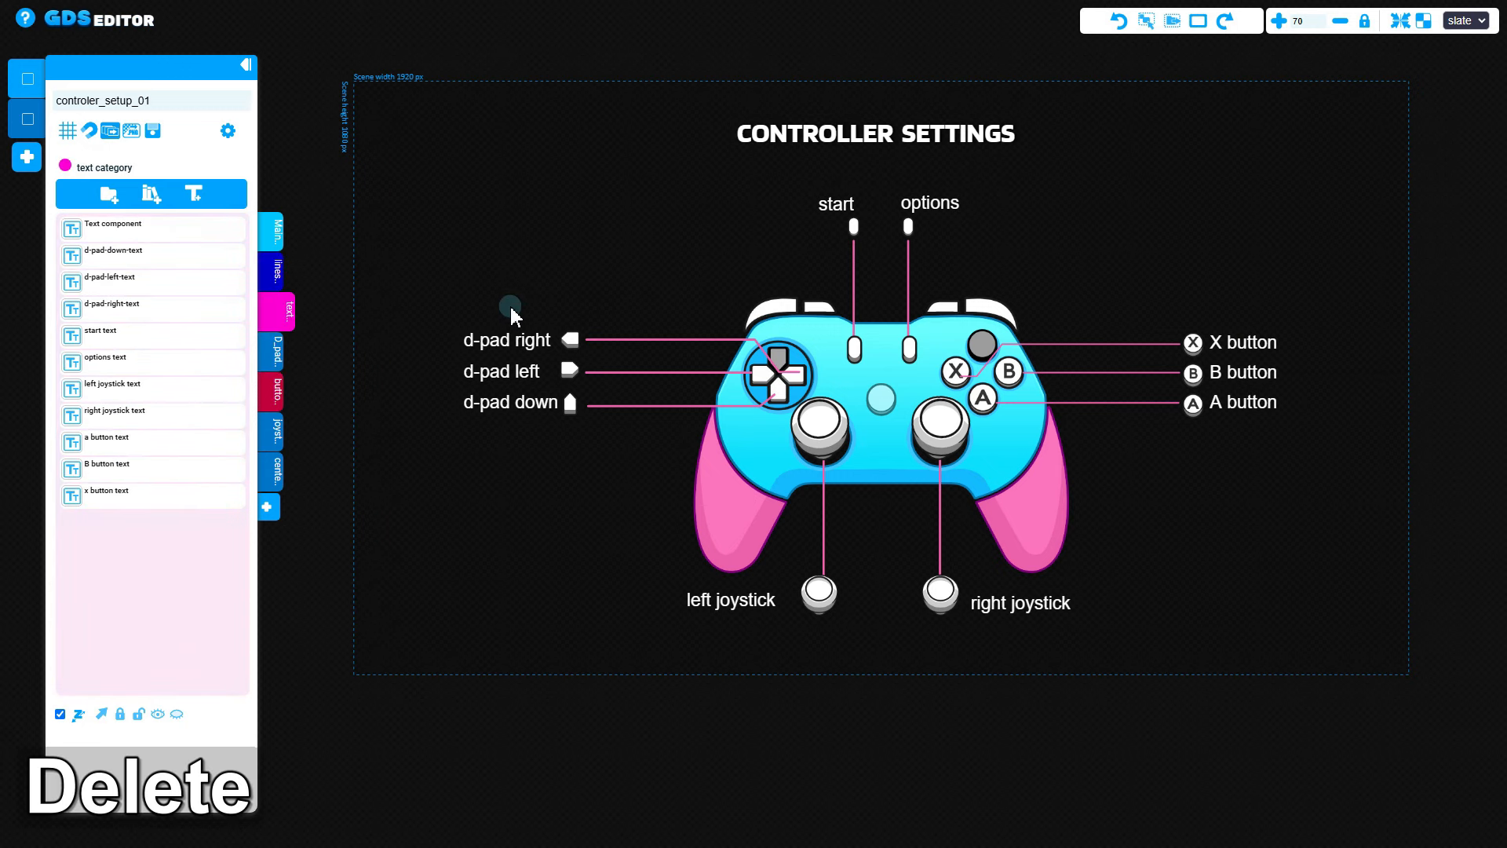
pyautogui.click(569, 289)
# - Copy the half-pressed circle, square and triangle buttons from the controler_all_parts scene
pyautogui.moveTo(1157, 660); pyautogui.dragTo(1119, 639)
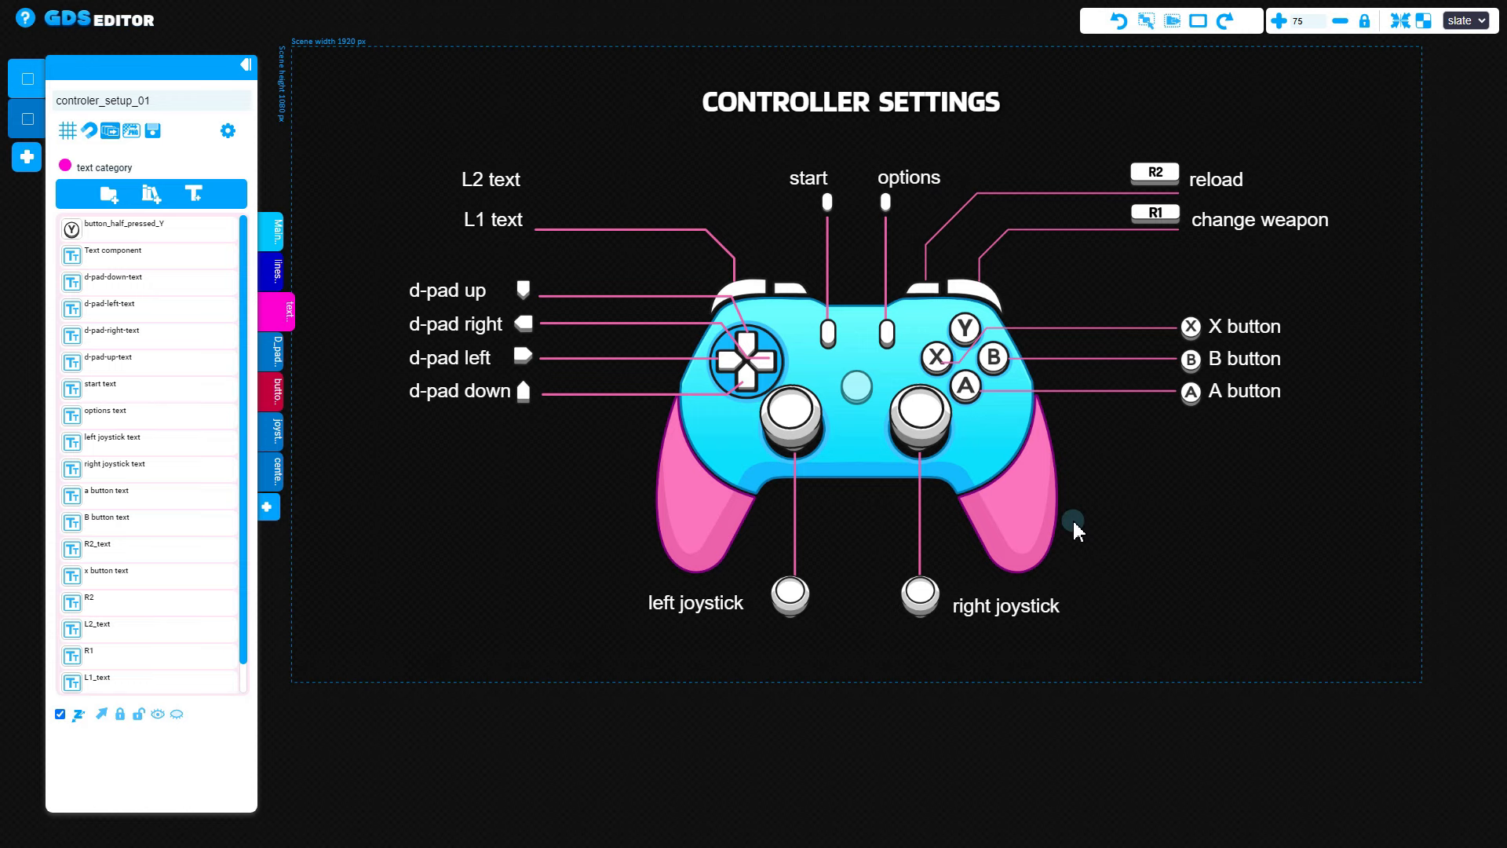
pyautogui.click(26, 130)
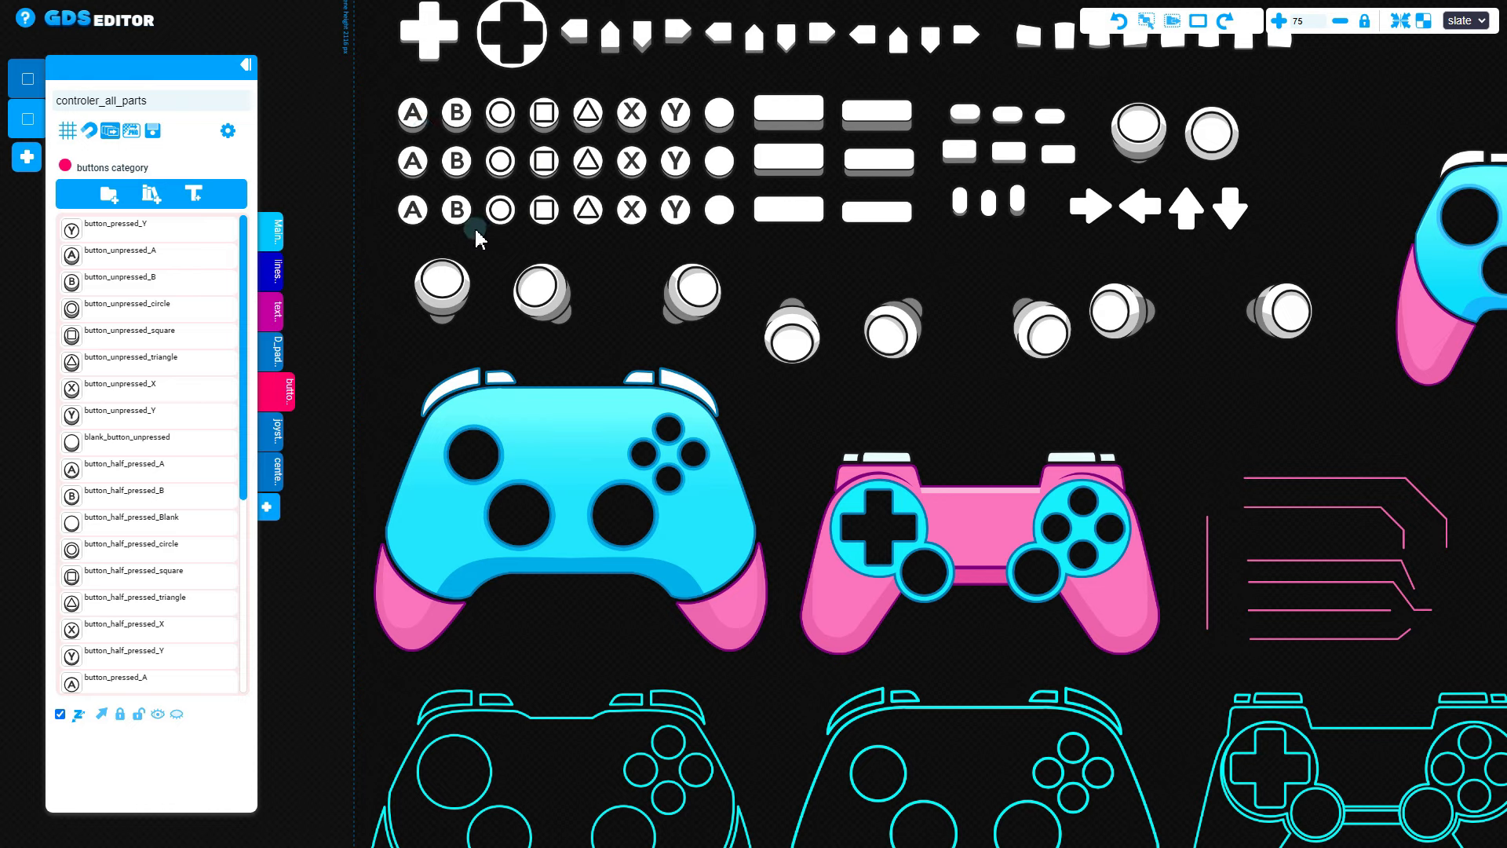
pyautogui.click(500, 161)
pyautogui.keyDown('shift'); pyautogui.click(544, 161); pyautogui.keyUp('shift')
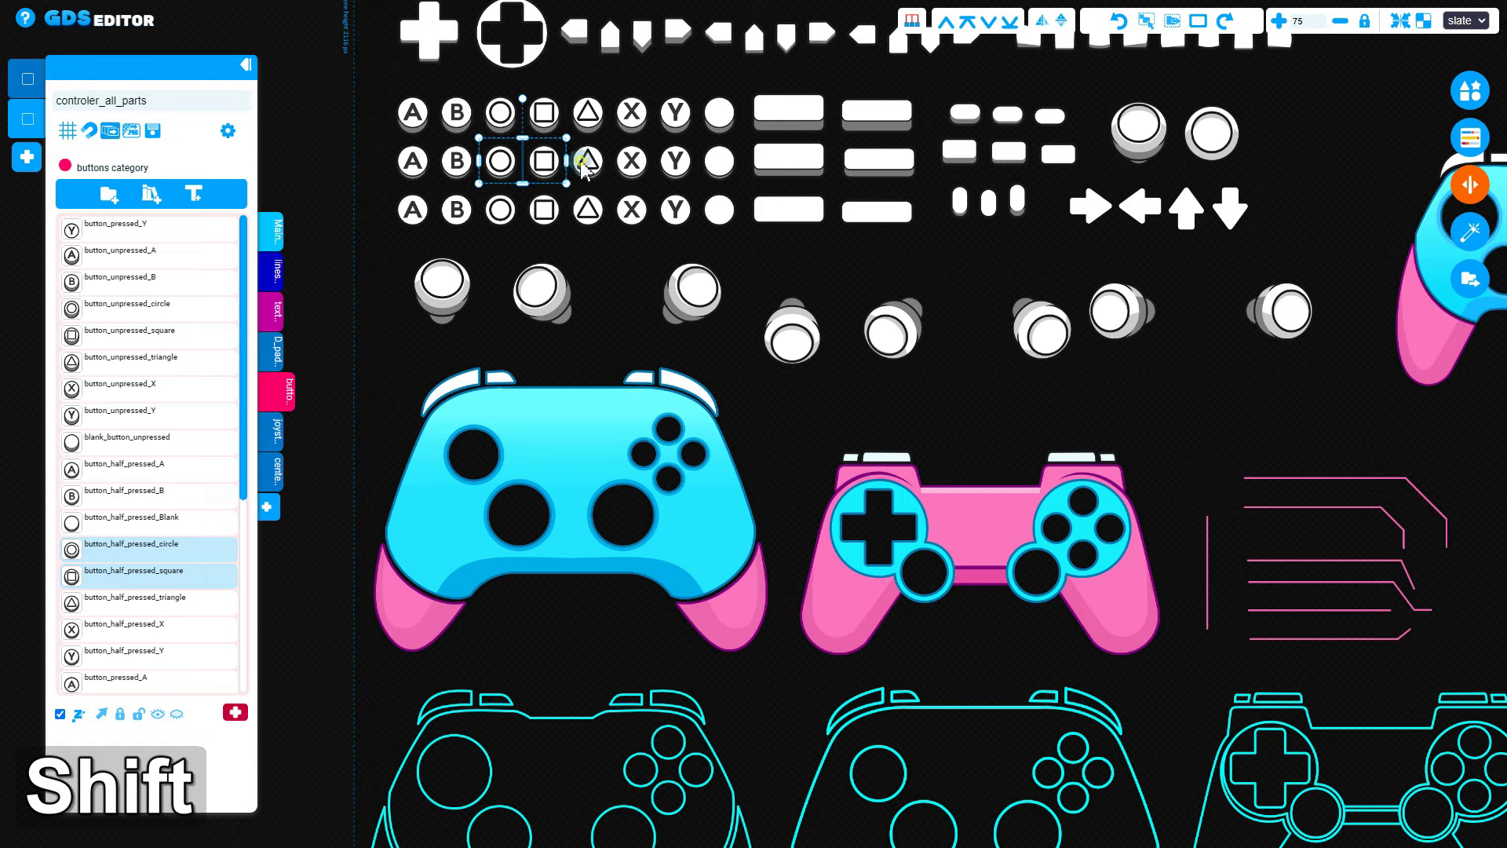
pyautogui.keyDown('shift'); pyautogui.click(584, 163); pyautogui.keyUp('shift')
pyautogui.hotkey('ctrl', 'c')
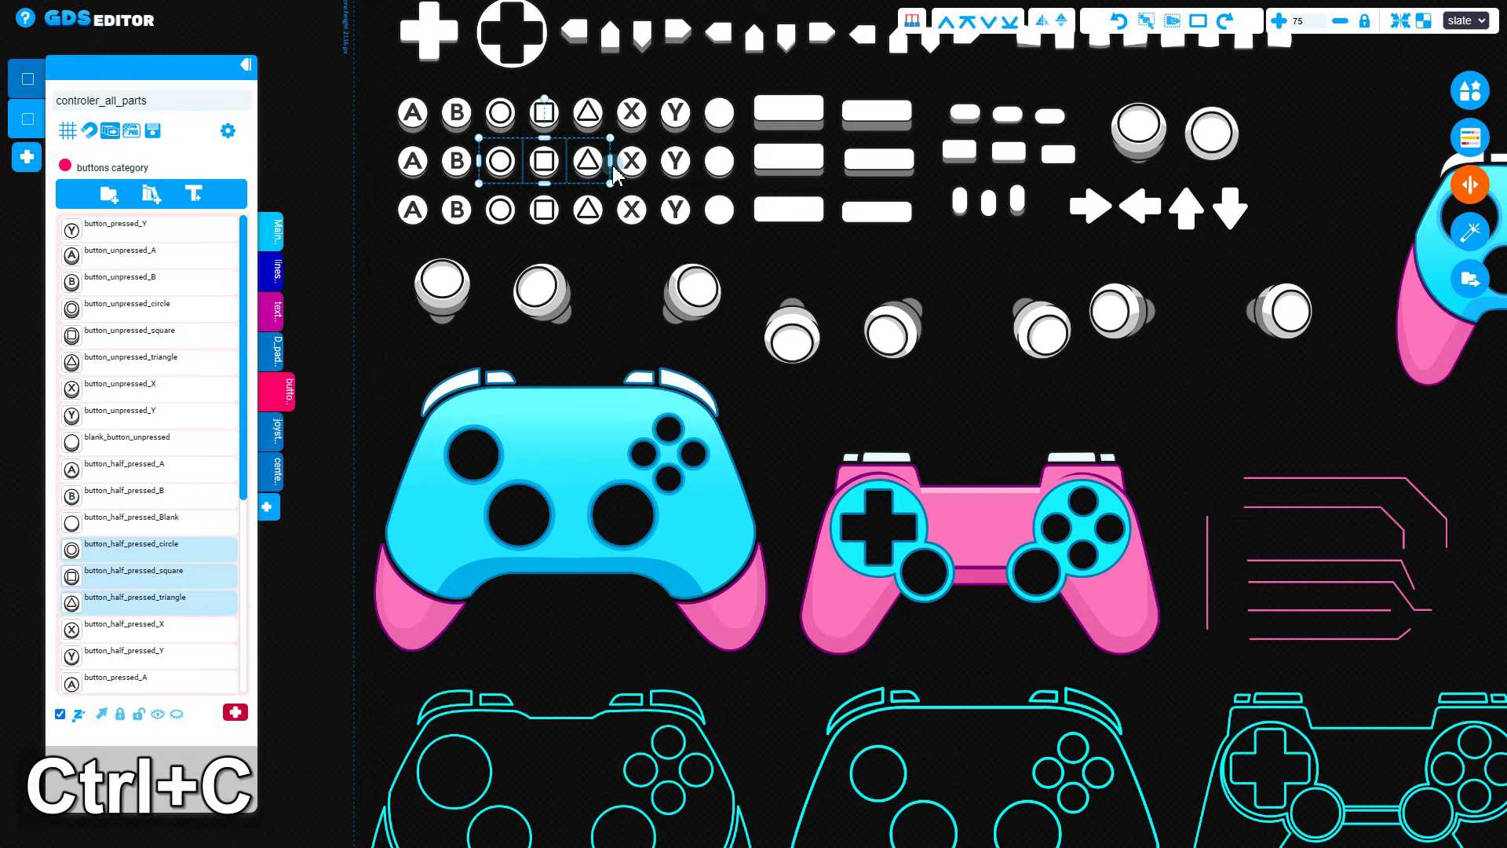
# - Paste the three copied buttons into the controler_setup_01 scene and place them beside the controller, below the A button callout
pyautogui.click(24, 81)
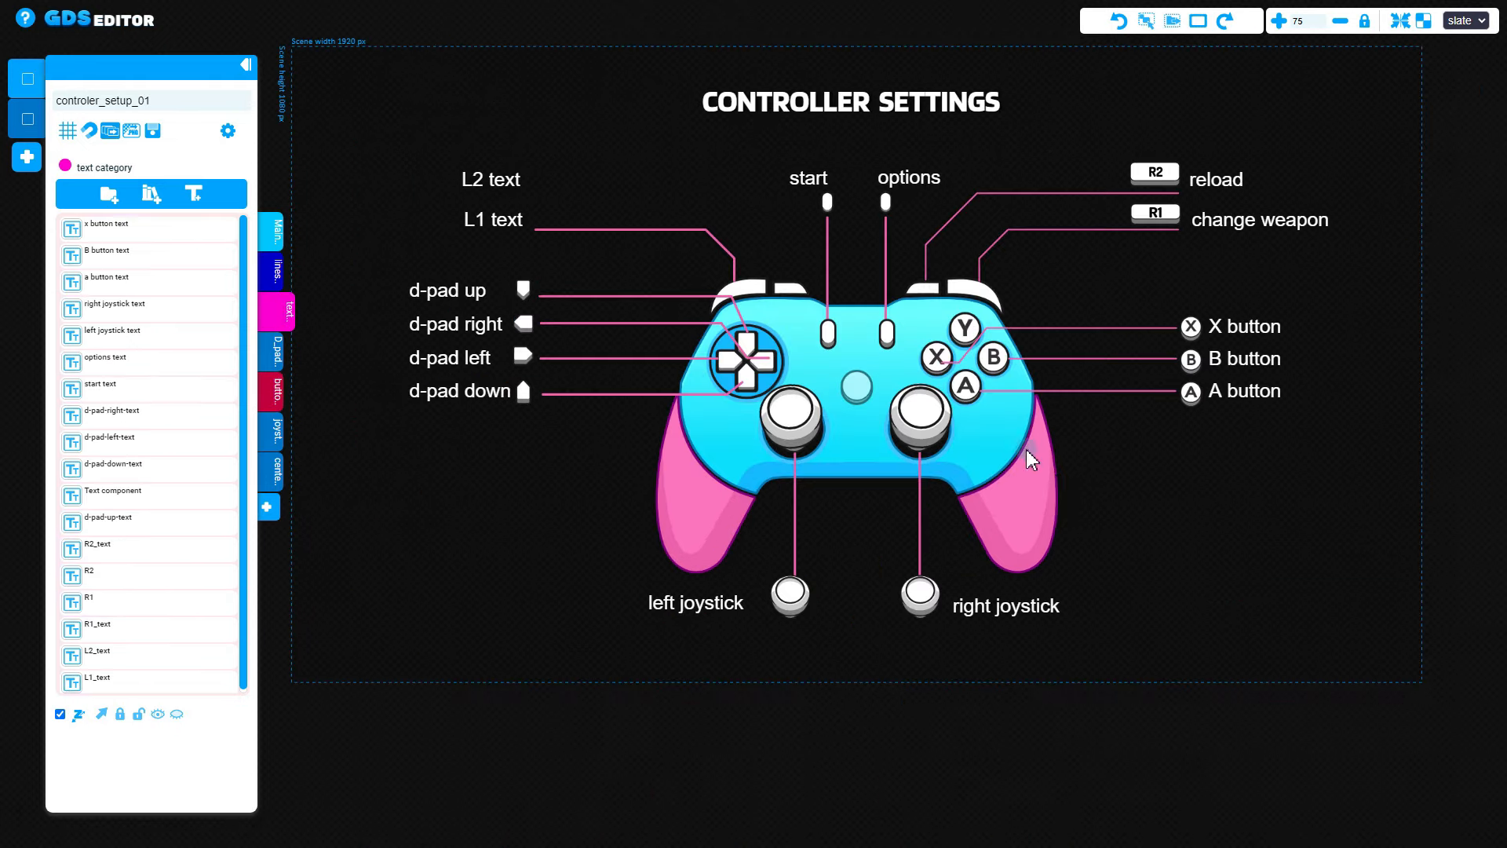
pyautogui.hotkey('ctrl', 'v')
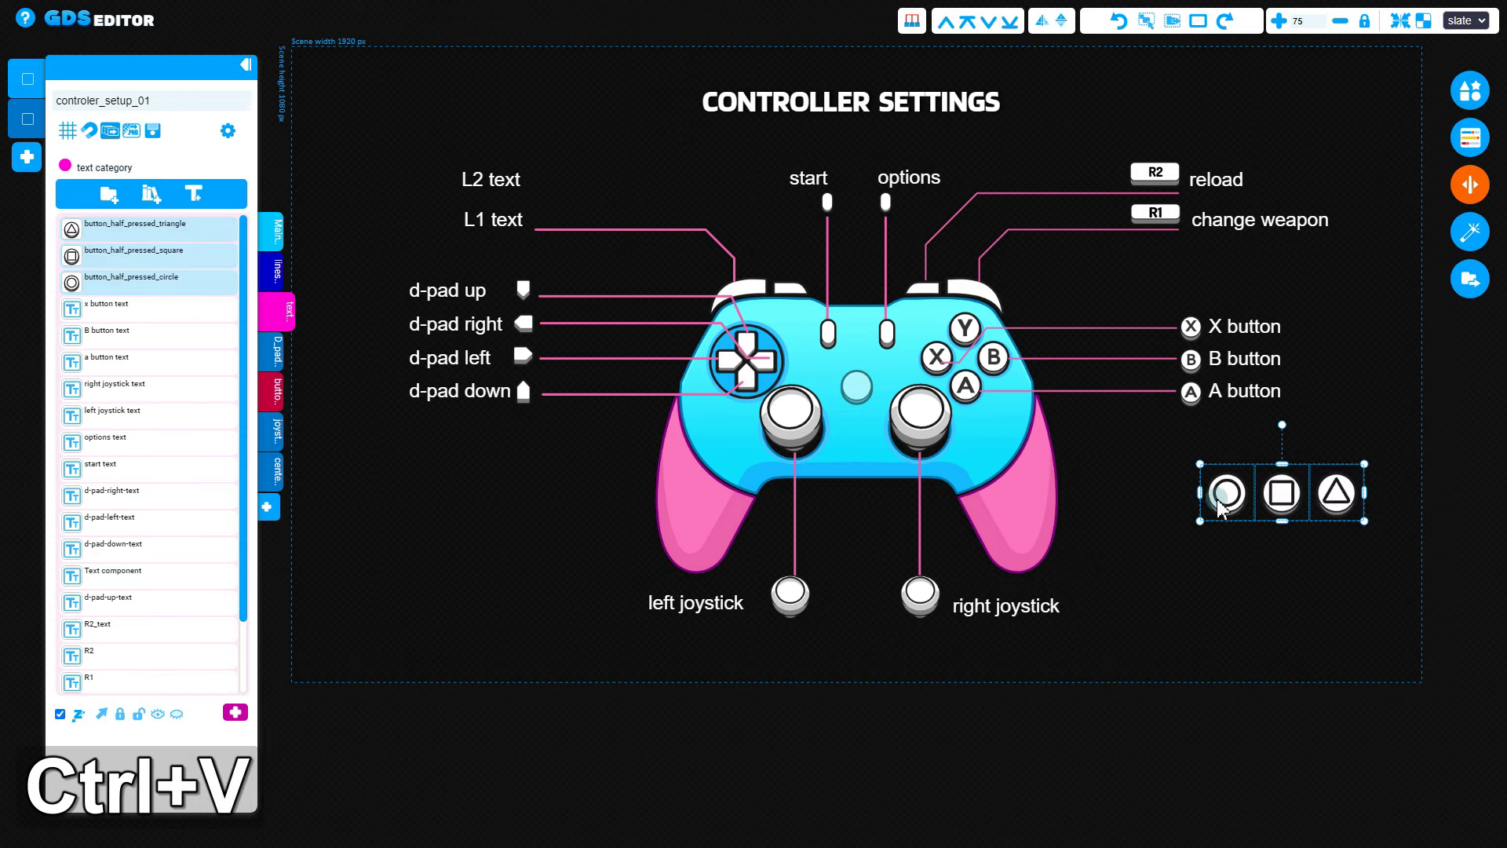
pyautogui.moveTo(1225, 499); pyautogui.dragTo(1110, 459)
pyautogui.moveTo(1076, 566); pyautogui.dragTo(951, 537, button='middle')
pyautogui.scroll(3, 1029, 526)
pyautogui.click(1014, 559)
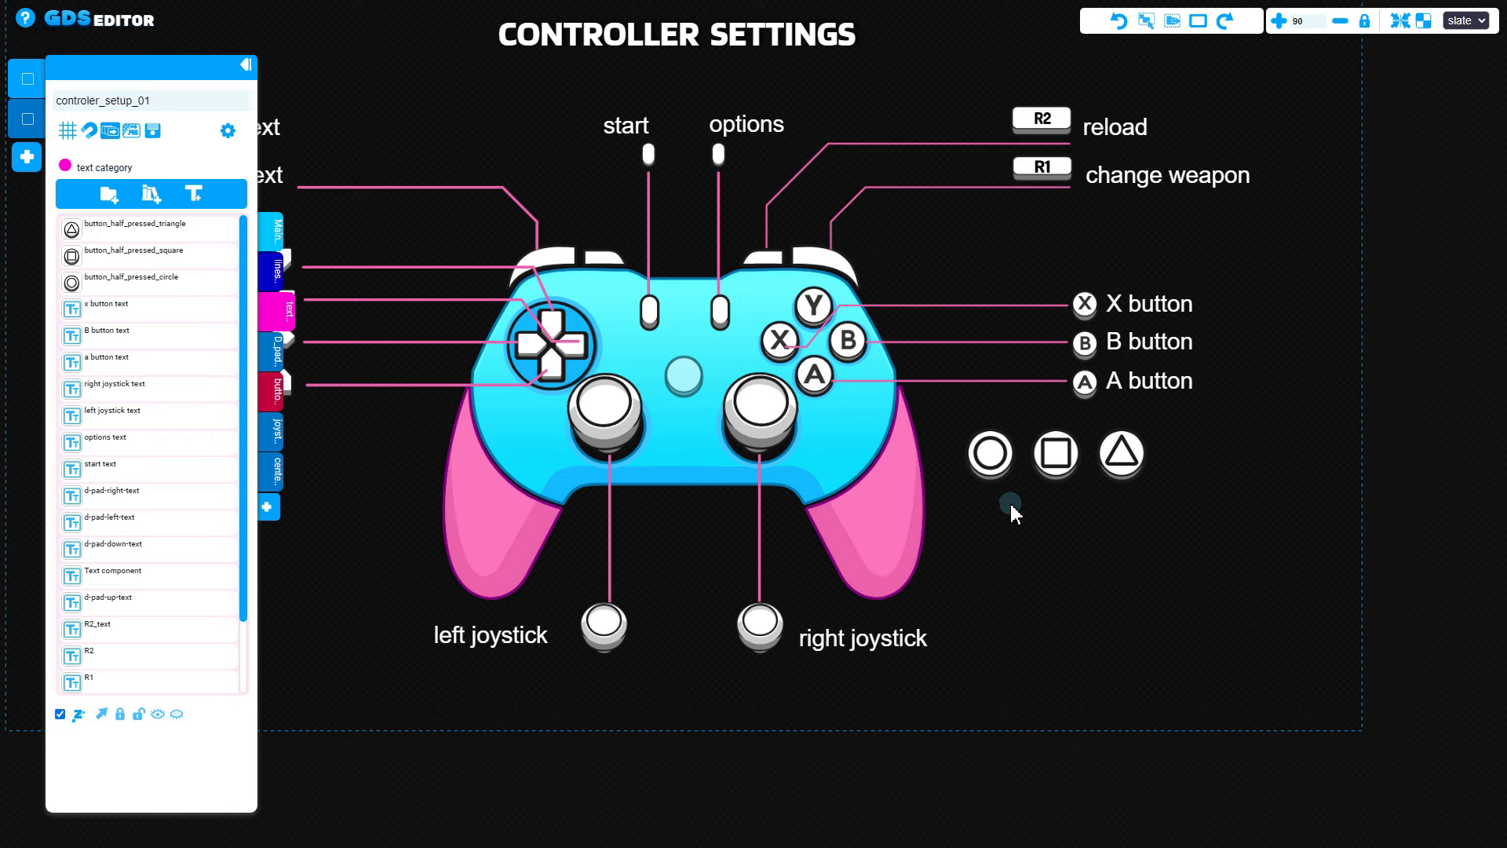
# - Move the circle button to just above the controller's face buttons and delete the B button from the controller
pyautogui.moveTo(1000, 463); pyautogui.dragTo(931, 240)
pyautogui.scroll(3, 859, 403)
pyautogui.click(844, 327)
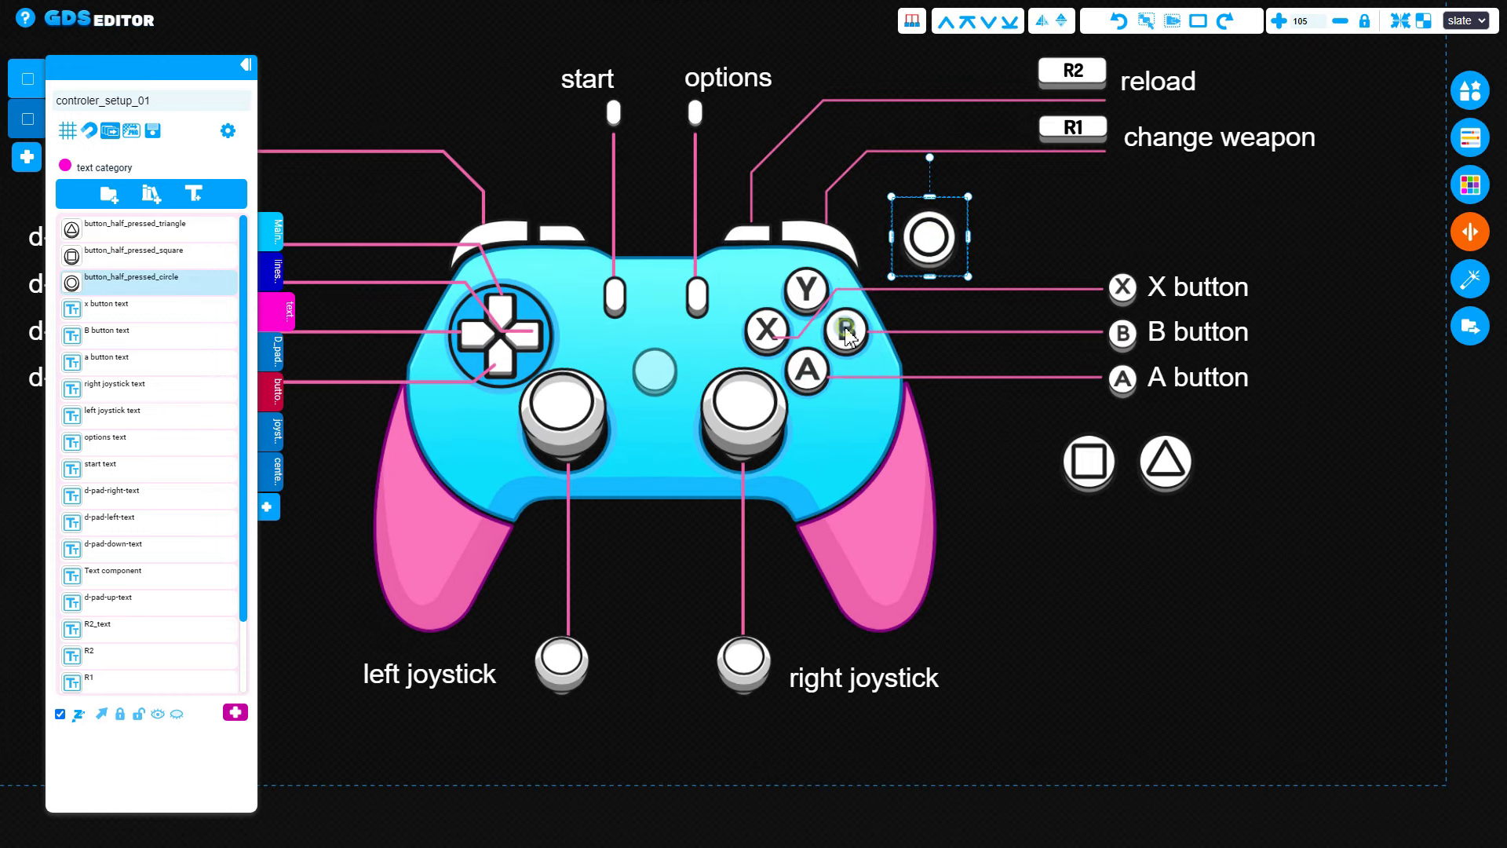
pyautogui.press('Delete')
# - Replace the controller's A button by moving the X button into its slot and deleting the A
pyautogui.click(771, 341)
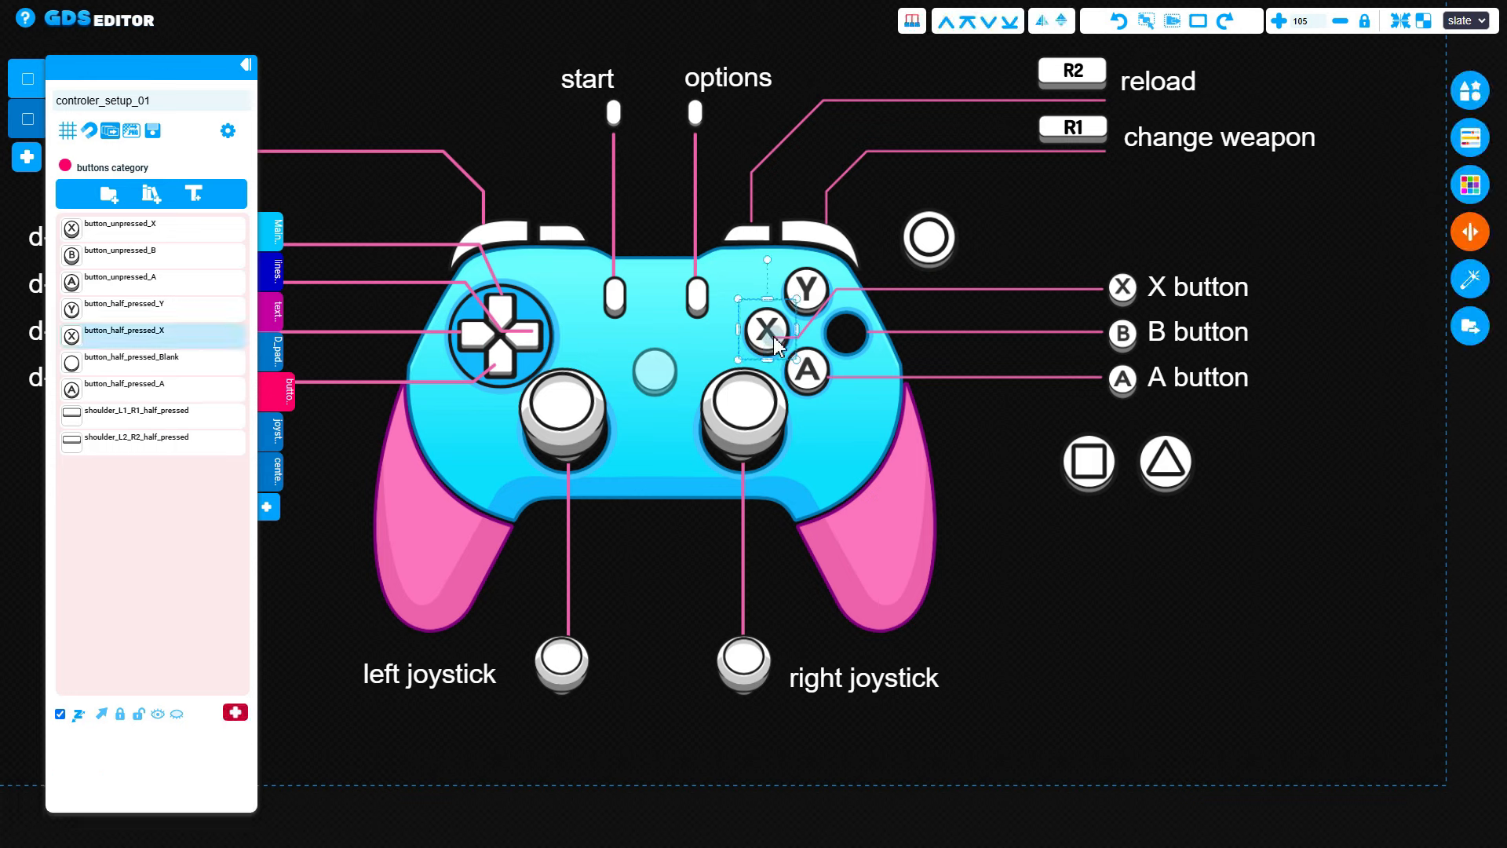
pyautogui.moveTo(775, 358); pyautogui.dragTo(806, 367)
pyautogui.click(806, 375)
pyautogui.press('Delete')
# - Delete the controller's Y button and place the circle button in the left face-button slot
pyautogui.click(806, 292)
pyautogui.press('Delete')
pyautogui.moveTo(931, 251); pyautogui.dragTo(771, 342)
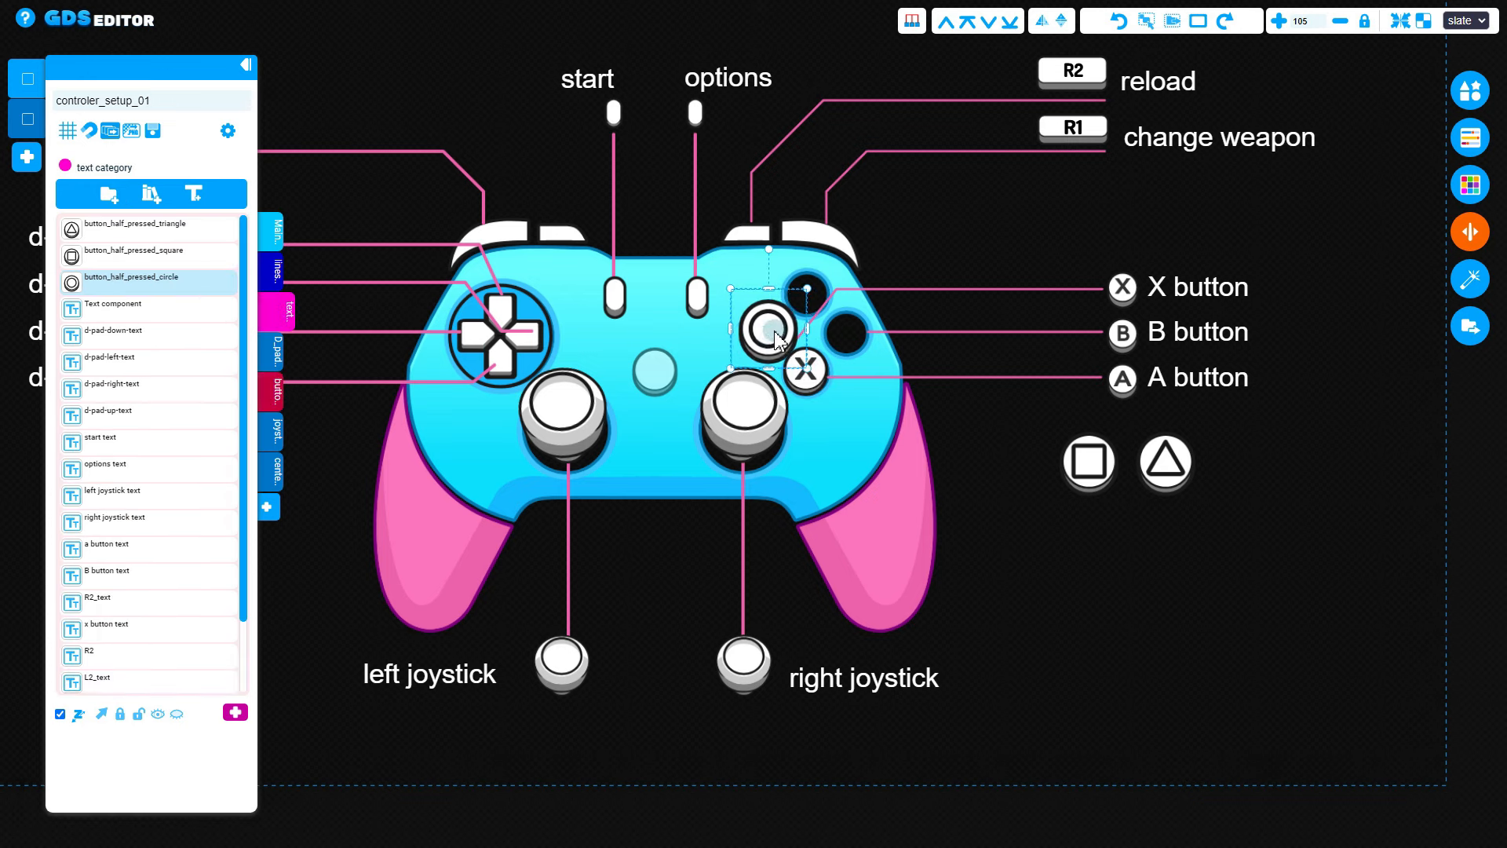
# - Shrink the circle button to fit its slot and replace the X button callout's icon with a duplicate of it
pyautogui.moveTo(806, 292); pyautogui.dragTo(1124, 282)
pyautogui.press('d')
pyautogui.click(1124, 292)
pyautogui.press('Delete')
pyautogui.click(1099, 572)
# - Fit the square button into the right face-button slot and the triangle button into the upper slot
pyautogui.moveTo(1102, 488); pyautogui.dragTo(821, 354)
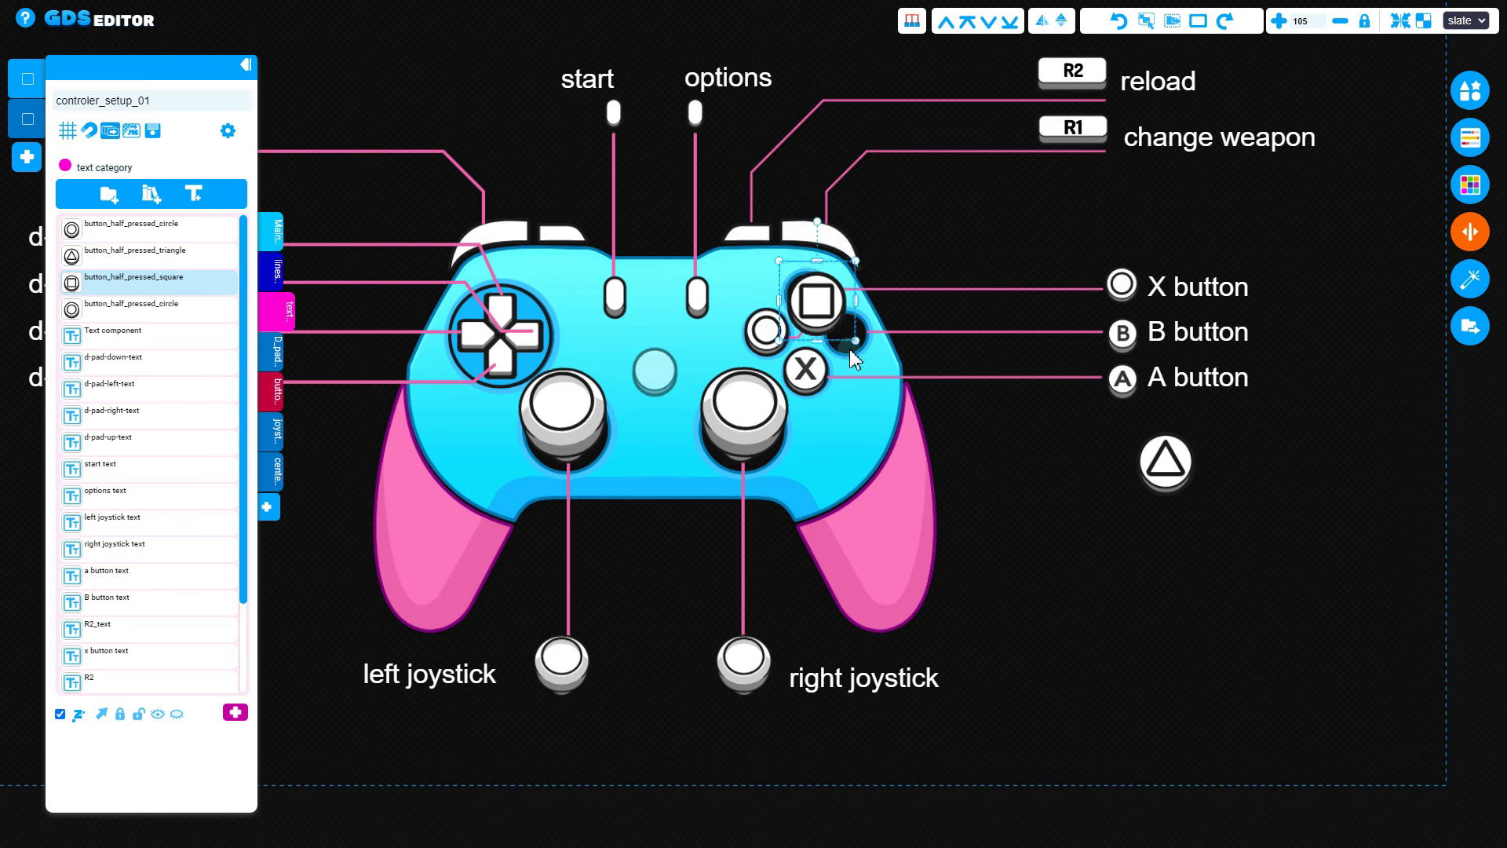
pyautogui.moveTo(884, 292); pyautogui.dragTo(851, 337)
pyautogui.moveTo(1180, 460); pyautogui.dragTo(823, 291)
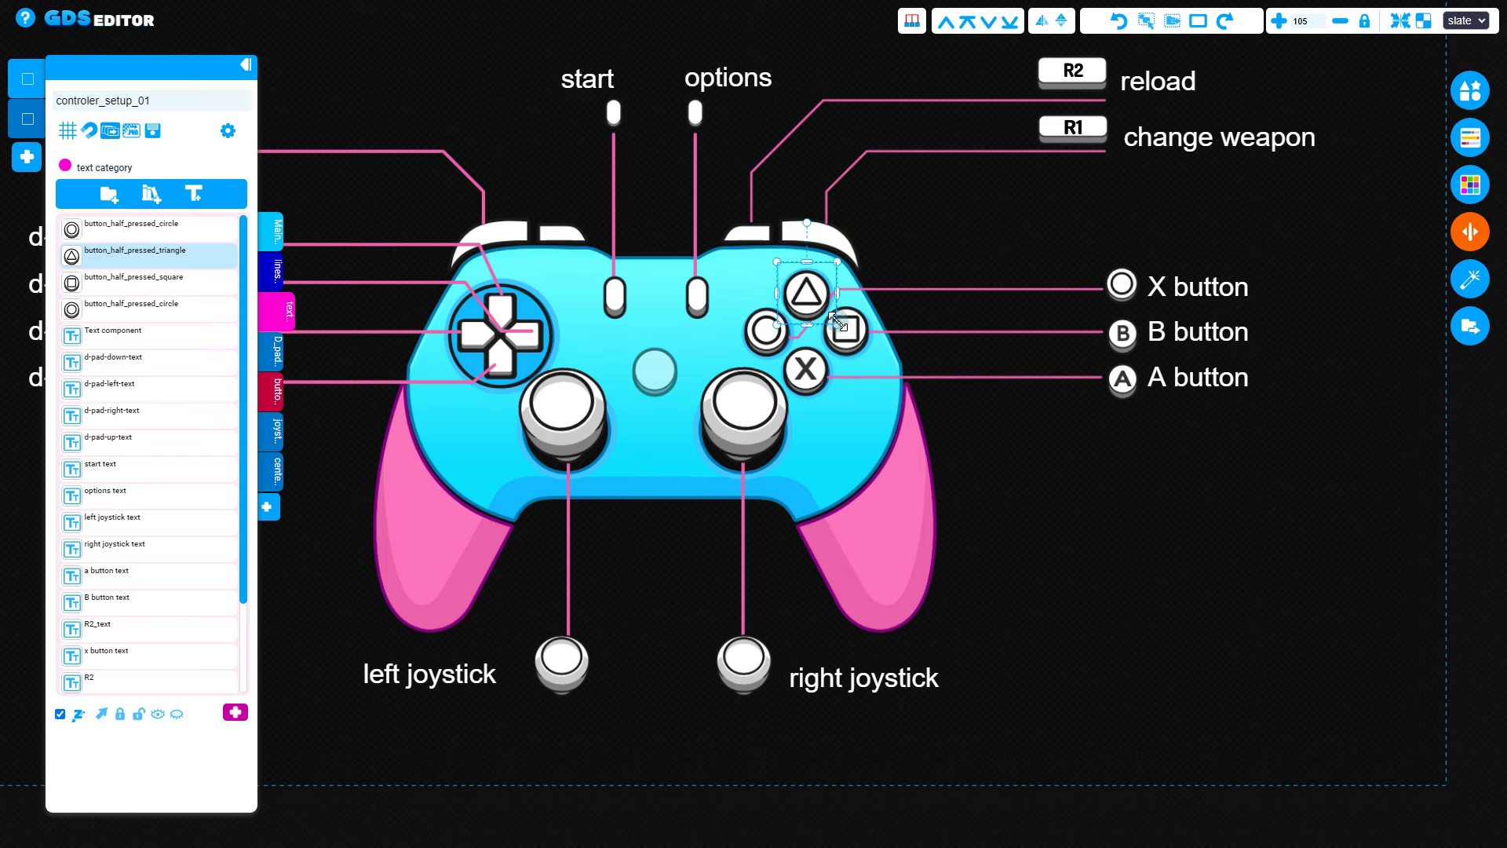
# - Lower the triangle button in the stacking order until it sits below the right joystick text, and clear the selection
pyautogui.hotkey('ctrl', 'Down')
pyautogui.hotkey('ctrl', 'Down')
pyautogui.hotkey('ctrl', 'Down')
pyautogui.hotkey('ctrl', 'Down')
pyautogui.hotkey('ctrl', 'Down')
pyautogui.hotkey('ctrl', 'Down')
pyautogui.hotkey('ctrl', 'Down')
pyautogui.hotkey('ctrl', 'Down')
pyautogui.hotkey('ctrl', 'Down')
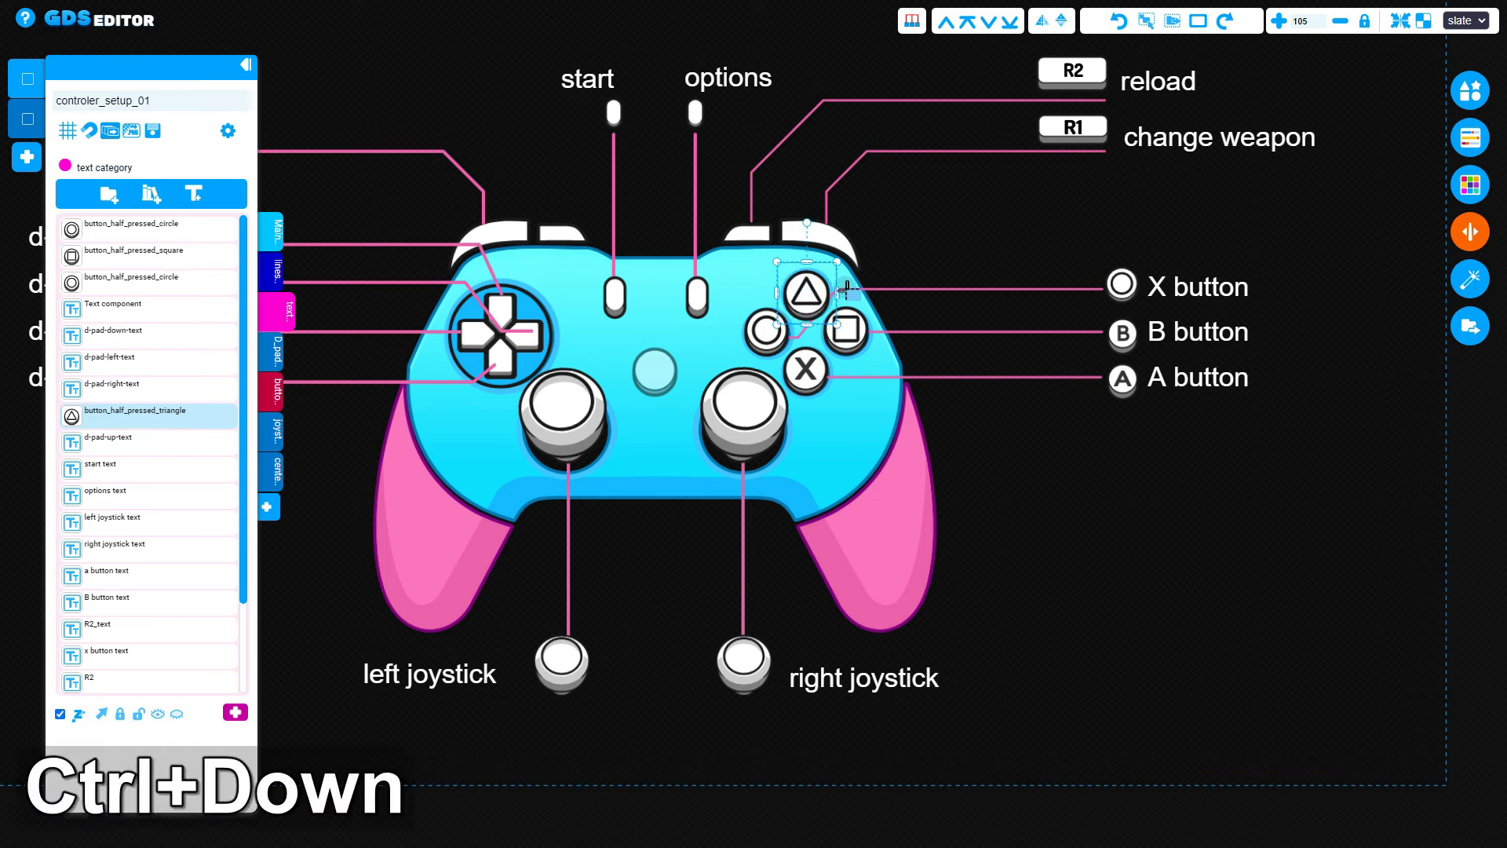
pyautogui.keyDown('ctrl'); pyautogui.scroll(-3, 846, 291); pyautogui.keyUp('ctrl')
pyautogui.hotkey('ctrl', 'Down')
pyautogui.hotkey('ctrl', 'Down')
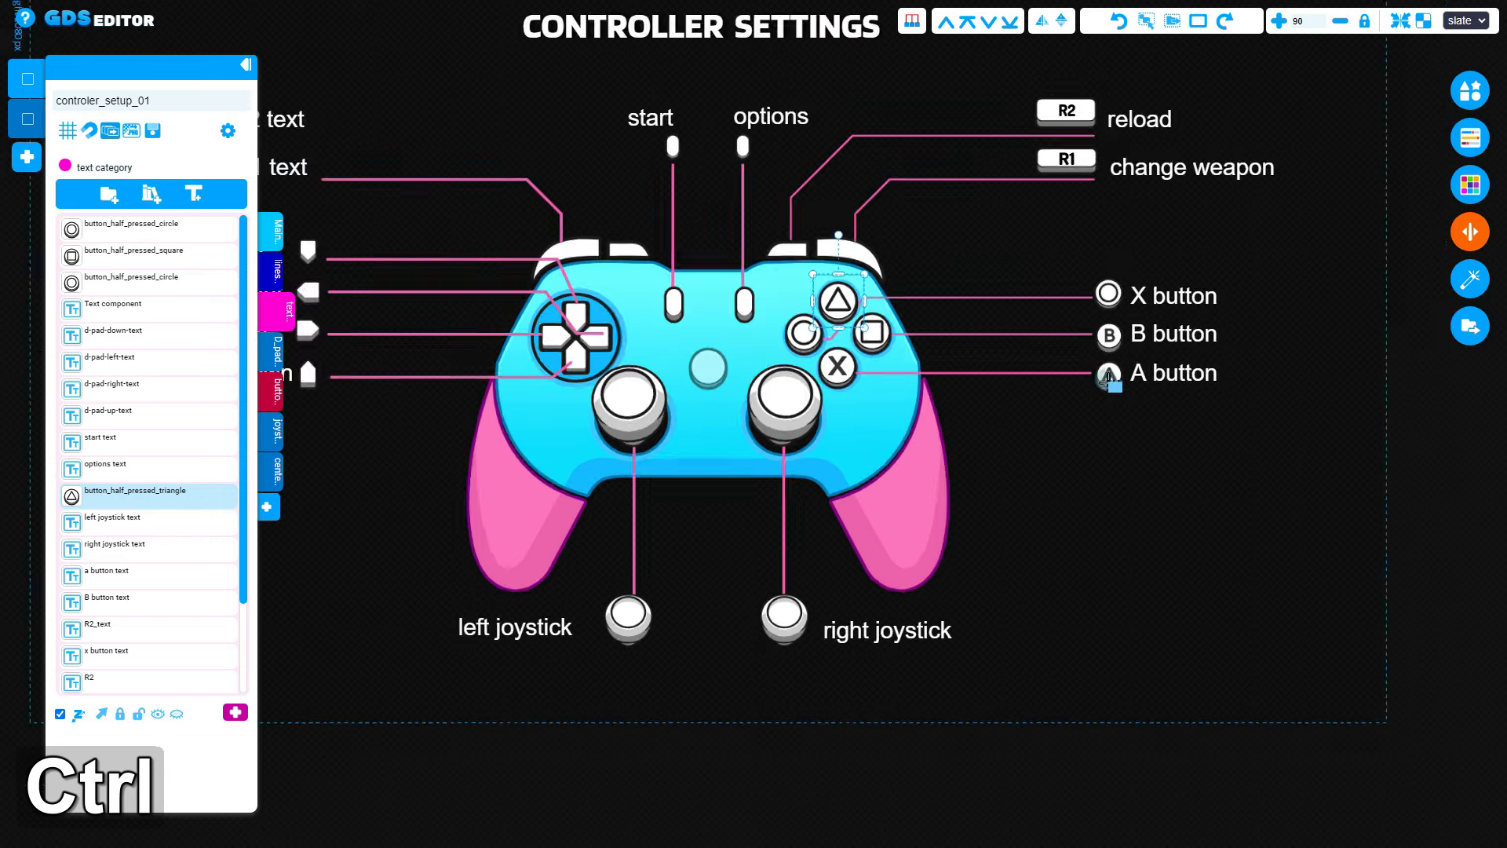
pyautogui.click(1033, 495)
pyautogui.keyDown('ctrl'); pyautogui.scroll(-4, 1044, 493); pyautogui.keyUp('ctrl')
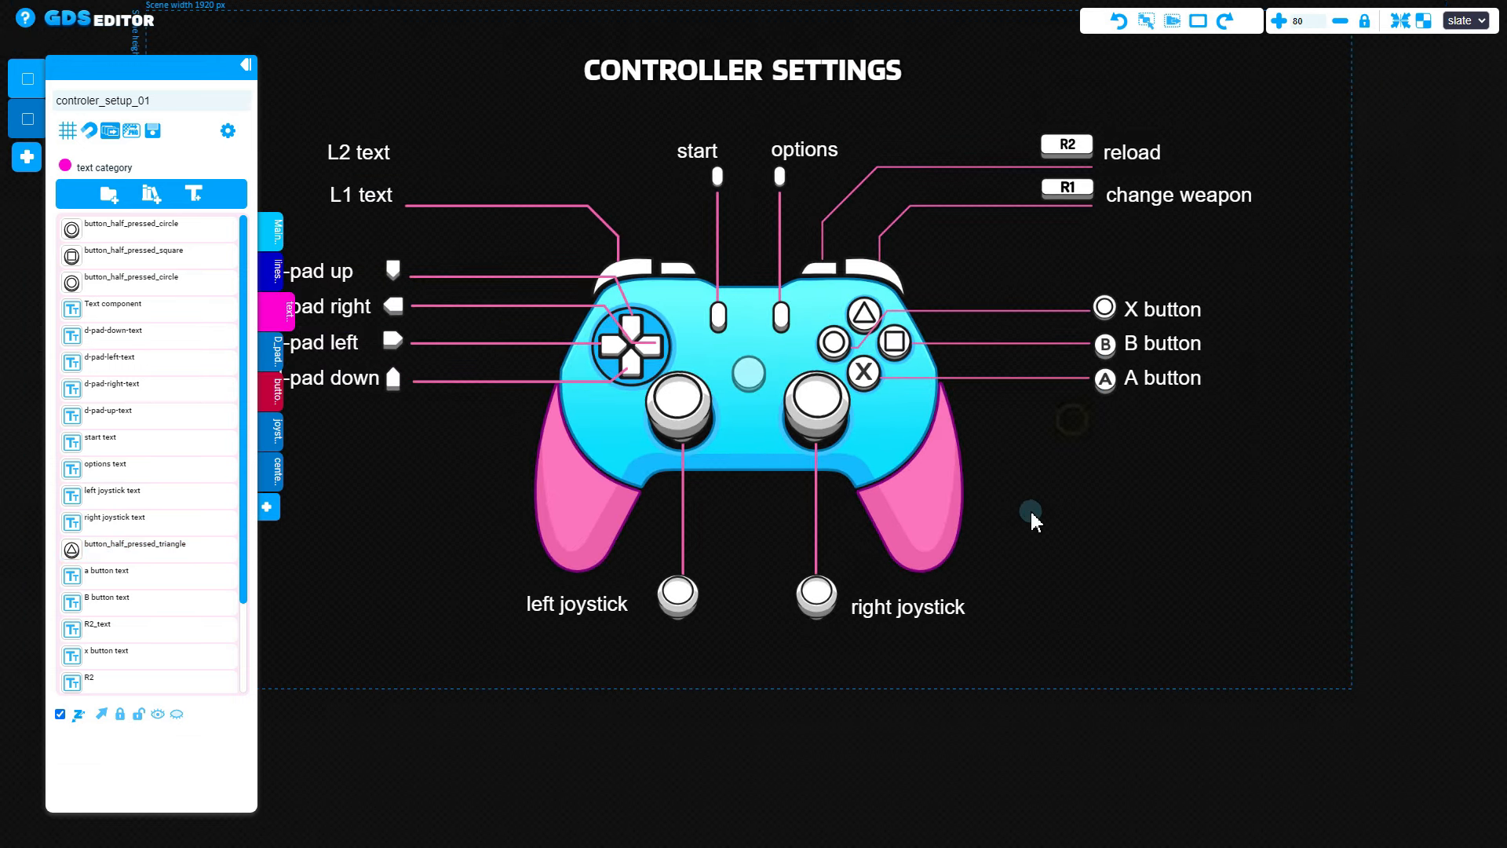
# - Replace the B button callout's icon with a duplicate of the controller's square button
pyautogui.click(1136, 367)
pyautogui.press('Delete')
pyautogui.click(953, 360)
pyautogui.press('d')
pyautogui.moveTo(1041, 375); pyautogui.dragTo(1140, 373)
# - Replace the A button callout's icon with a duplicate of the controller's X button
pyautogui.click(1138, 393)
pyautogui.press('Delete')
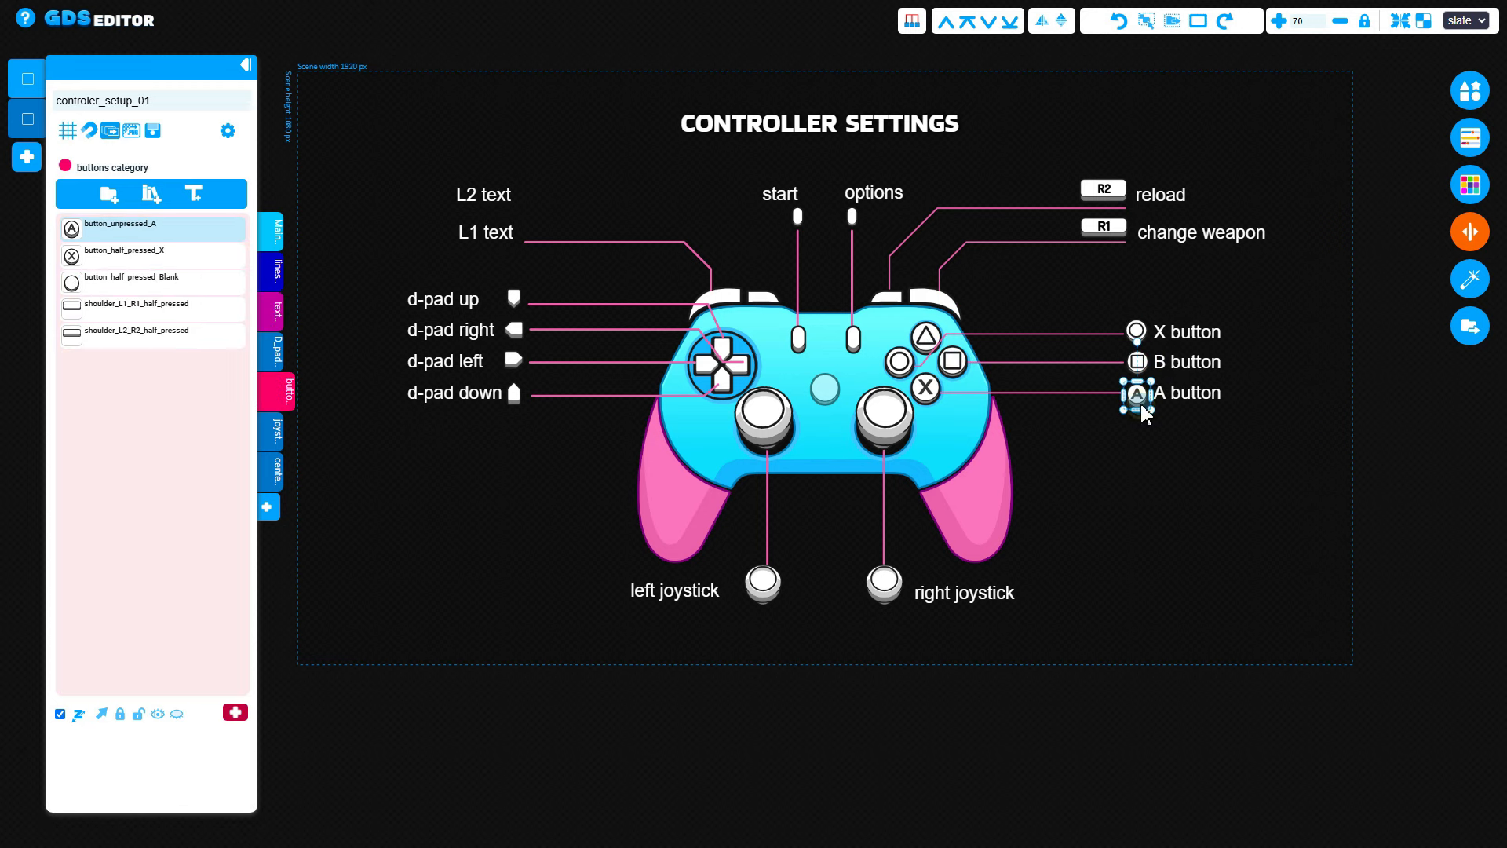
pyautogui.click(926, 389)
pyautogui.press('d')
pyautogui.moveTo(928, 398); pyautogui.dragTo(1140, 395)
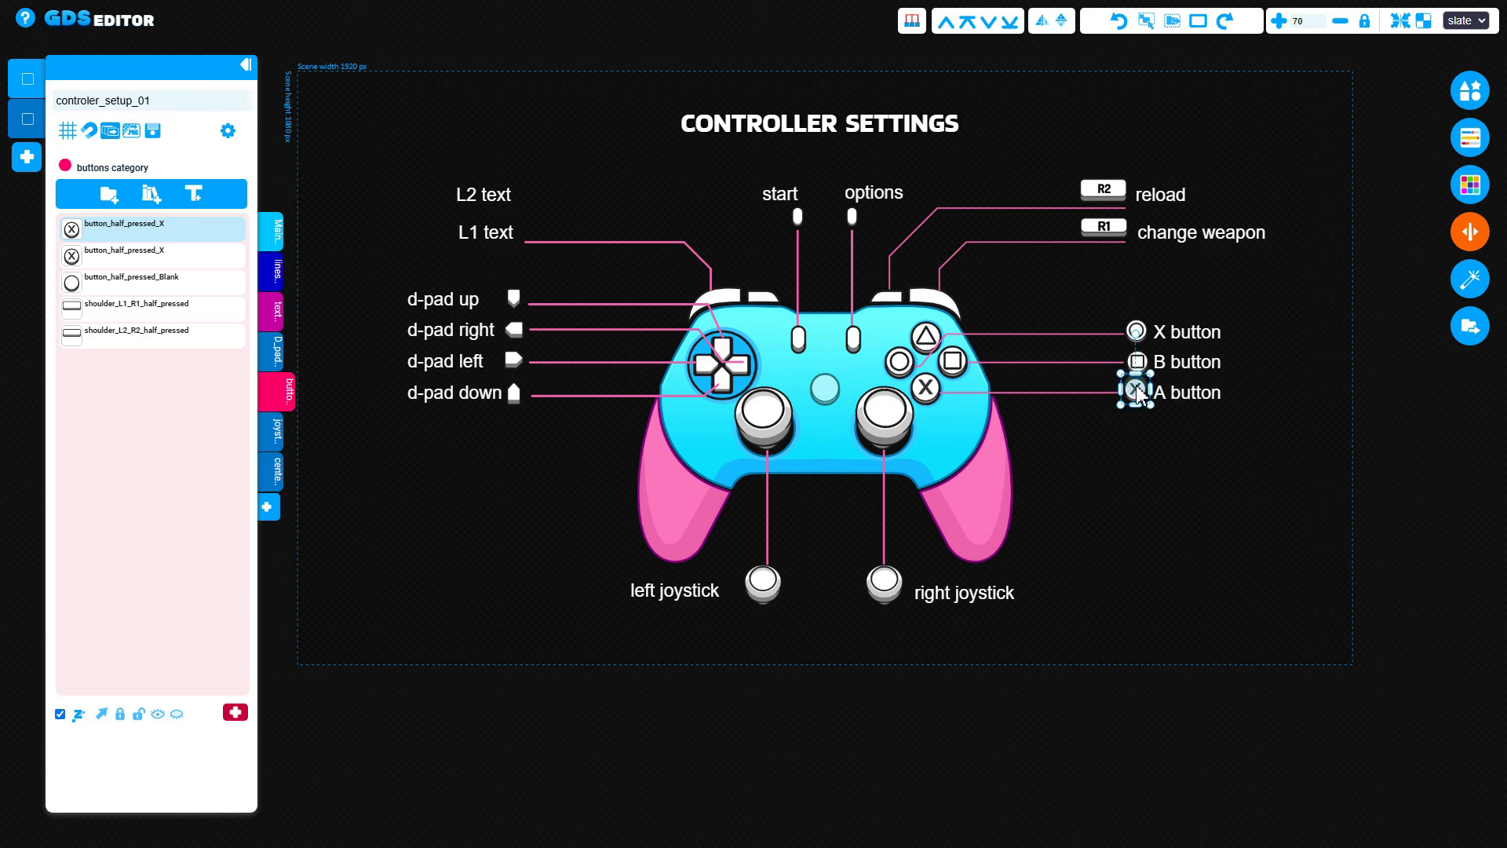
# - Align the circle, square and X callout icons with each other in a vertical column, and clear the selection
pyautogui.keyDown('shift'); pyautogui.click(1138, 362); pyautogui.keyUp('shift')
pyautogui.keyDown('shift'); pyautogui.click(1144, 334); pyautogui.keyUp('shift')
pyautogui.click(912, 20)
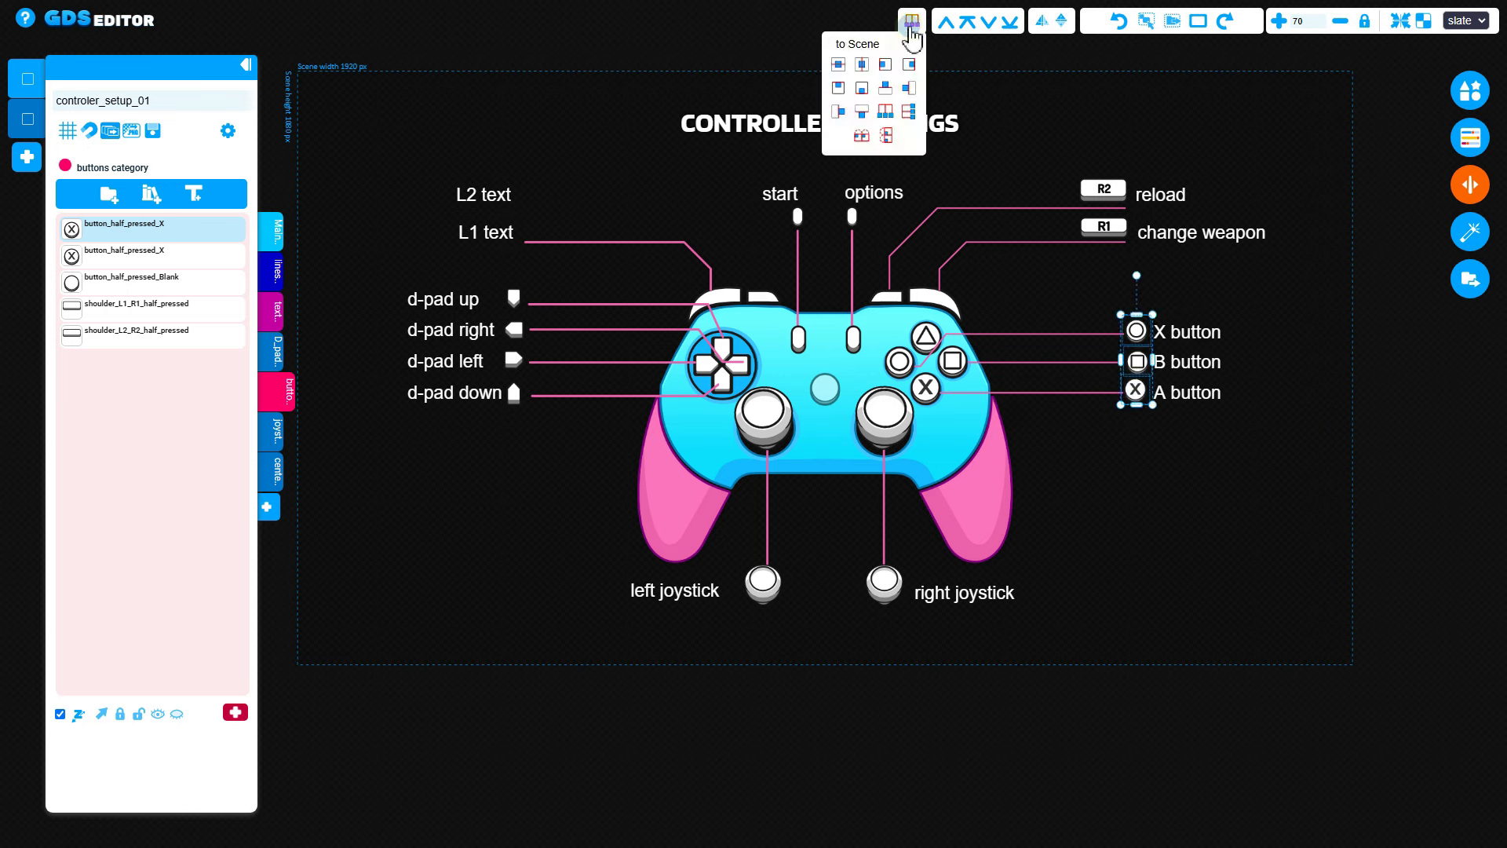
pyautogui.click(871, 44)
pyautogui.click(868, 82)
pyautogui.click(862, 65)
pyautogui.click(1133, 496)
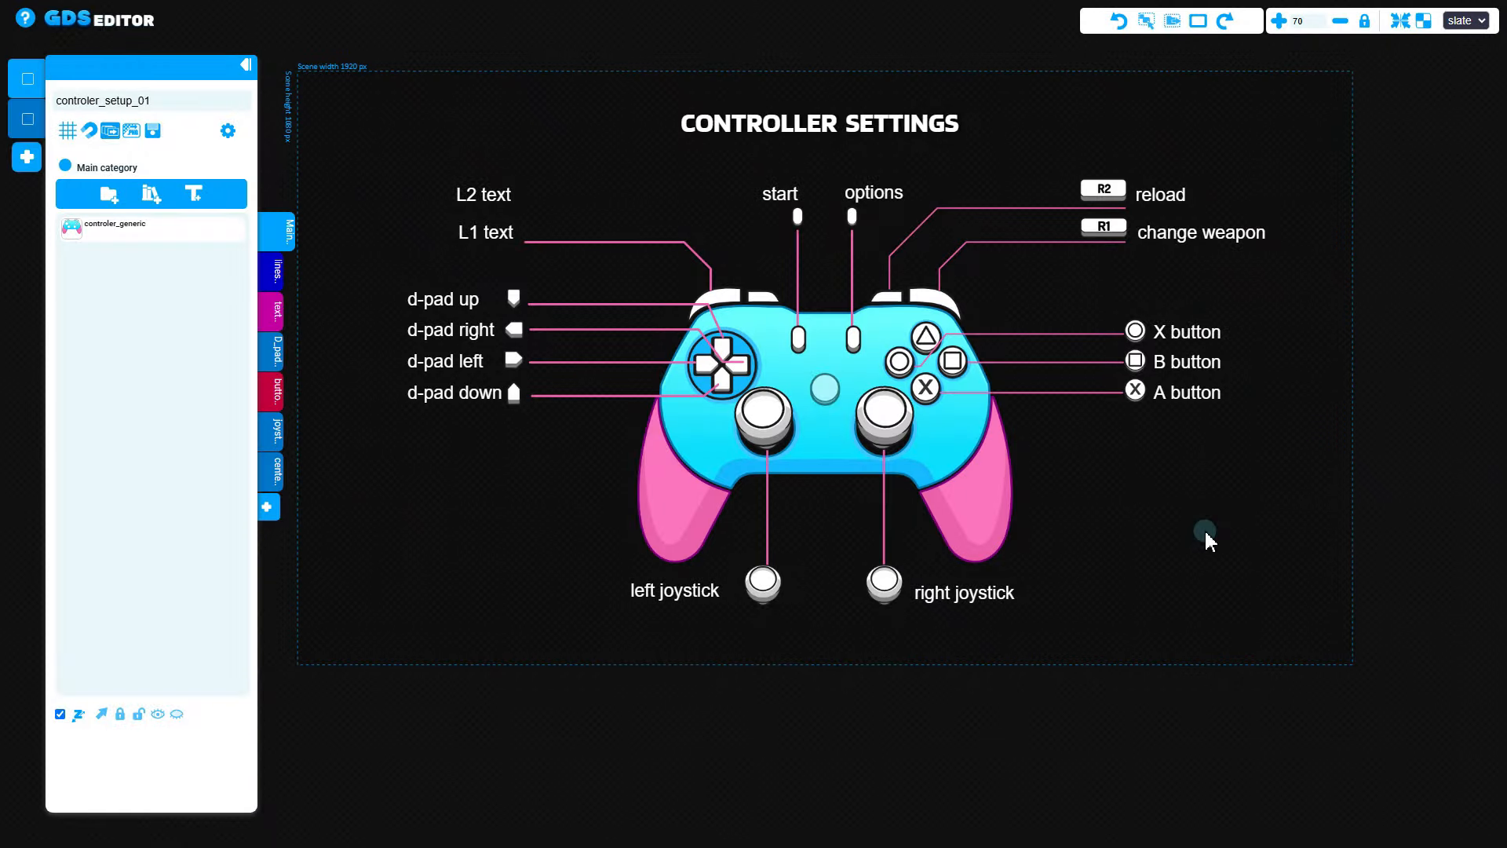
# - Set the controller body's master hue to 219
pyautogui.click(987, 455)
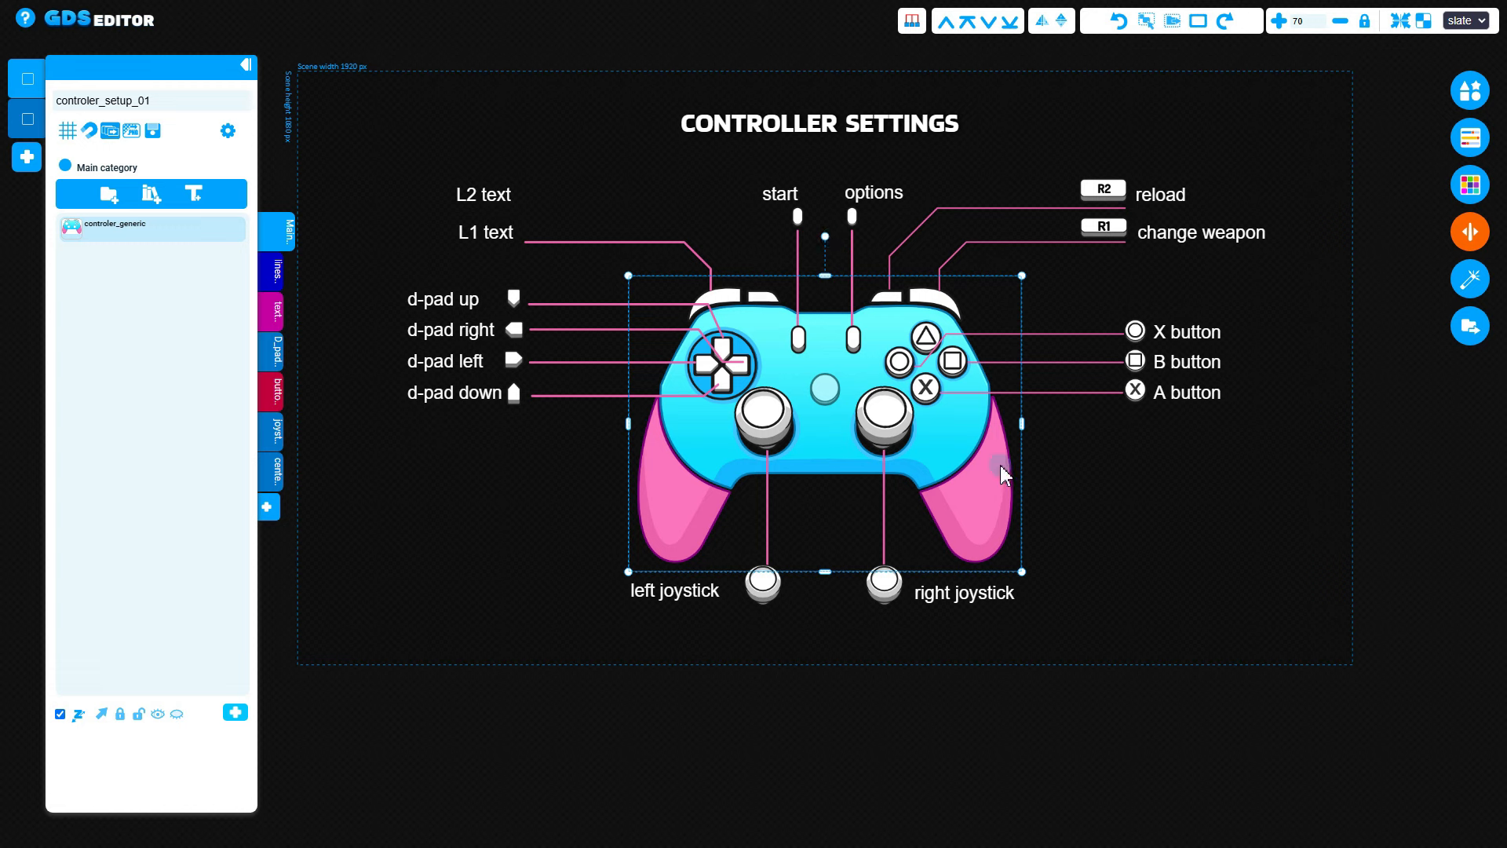
pyautogui.click(1468, 136)
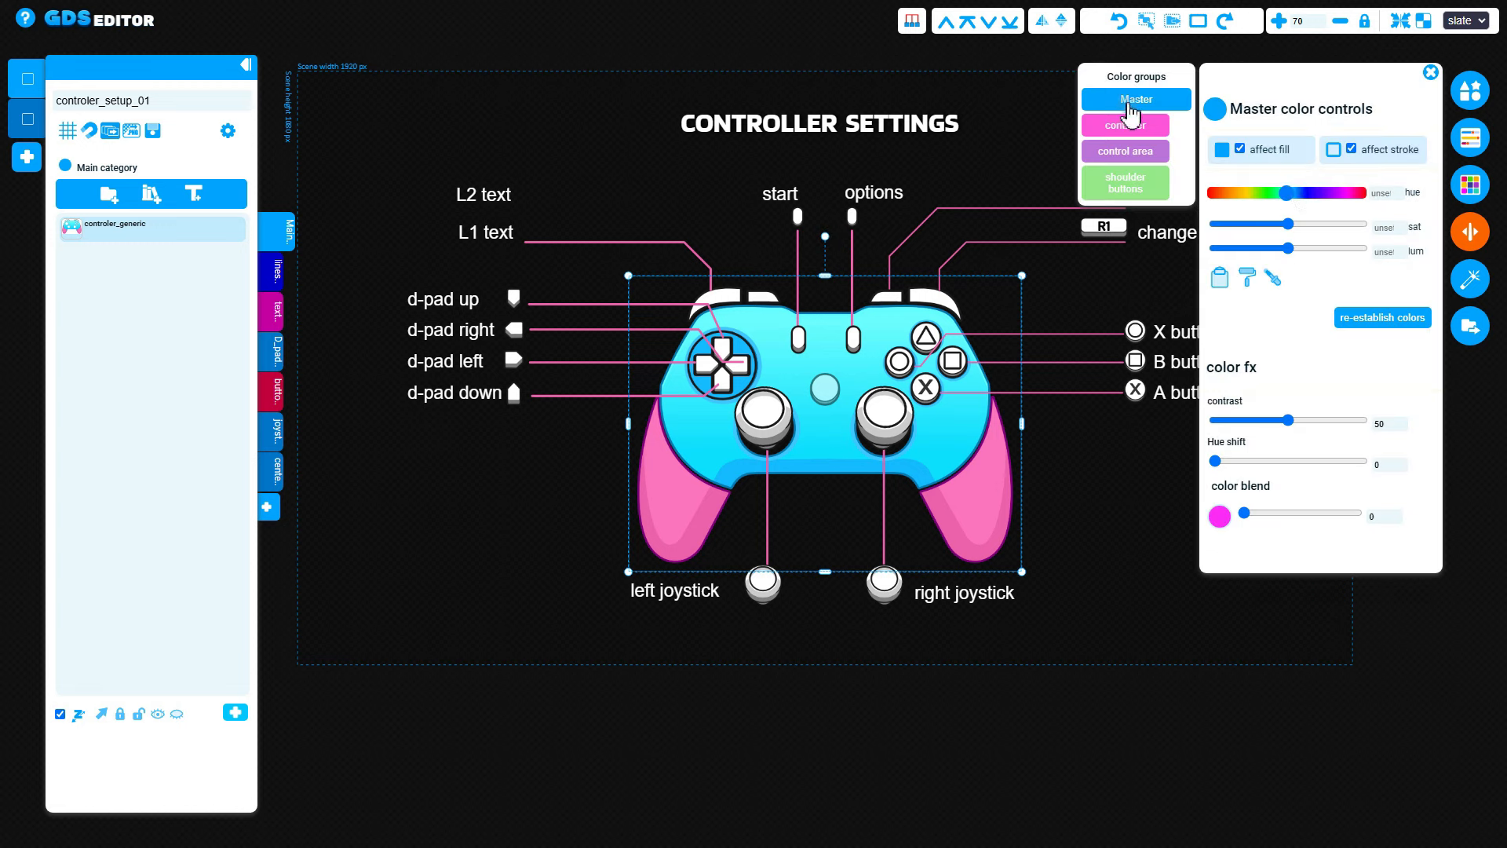
pyautogui.moveTo(1310, 203)
pyautogui.mouseDown()
pyautogui.moveTo(1232, 203)
pyautogui.moveTo(1305, 211)
pyautogui.mouseUp()
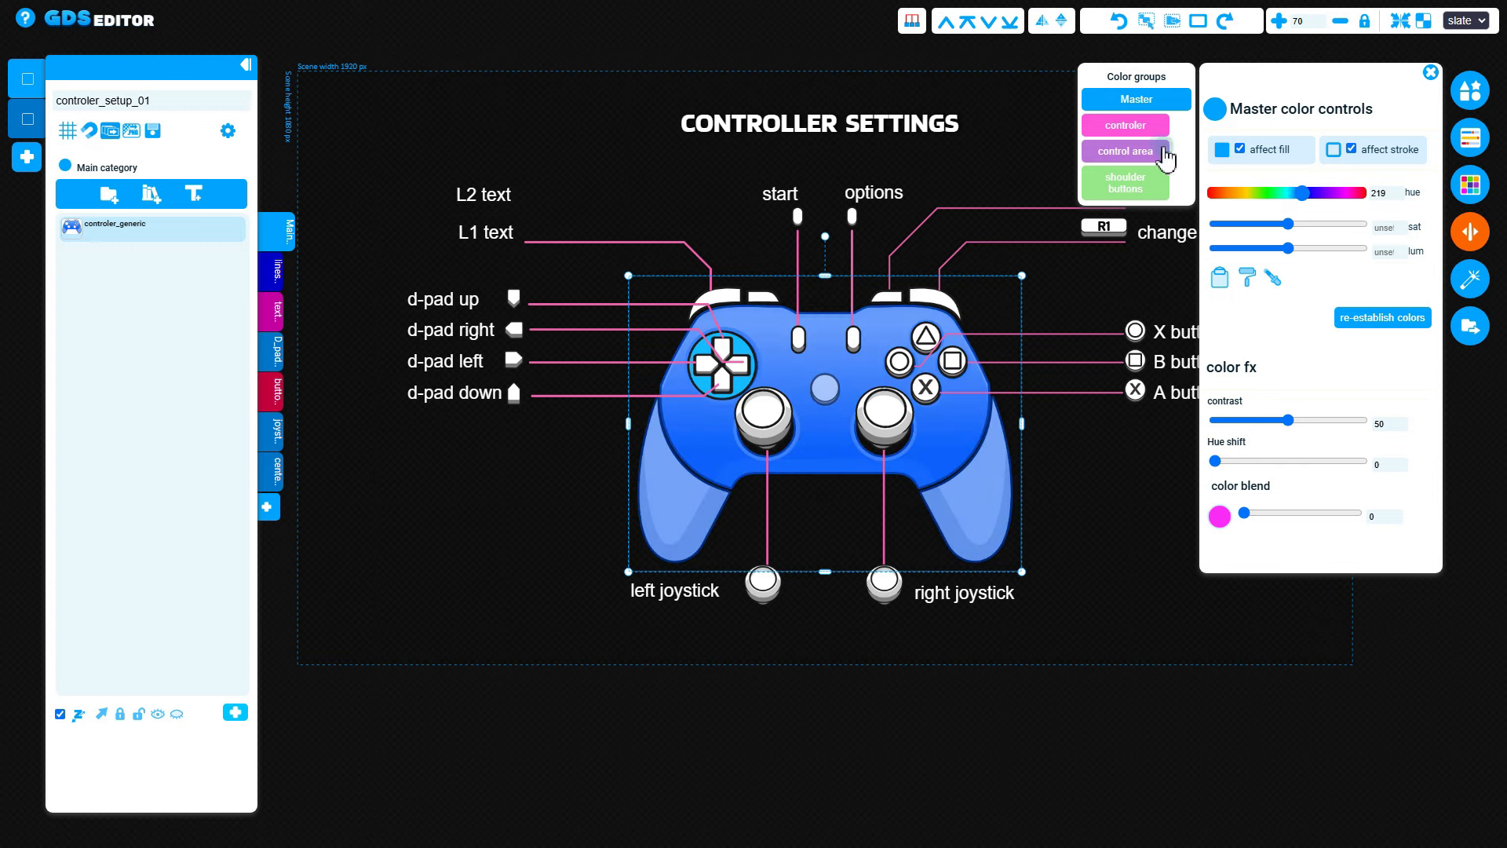
# - Recolor the controler color group green and set the control area group's hue to 229
pyautogui.click(1146, 127)
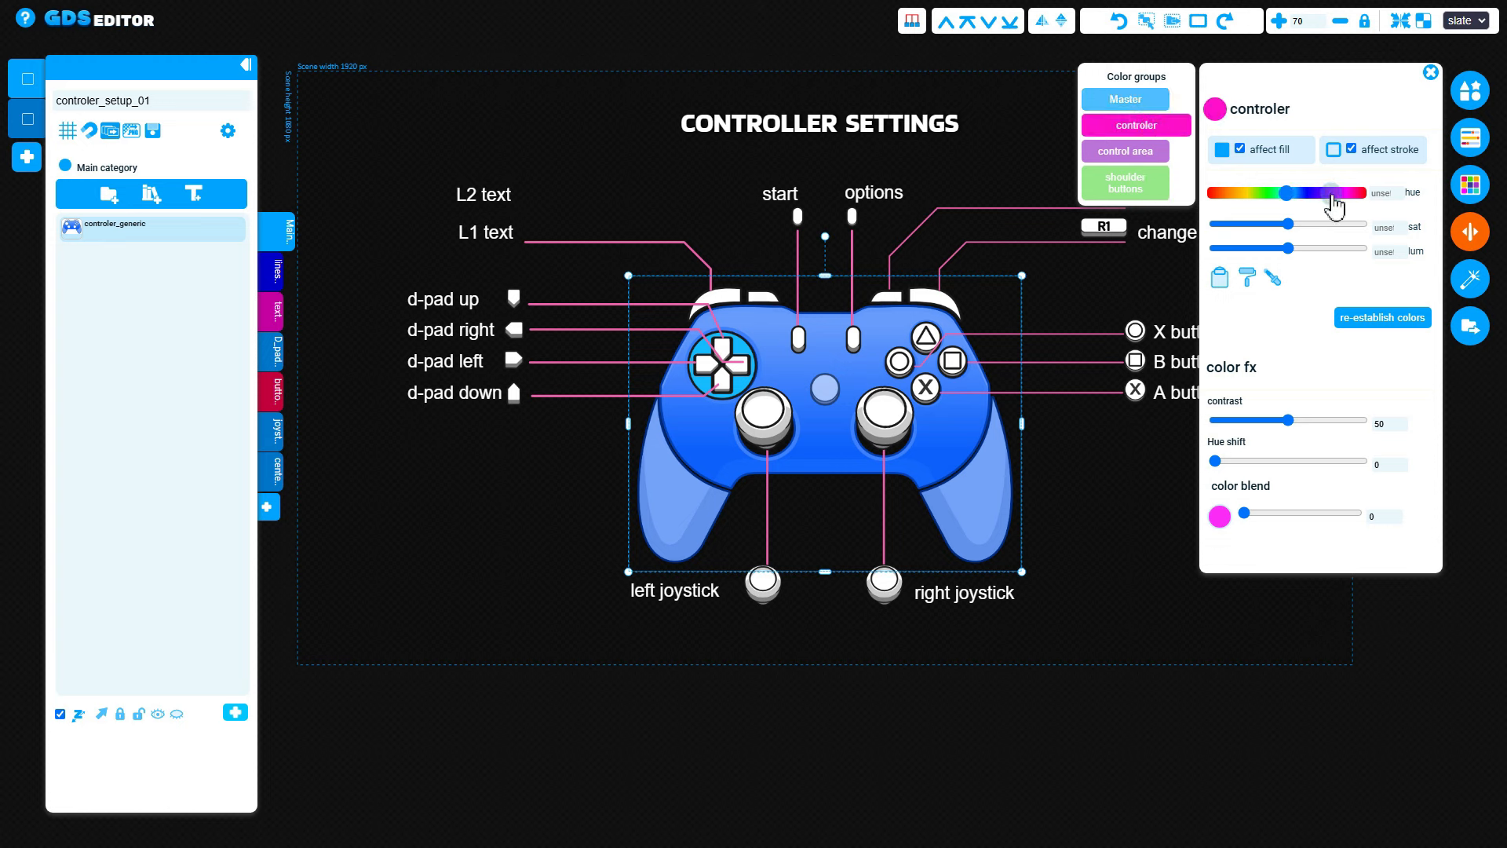
pyautogui.moveTo(1291, 203)
pyautogui.mouseDown()
pyautogui.moveTo(1256, 196)
pyautogui.moveTo(1307, 196)
pyautogui.mouseUp()
pyautogui.click(1137, 151)
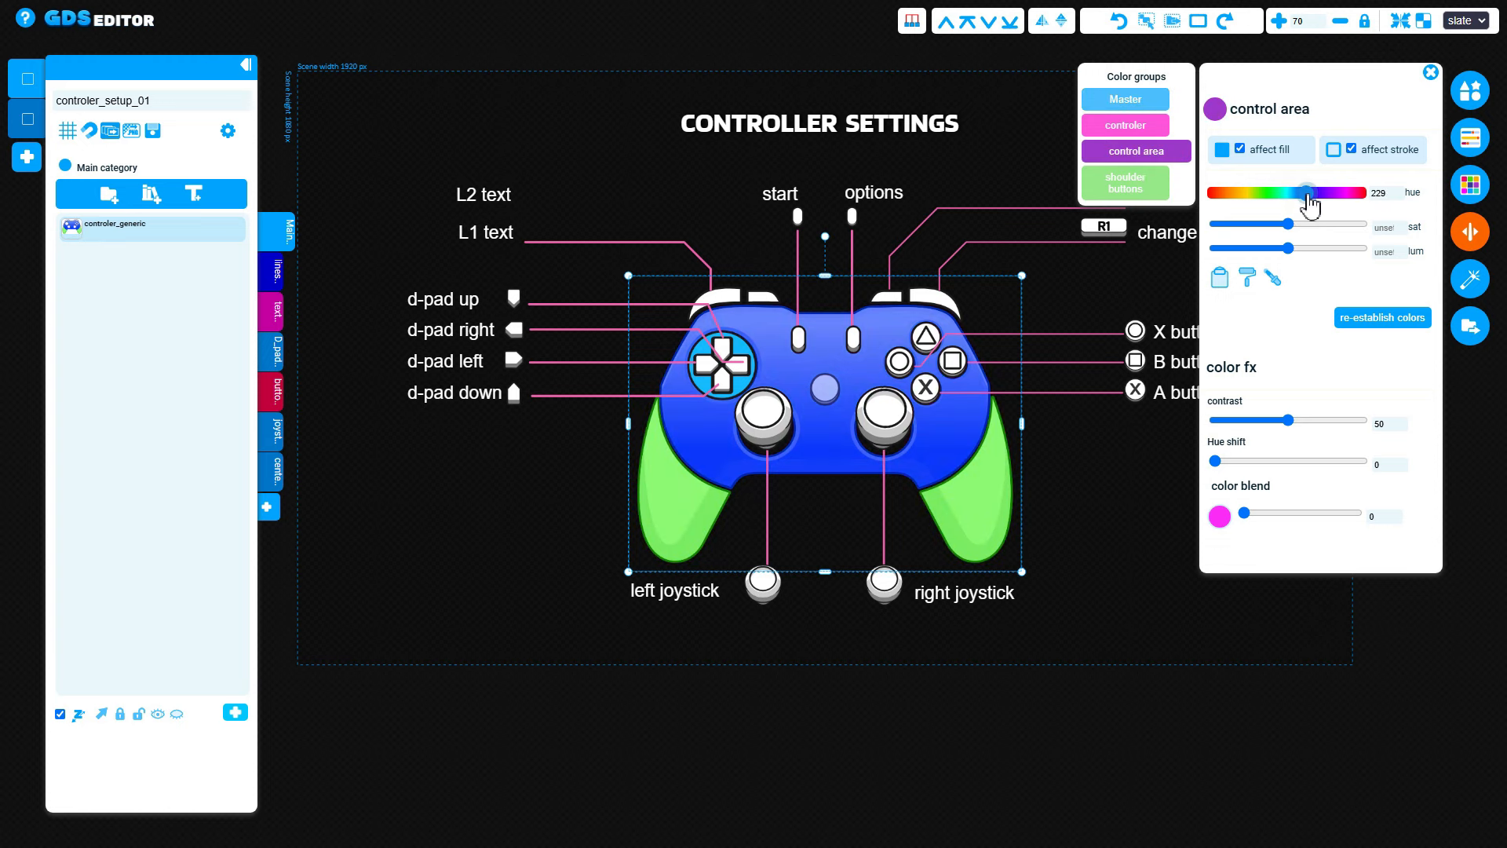
# - Set the luminance of the shoulder buttons color group to 0.6
pyautogui.click(1136, 188)
pyautogui.moveTo(1288, 248)
pyautogui.mouseDown()
pyautogui.moveTo(1255, 248)
pyautogui.moveTo(1302, 248)
pyautogui.mouseUp()
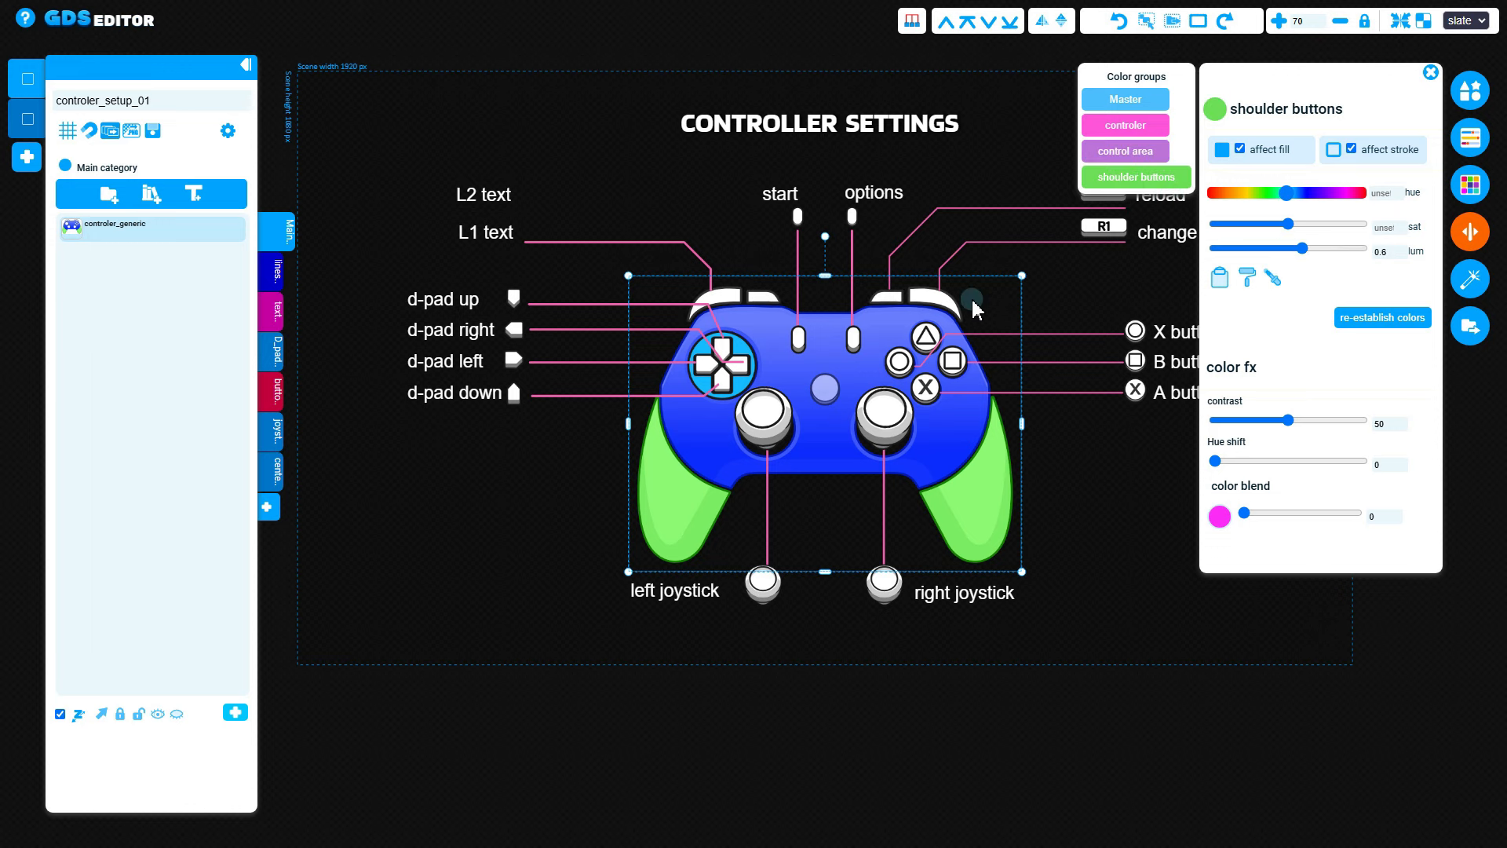
pyautogui.scroll(1, 973, 307)
pyautogui.scroll(3, 934, 319)
pyautogui.scroll(-4, 935, 317)
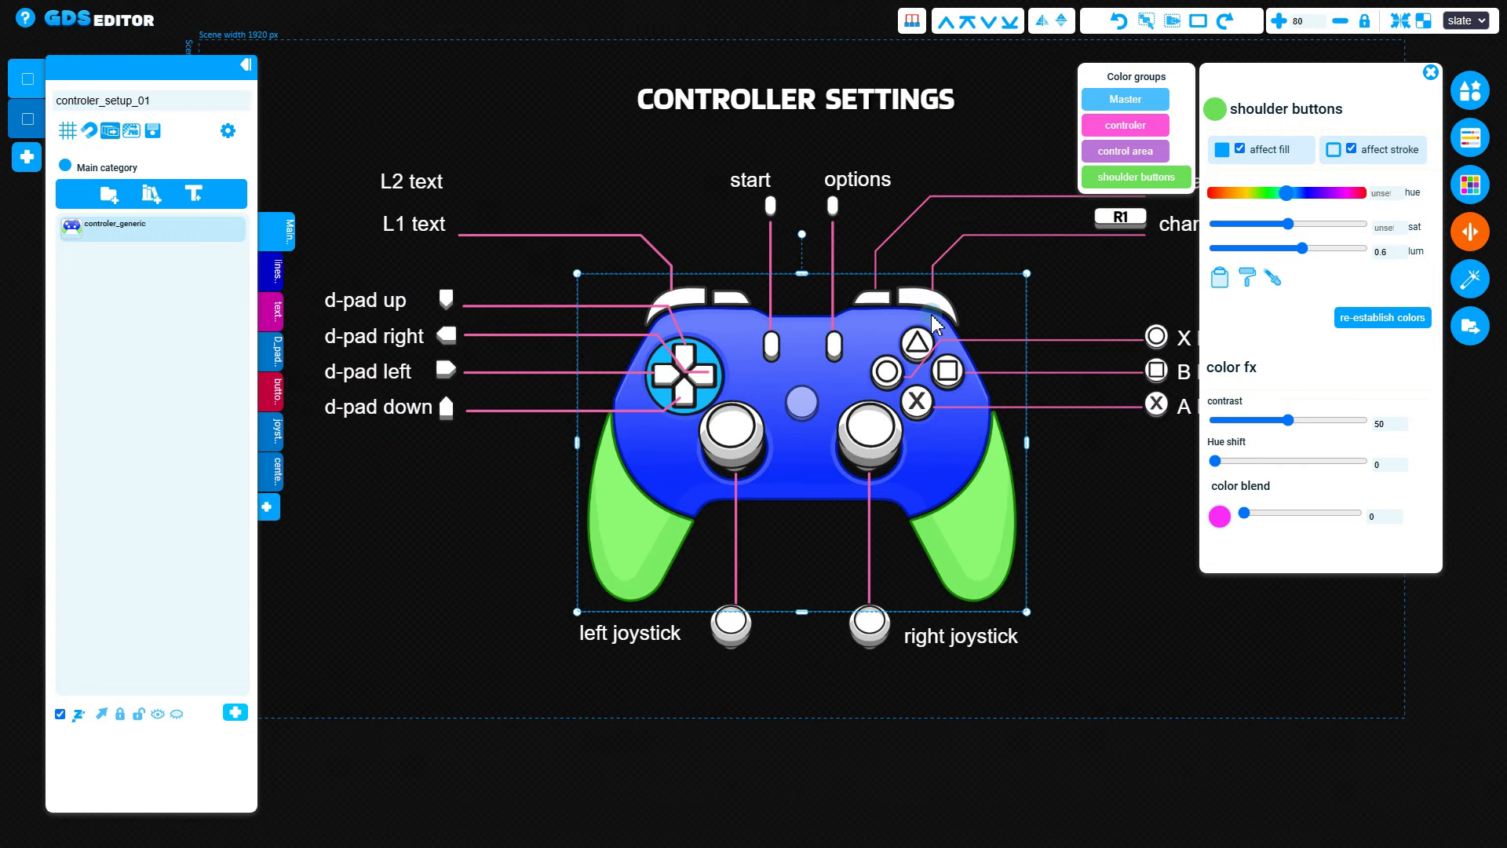
# - Set the shoulder buttons color group's luminance to 0.56 and its hue to 213
pyautogui.moveTo(1310, 251); pyautogui.dragTo(1304, 251)
pyautogui.click(1268, 193)
pyautogui.moveTo(1261, 198); pyautogui.dragTo(1301, 196)
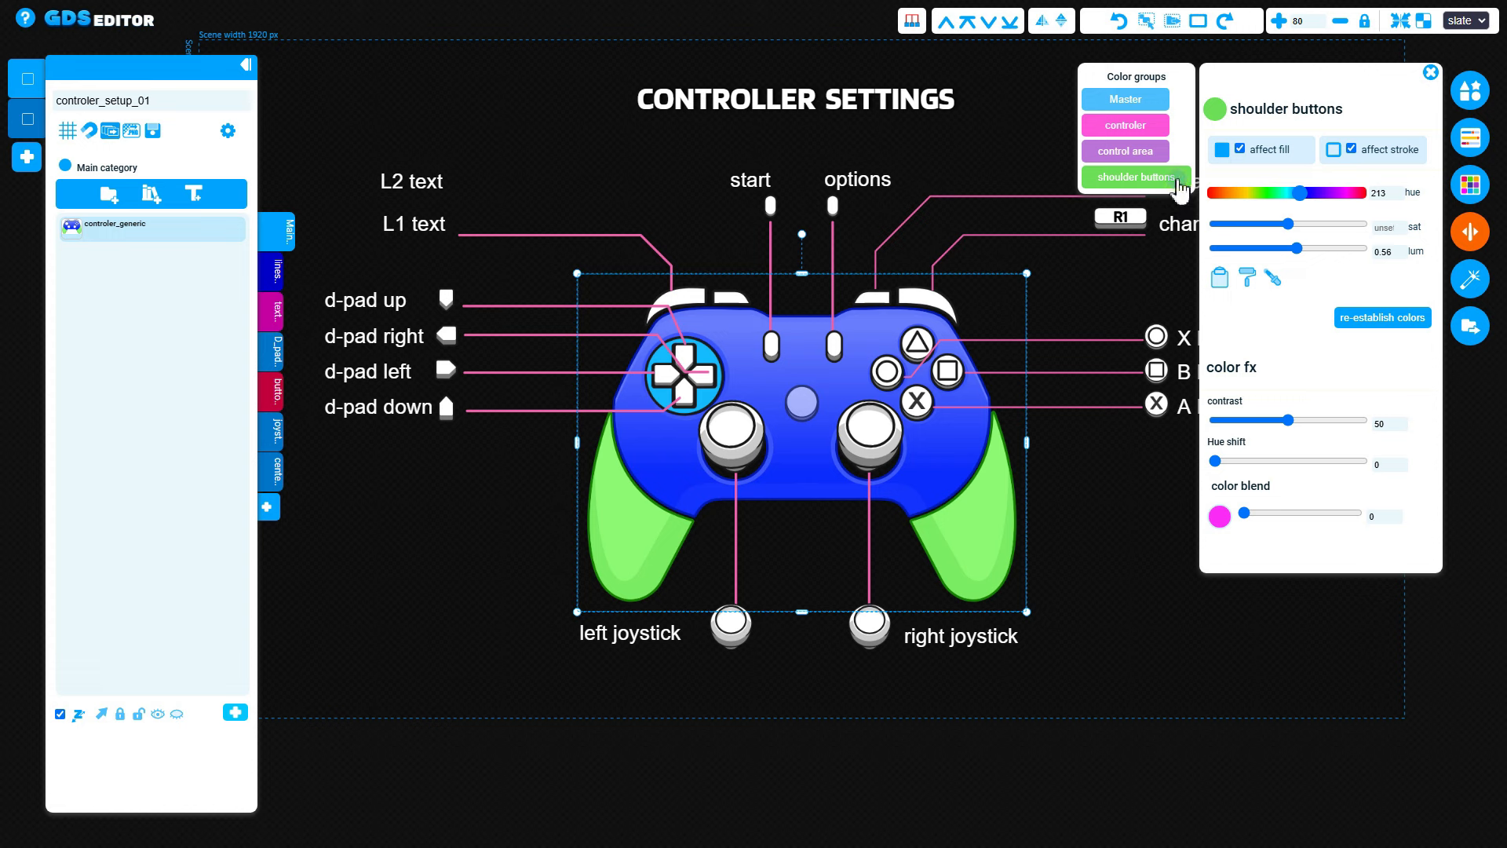
# - Blend the shoulder buttons color group with red #ff2e47 at 94, applying it to the fill but not the stroke
pyautogui.click(1220, 518)
pyautogui.moveTo(1015, 128); pyautogui.dragTo(1016, 112)
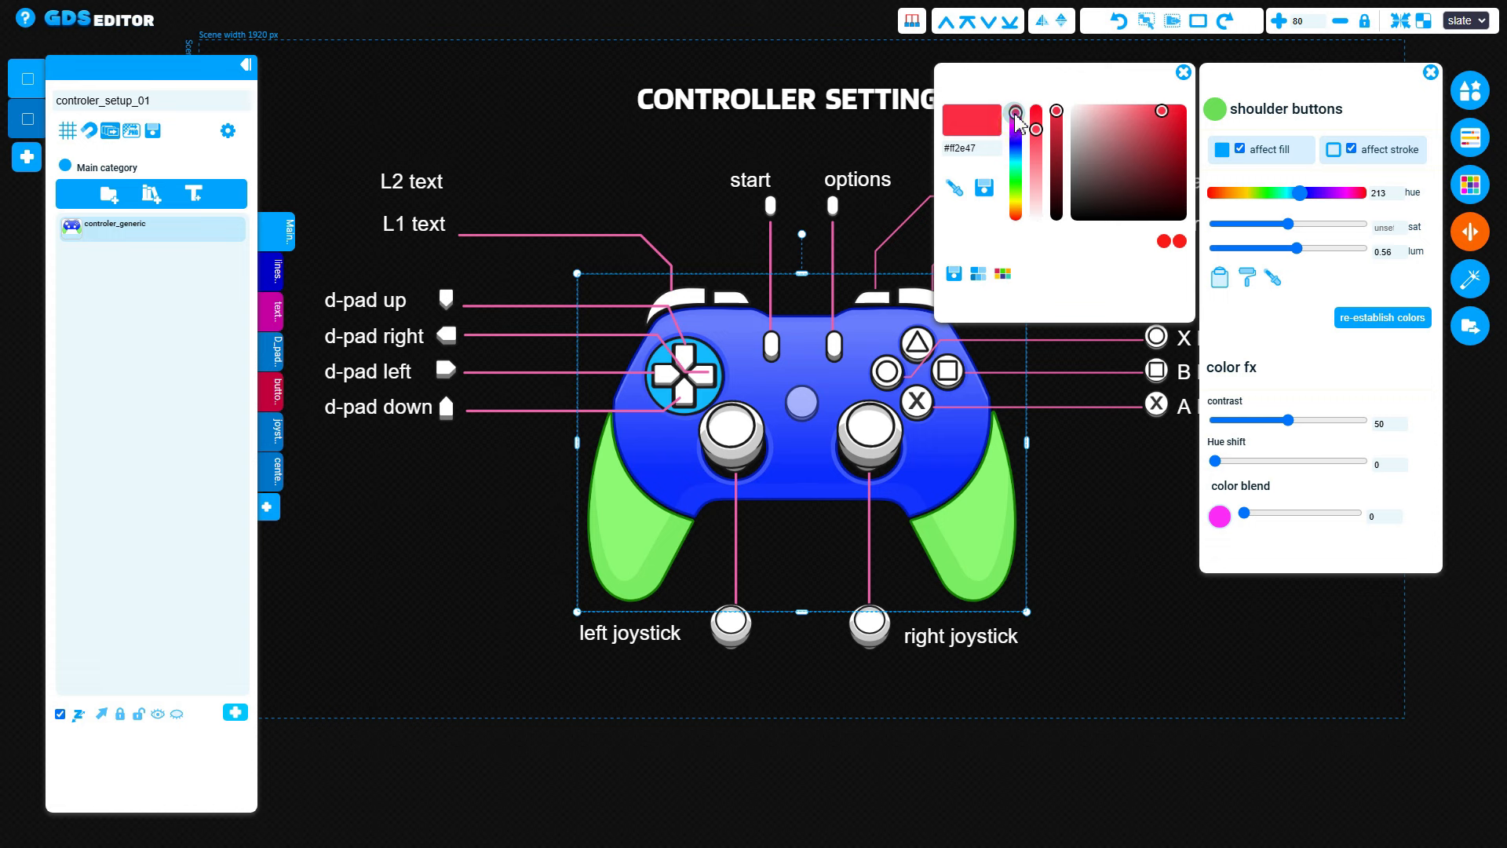
pyautogui.moveTo(1244, 513)
pyautogui.mouseDown()
pyautogui.moveTo(1332, 518)
pyautogui.moveTo(1242, 515)
pyautogui.mouseUp()
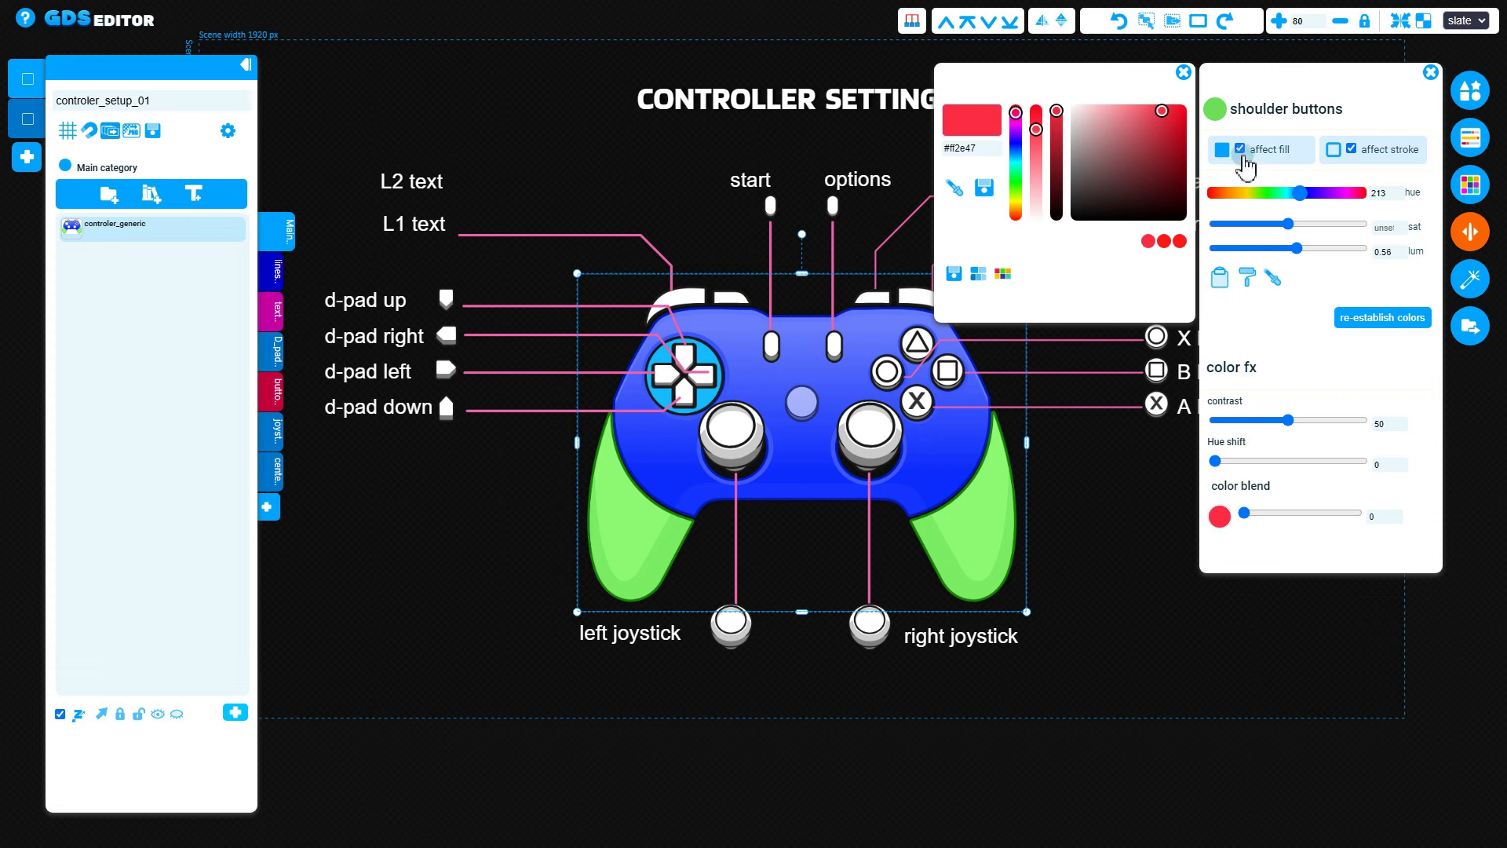
pyautogui.click(1380, 155)
pyautogui.moveTo(1250, 517); pyautogui.dragTo(1352, 521)
# - Sample the controller grip's green as the shoulder buttons' blend color, set the blend to 100, and clear the selection
pyautogui.click(958, 191)
pyautogui.click(992, 520)
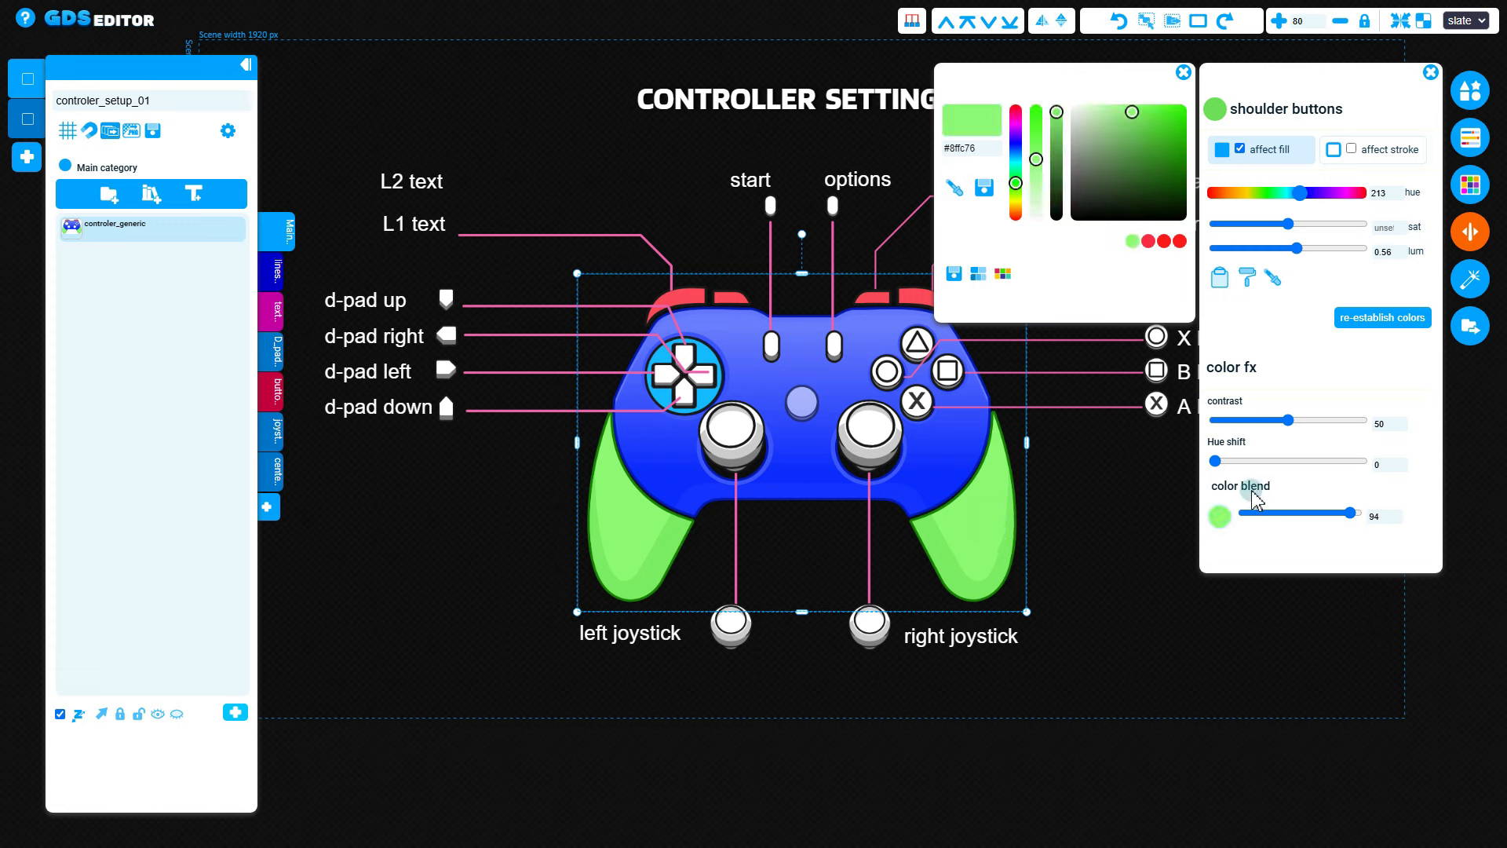
pyautogui.moveTo(1349, 518); pyautogui.dragTo(1370, 518)
pyautogui.click(1183, 72)
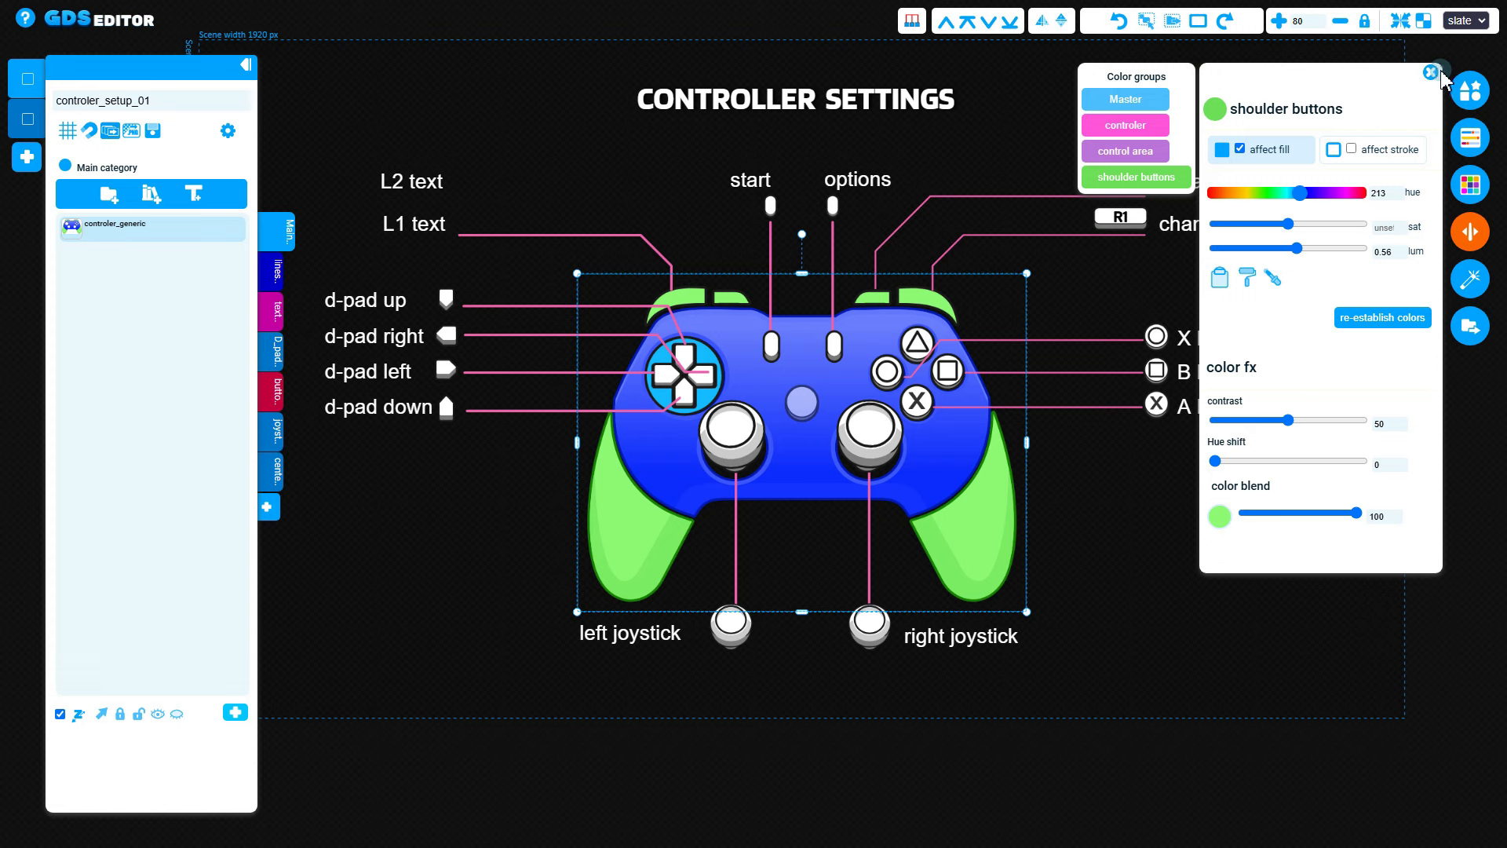
pyautogui.click(1430, 72)
pyautogui.click(1343, 288)
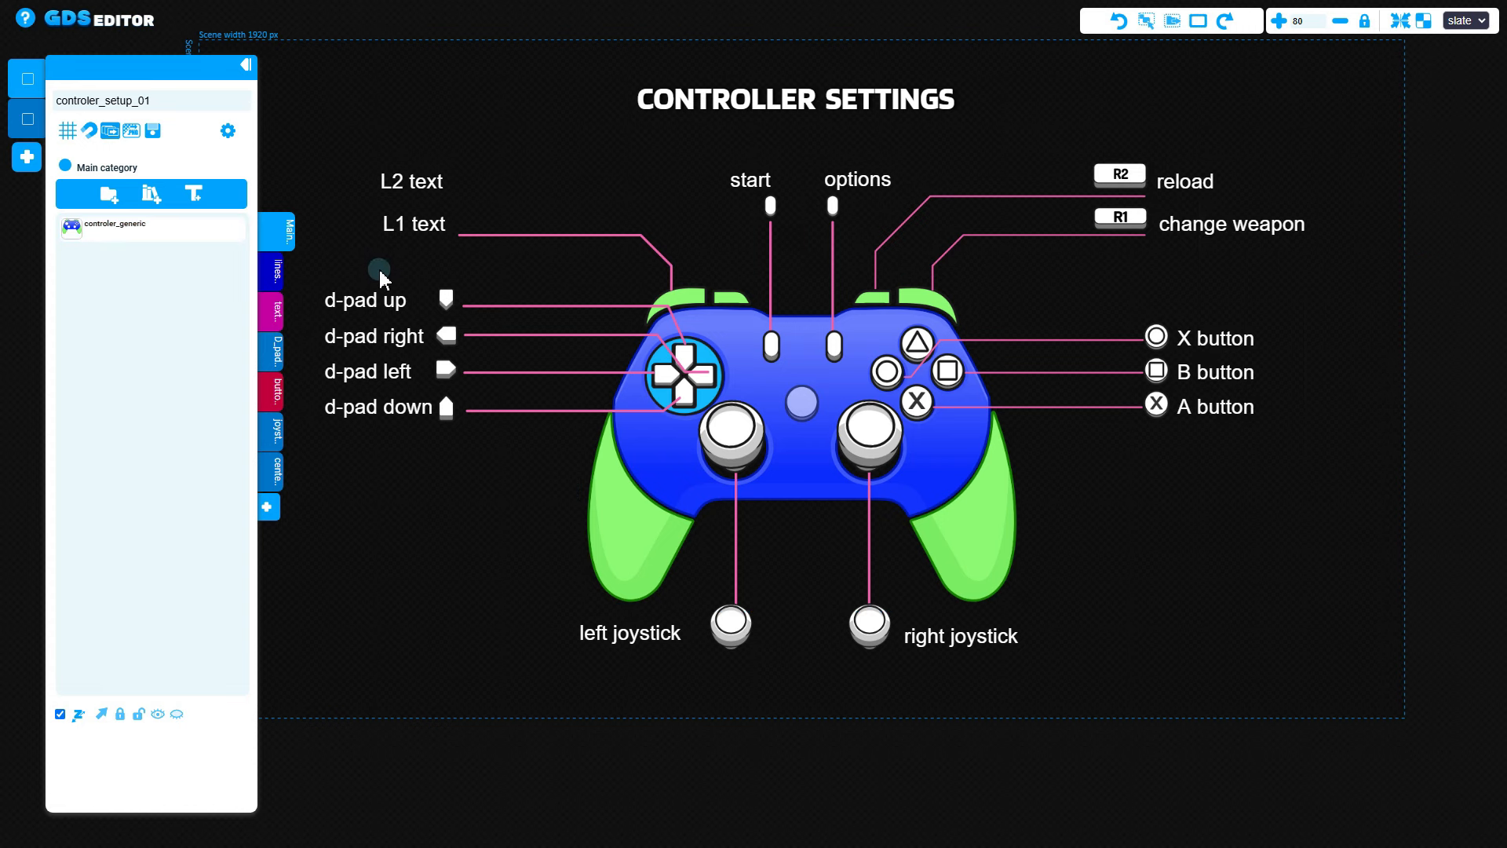
# - Select all objects in the lines category and turn them white with master hue 146 and luminance 1
pyautogui.click(277, 270)
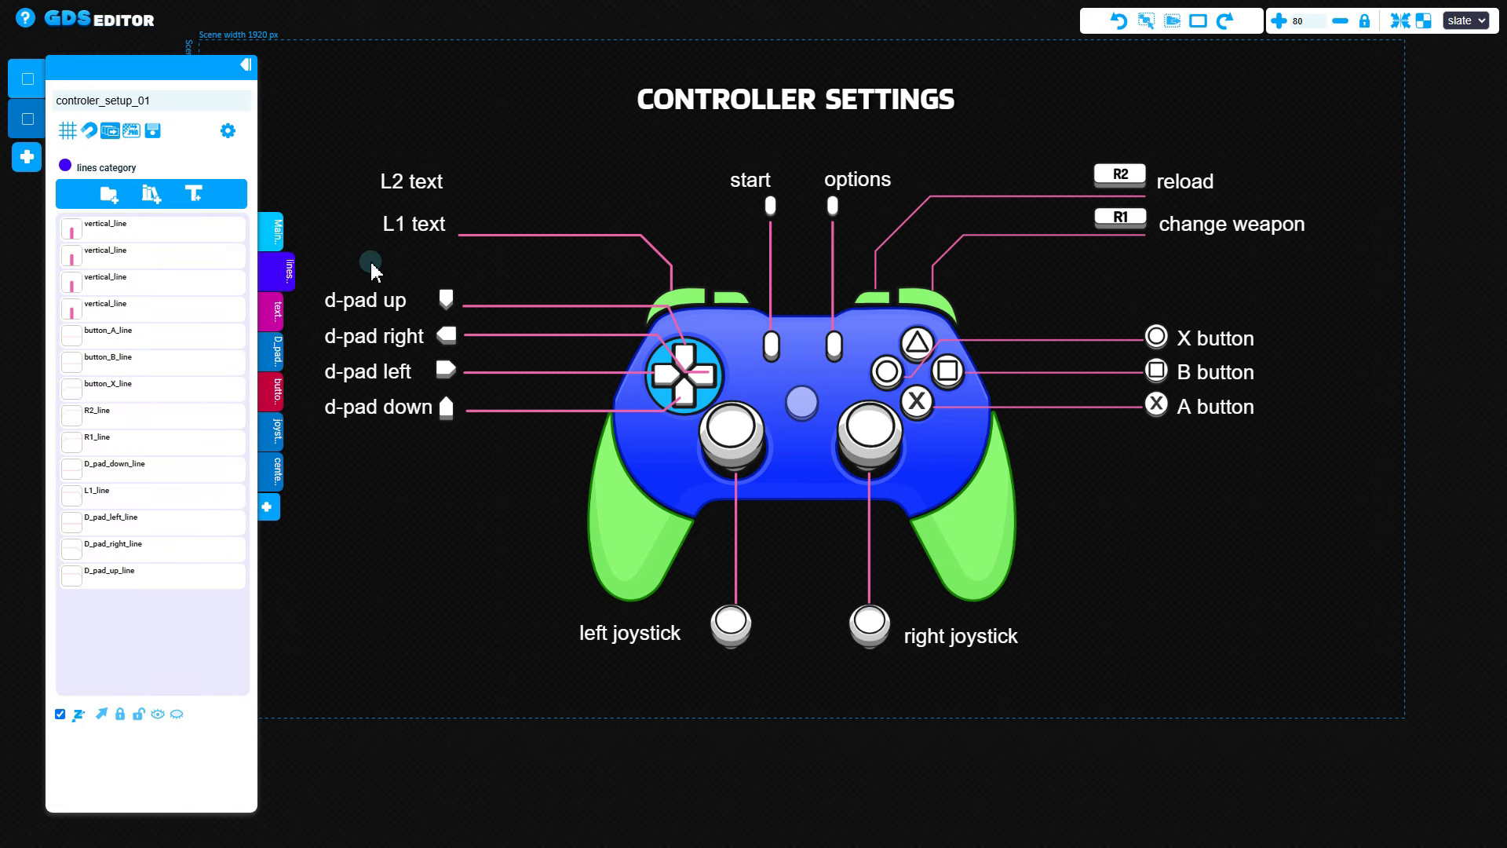
pyautogui.click(101, 710)
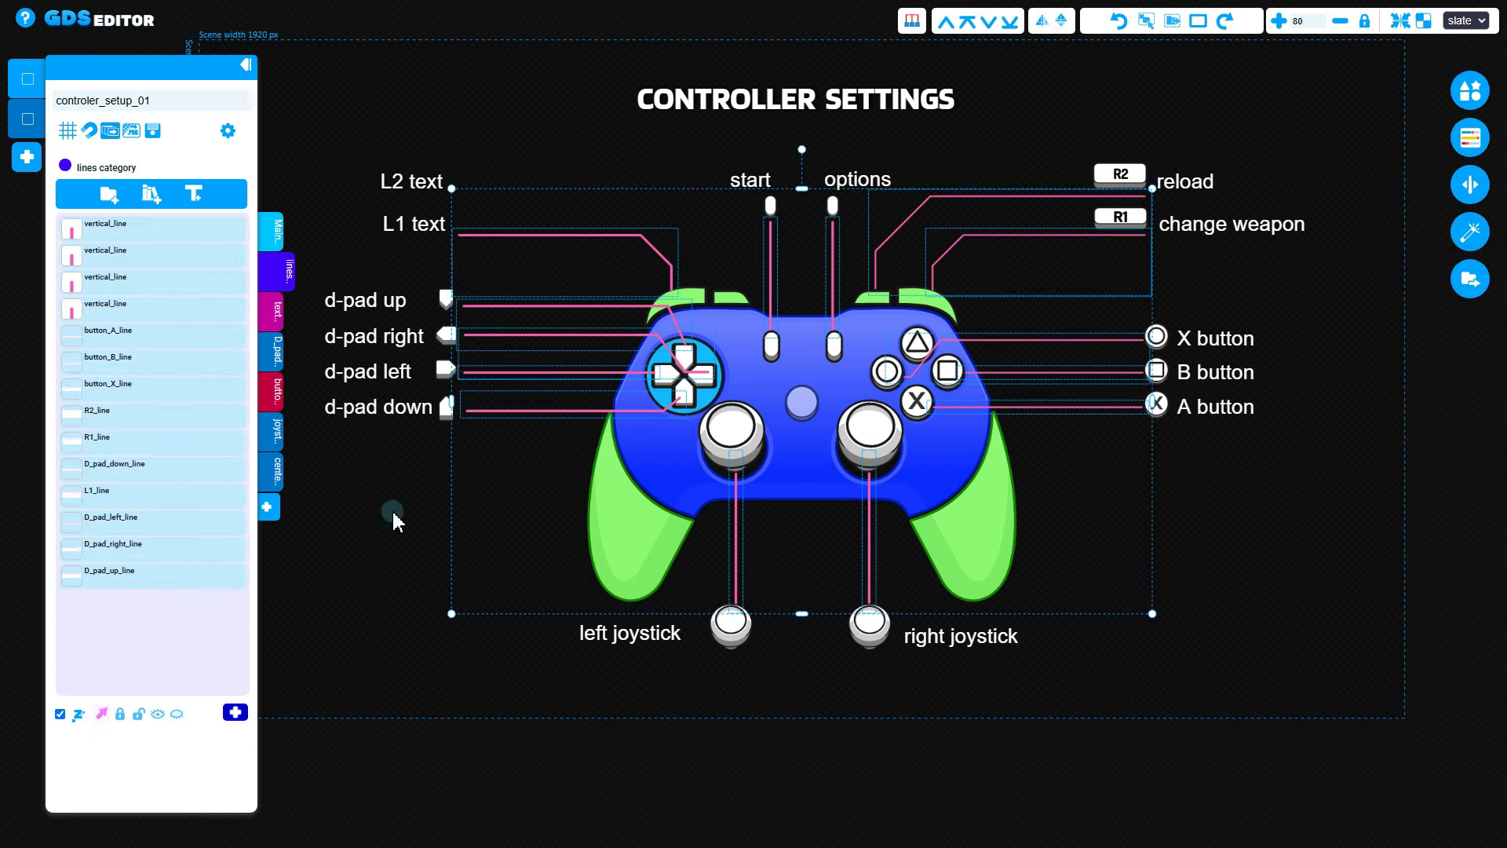
pyautogui.click(1470, 140)
pyautogui.moveTo(1293, 206)
pyautogui.mouseDown()
pyautogui.moveTo(1349, 202)
pyautogui.moveTo(1257, 202)
pyautogui.moveTo(1366, 267)
pyautogui.mouseUp()
pyautogui.click(1351, 150)
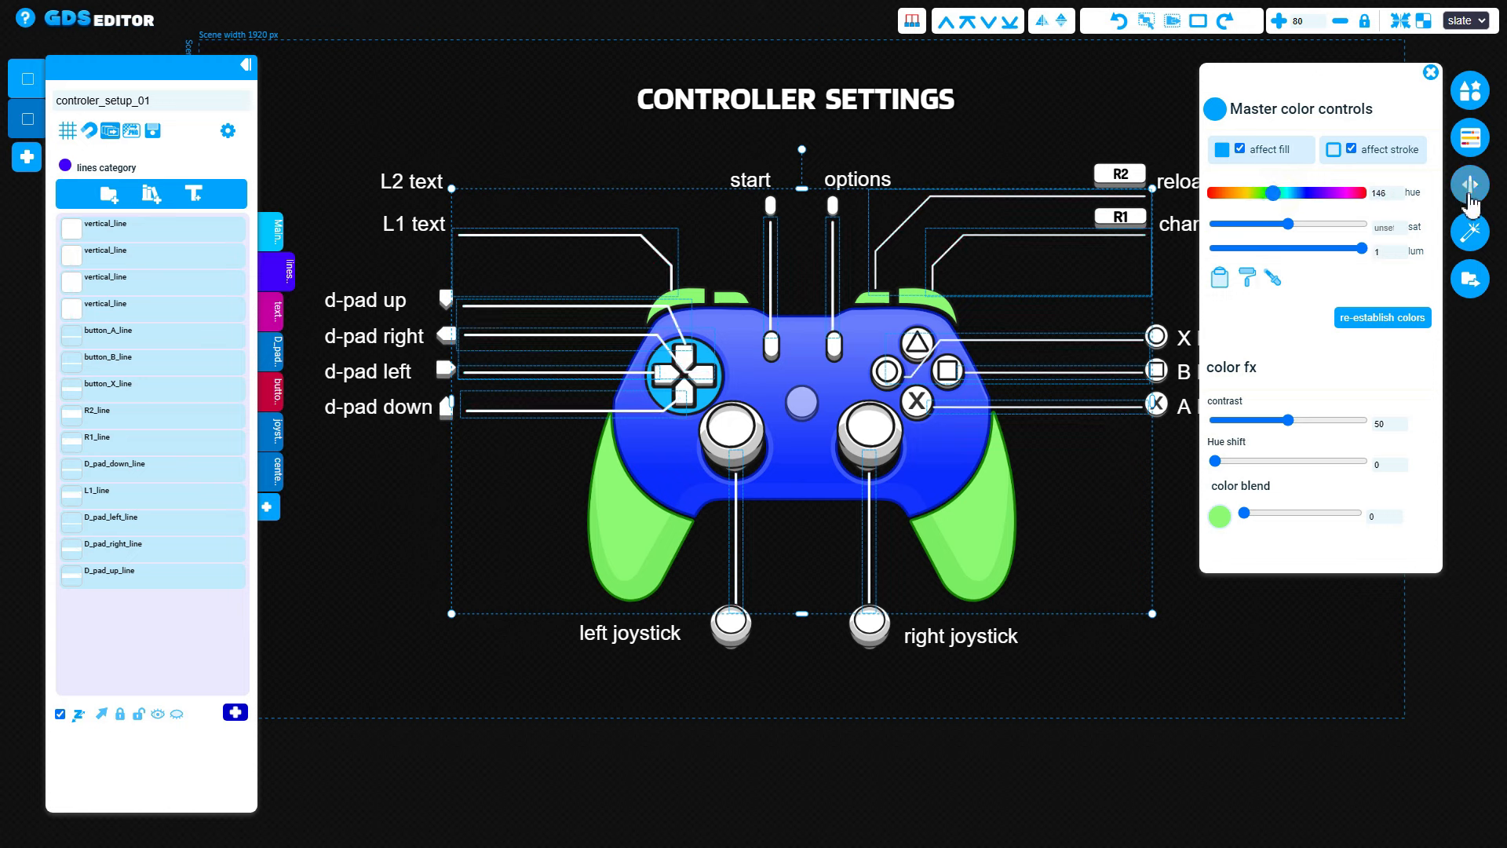
# - Set the outline weight of all selected callout lines to 80 and clear the selection
pyautogui.click(1468, 196)
pyautogui.moveTo(1295, 154); pyautogui.dragTo(1286, 154)
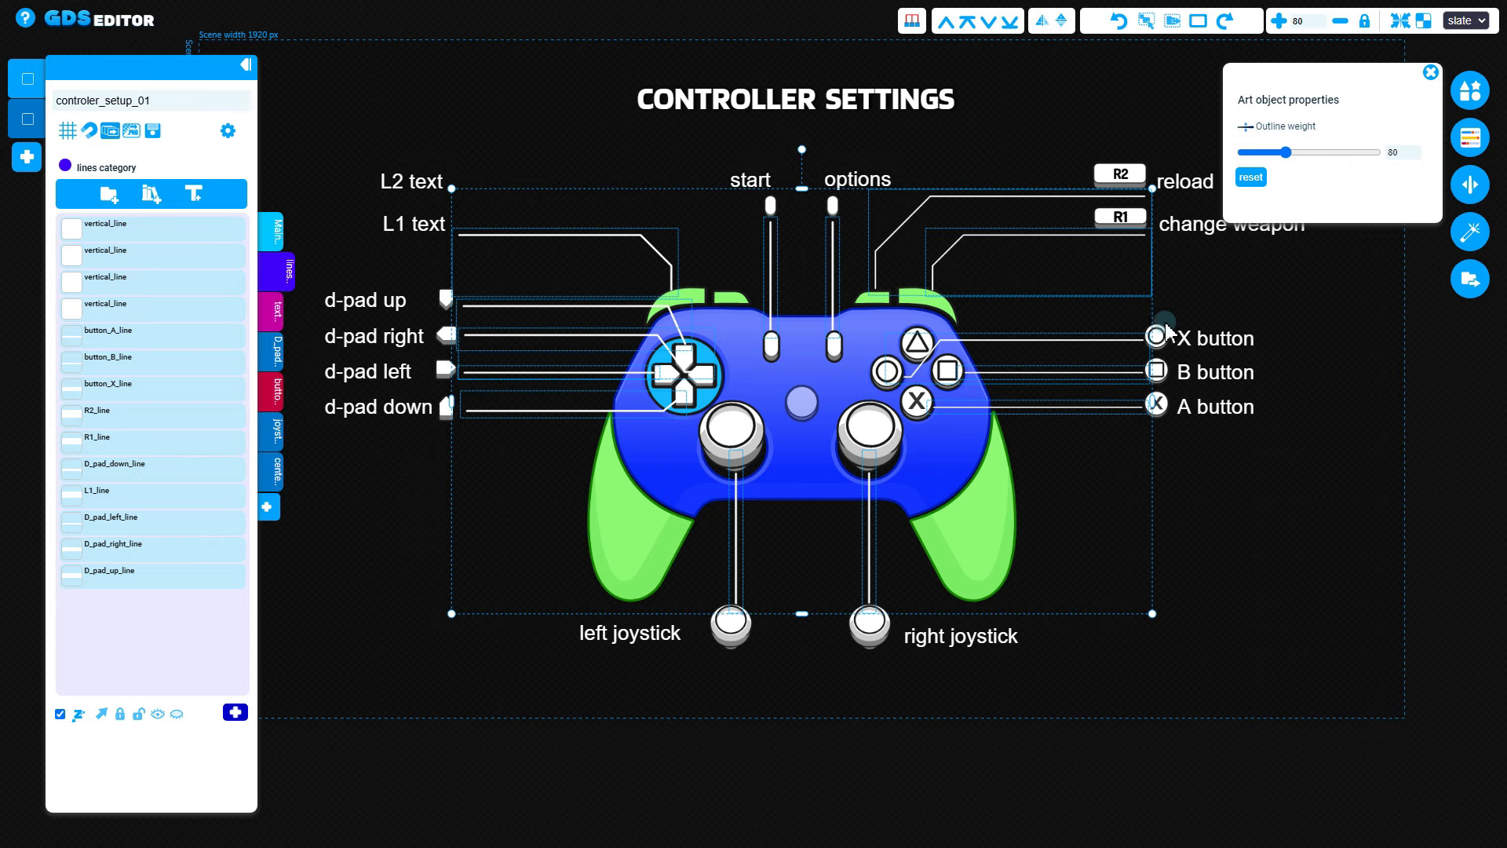
pyautogui.click(1336, 488)
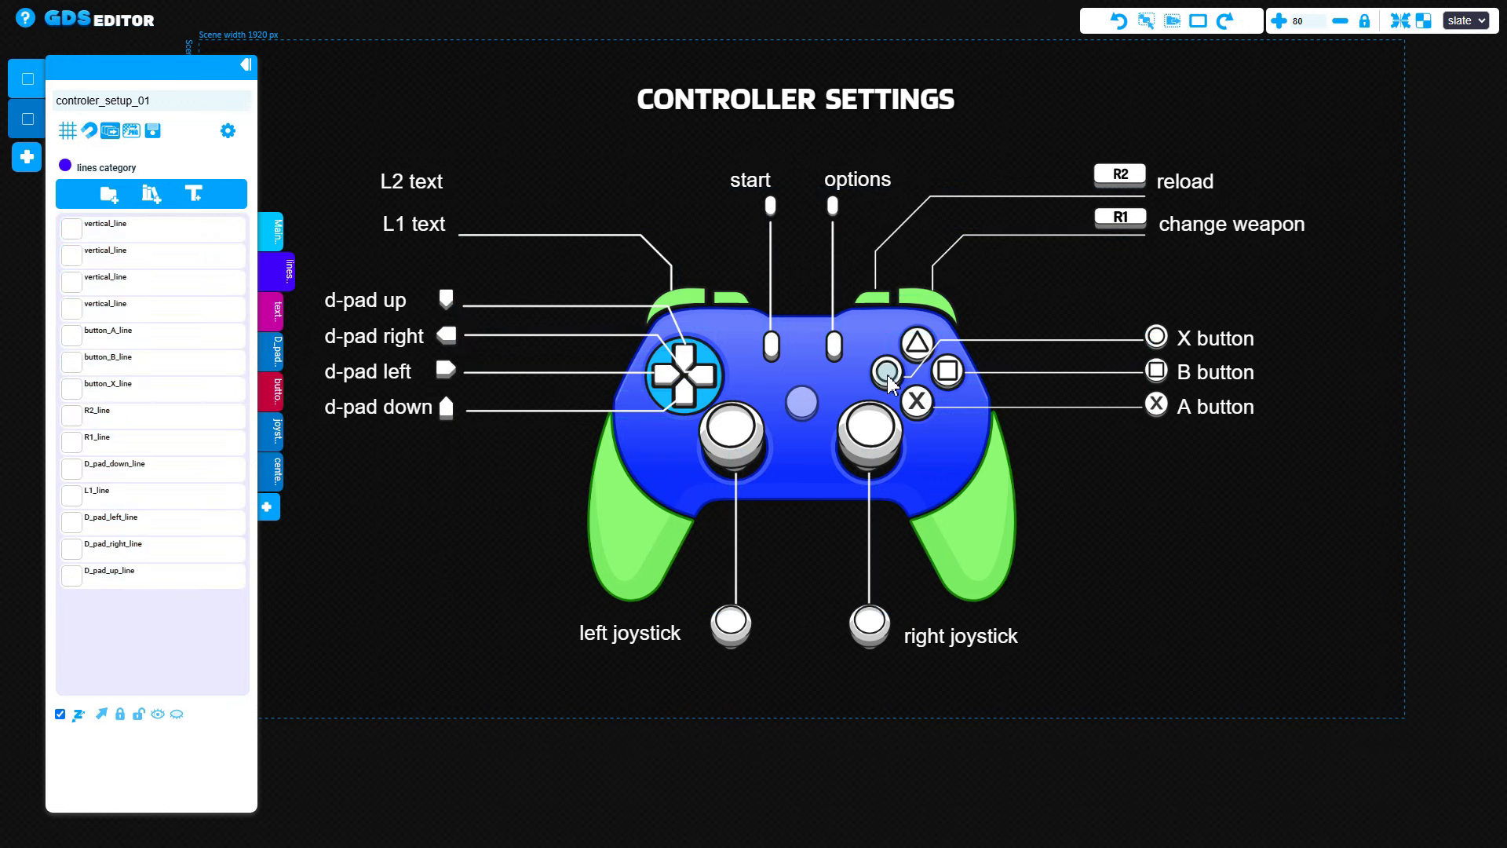
# - Blend the controller's square button with green at 90, excluding its stroke, and open its marker color group
pyautogui.scroll(3, 892, 376)
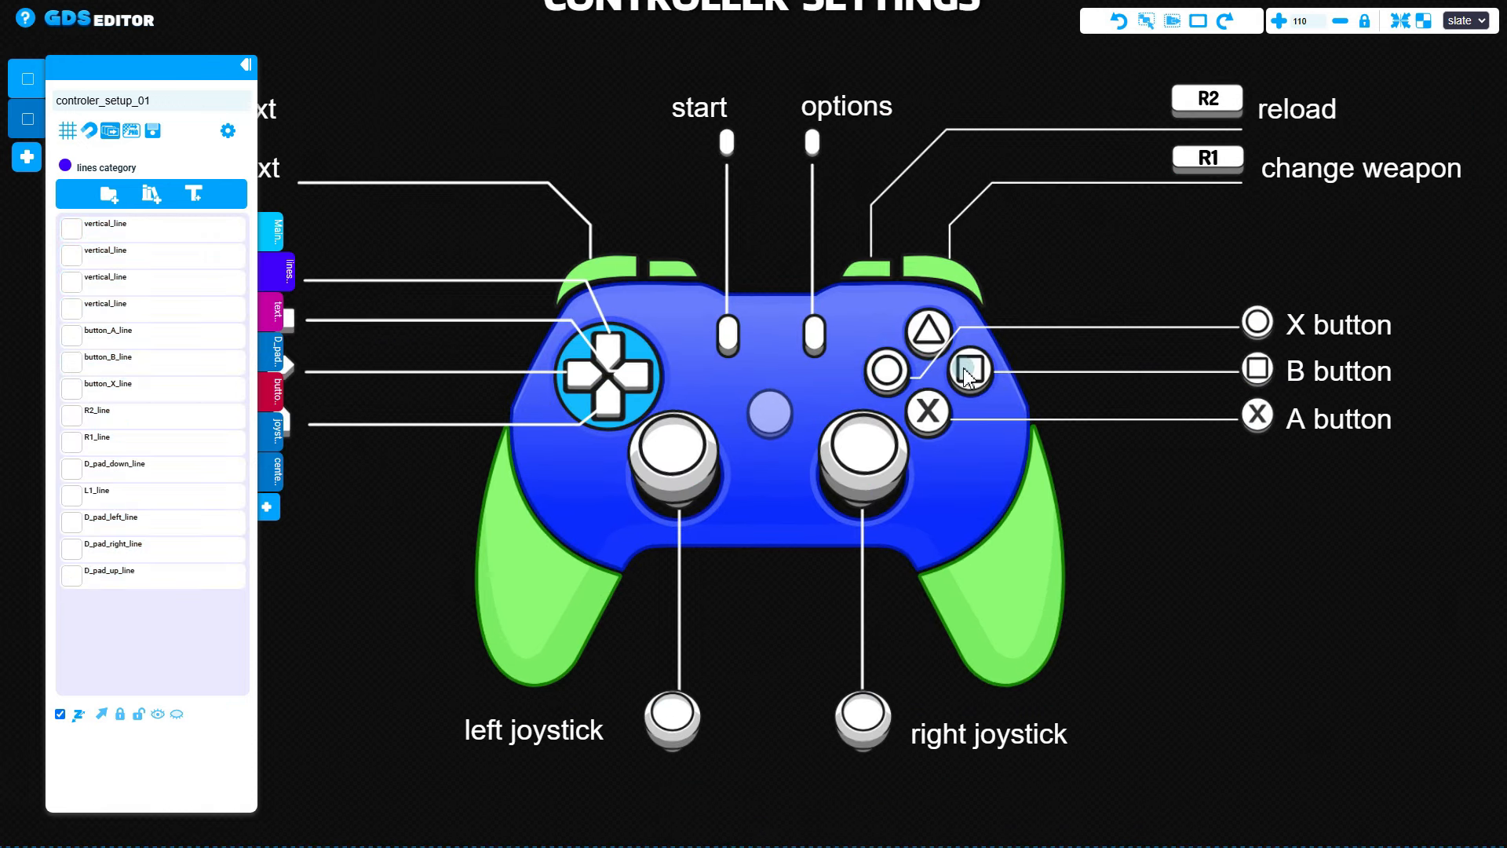
pyautogui.click(973, 376)
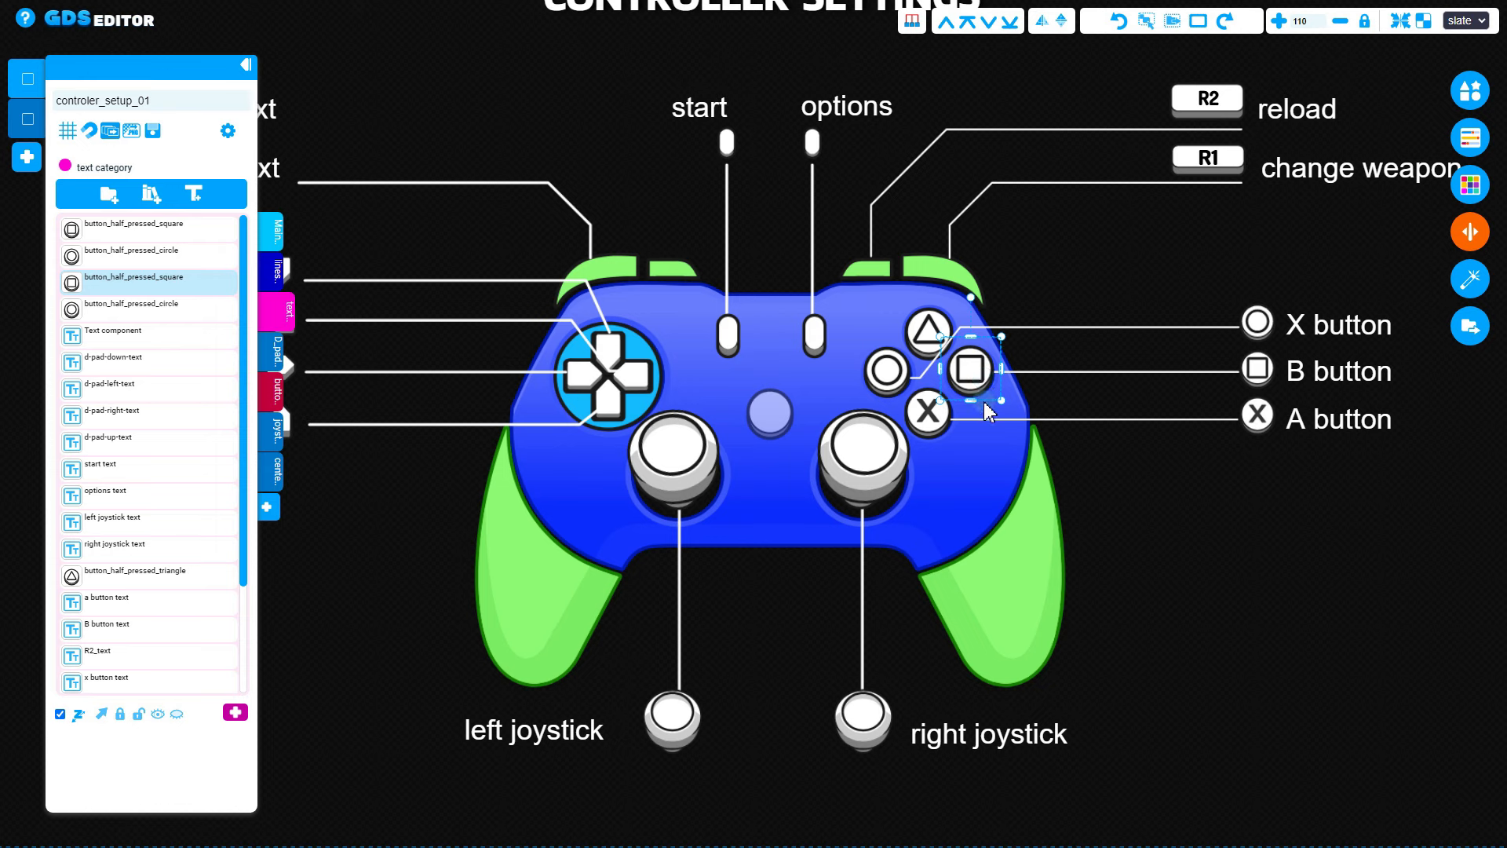
pyautogui.click(1465, 135)
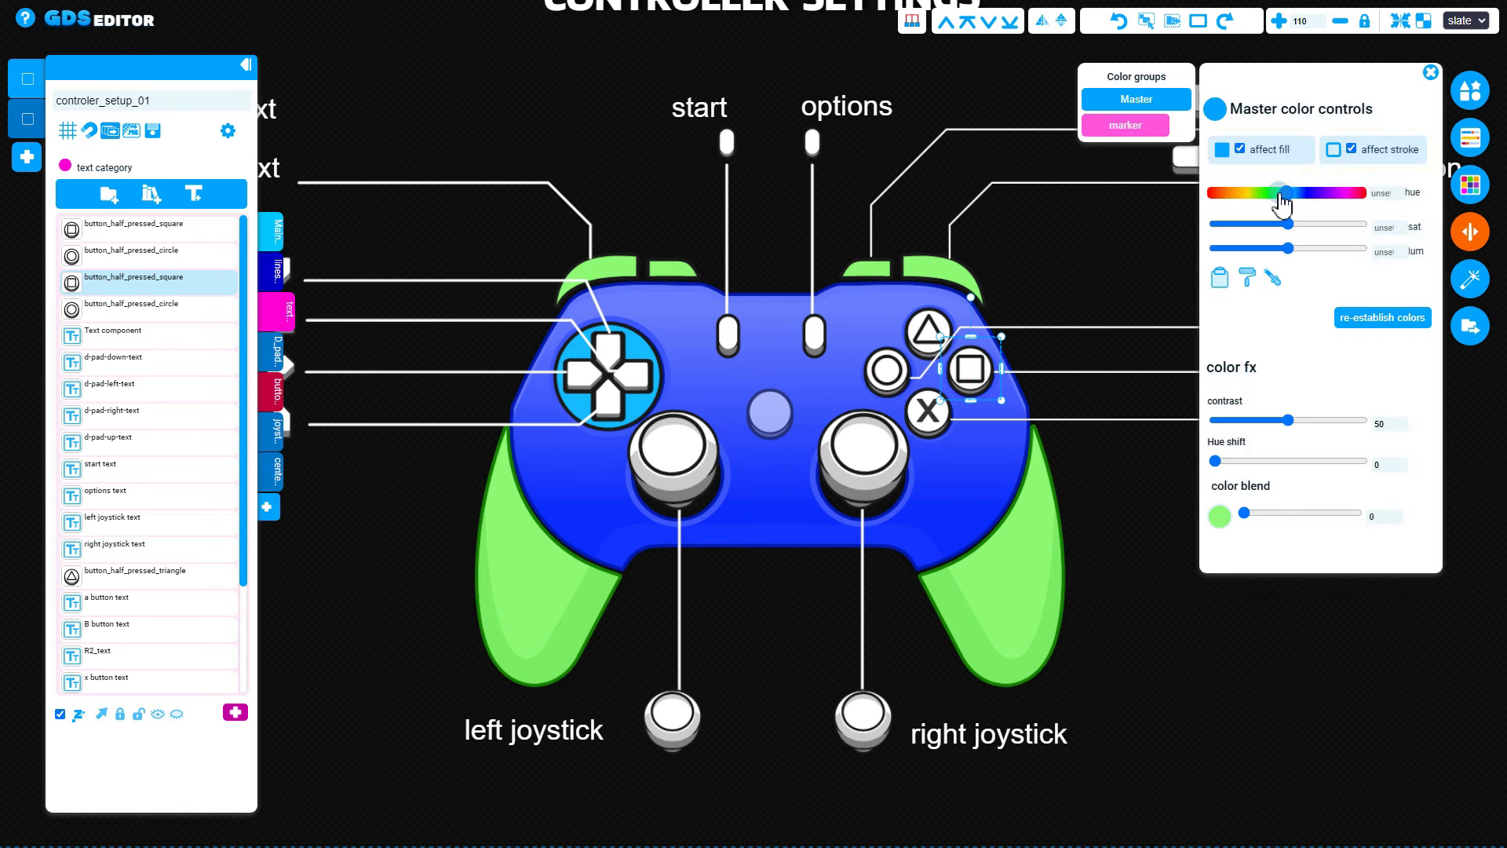
pyautogui.moveTo(1244, 514); pyautogui.dragTo(1295, 515)
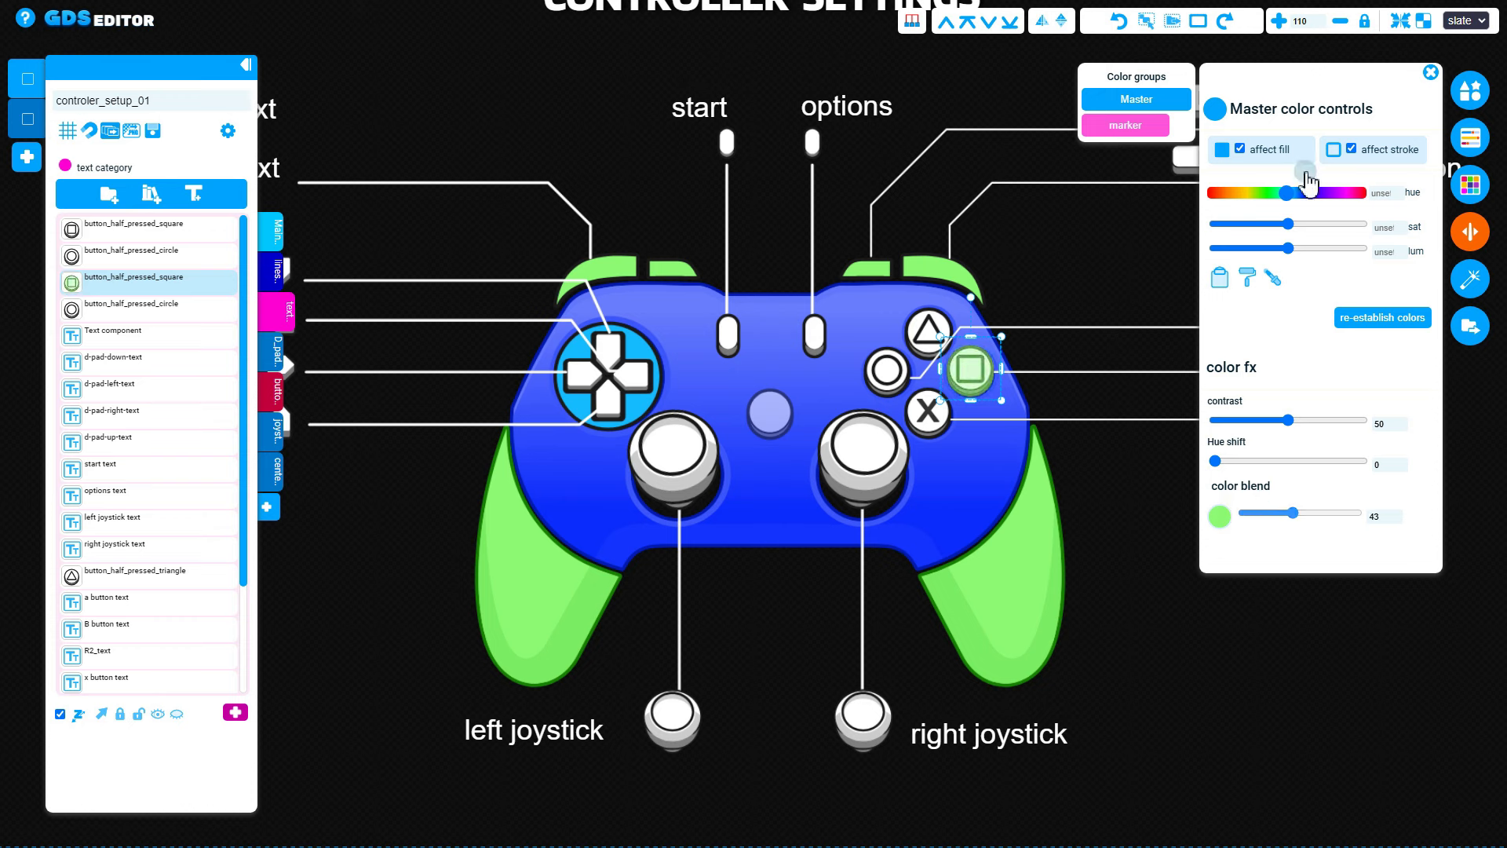
pyautogui.click(1375, 150)
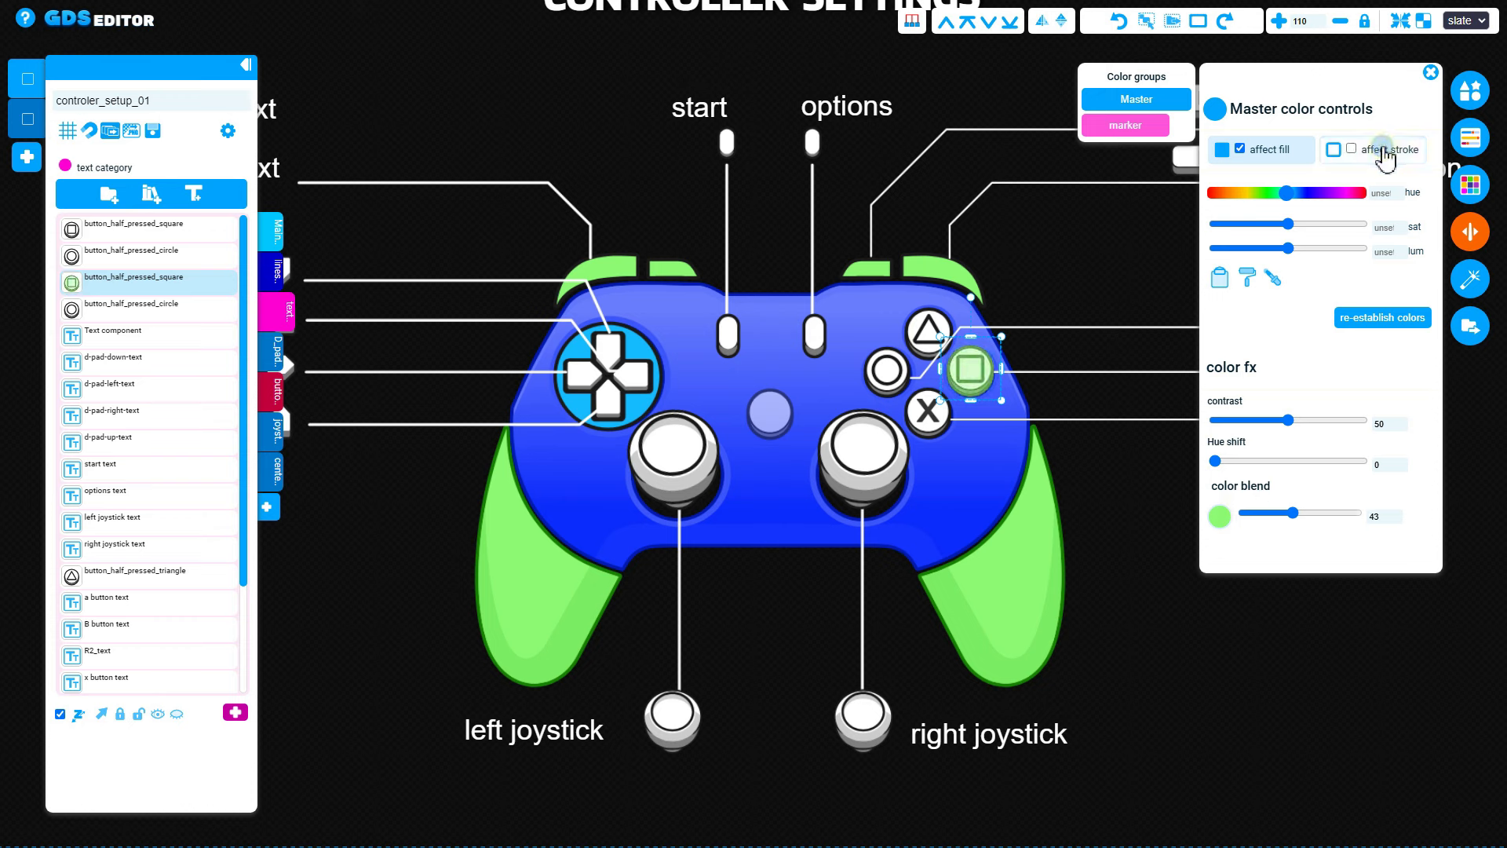
pyautogui.click(1354, 325)
pyautogui.moveTo(1245, 513); pyautogui.dragTo(1346, 536)
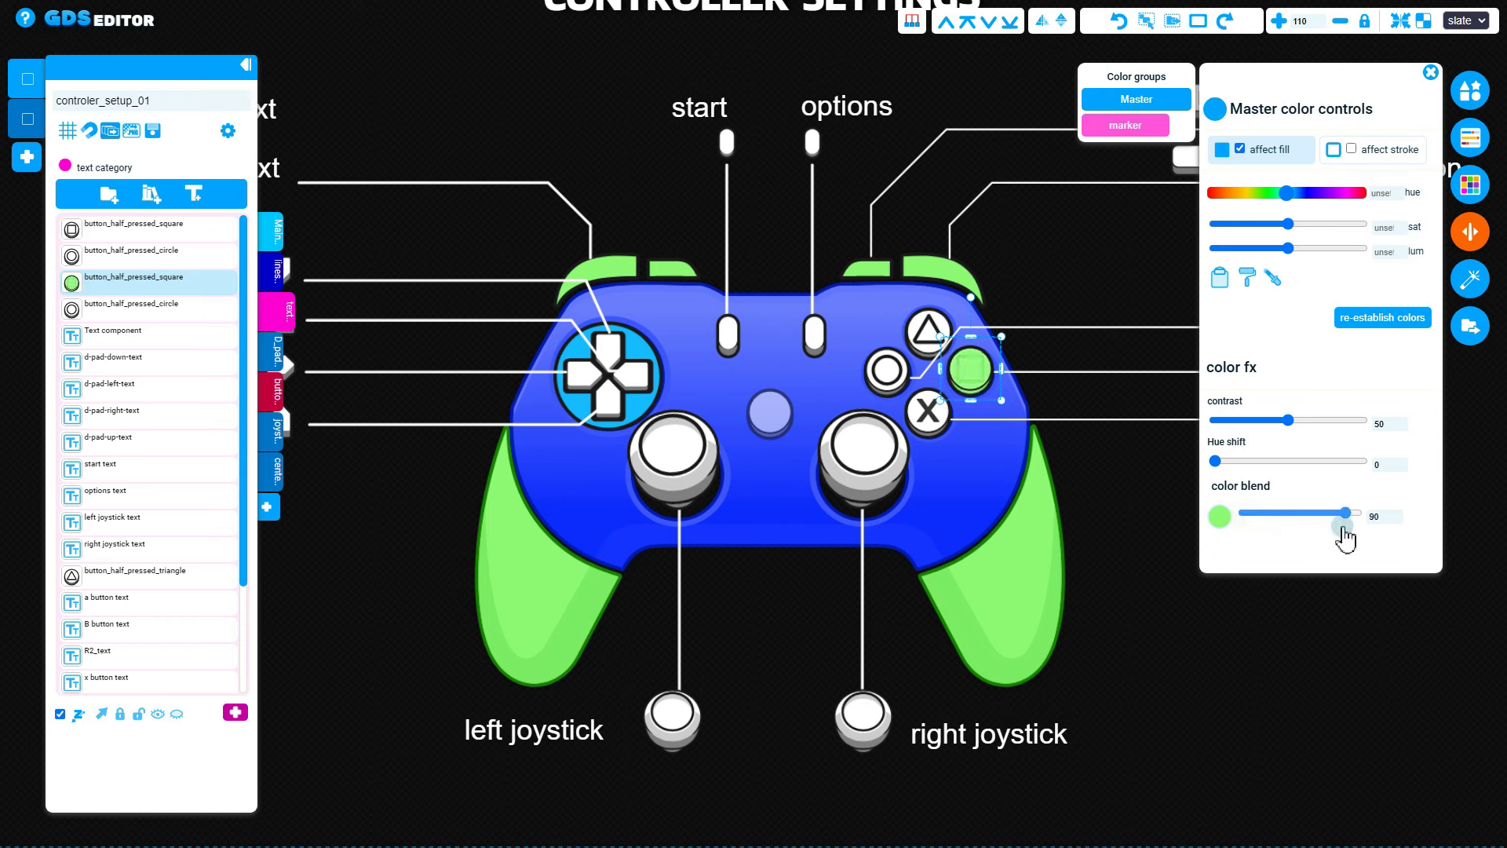
pyautogui.click(1150, 125)
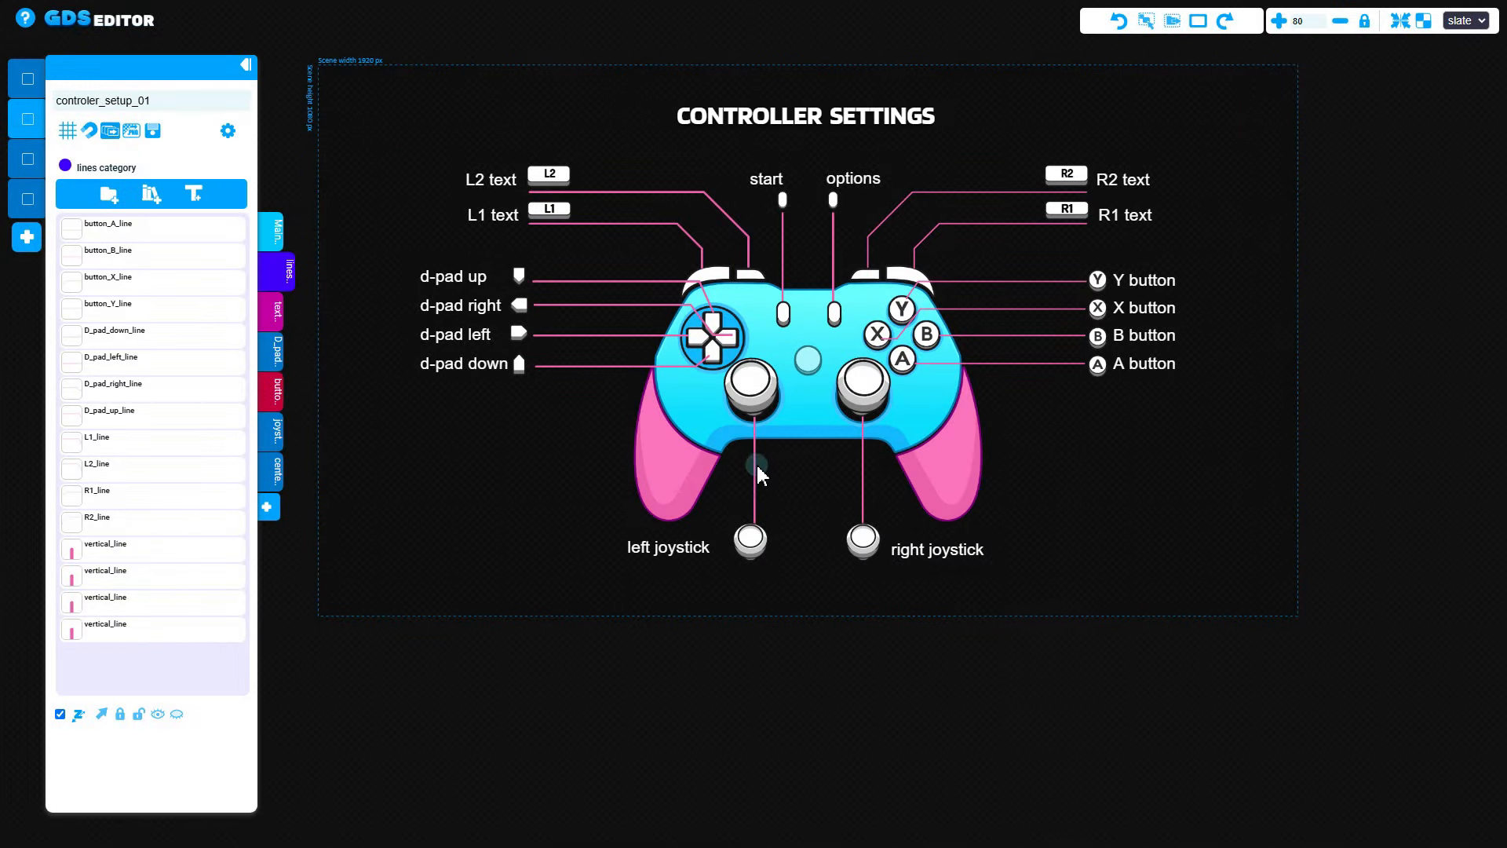
# - Compare the controler_setup_01 and controler_setup_02 scenes, and open the controler_all_parts scene
pyautogui.click(38, 171)
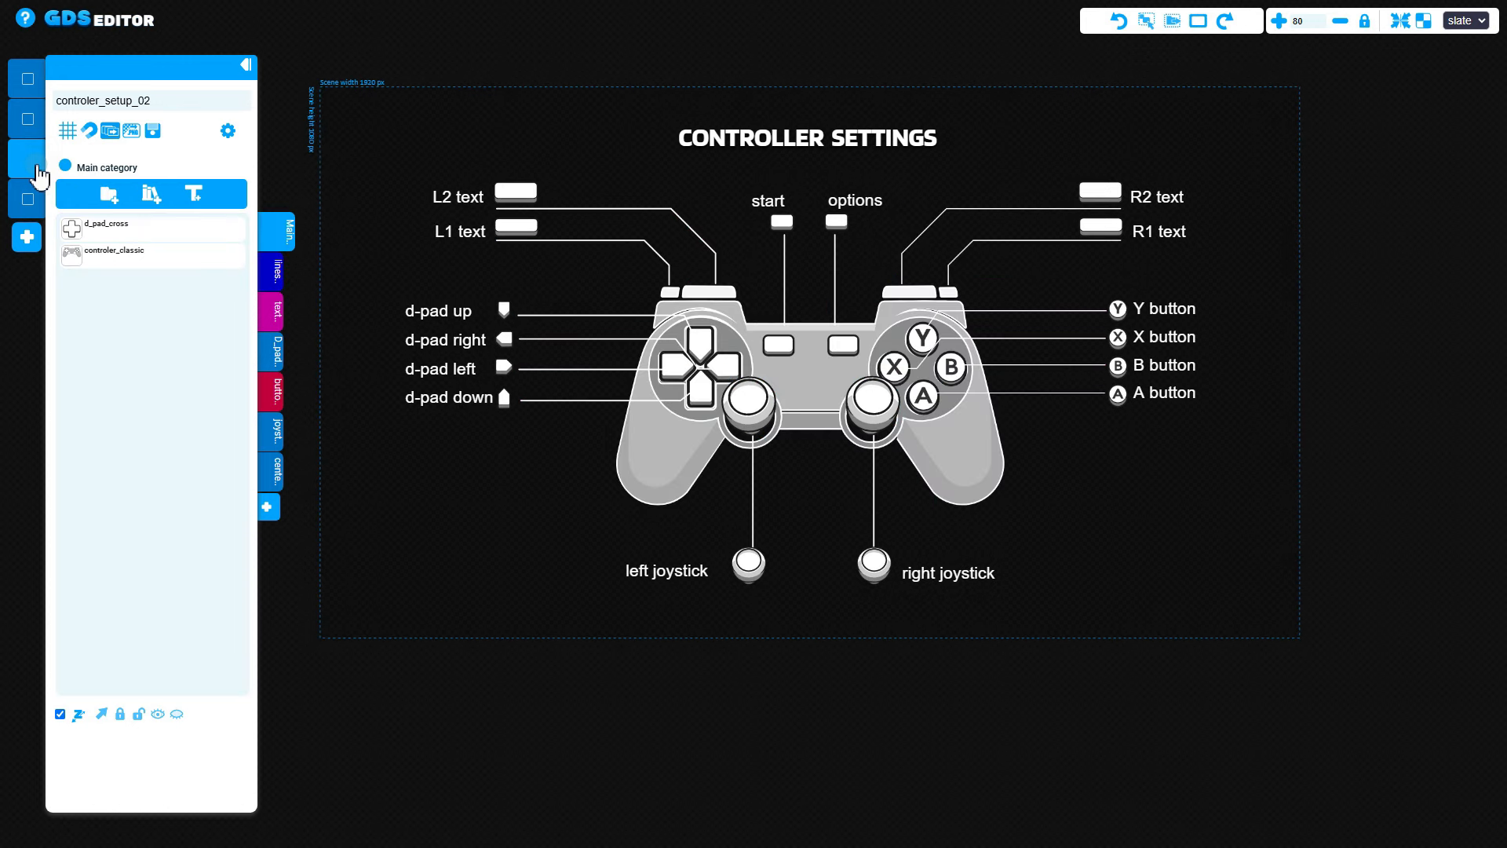
pyautogui.click(32, 135)
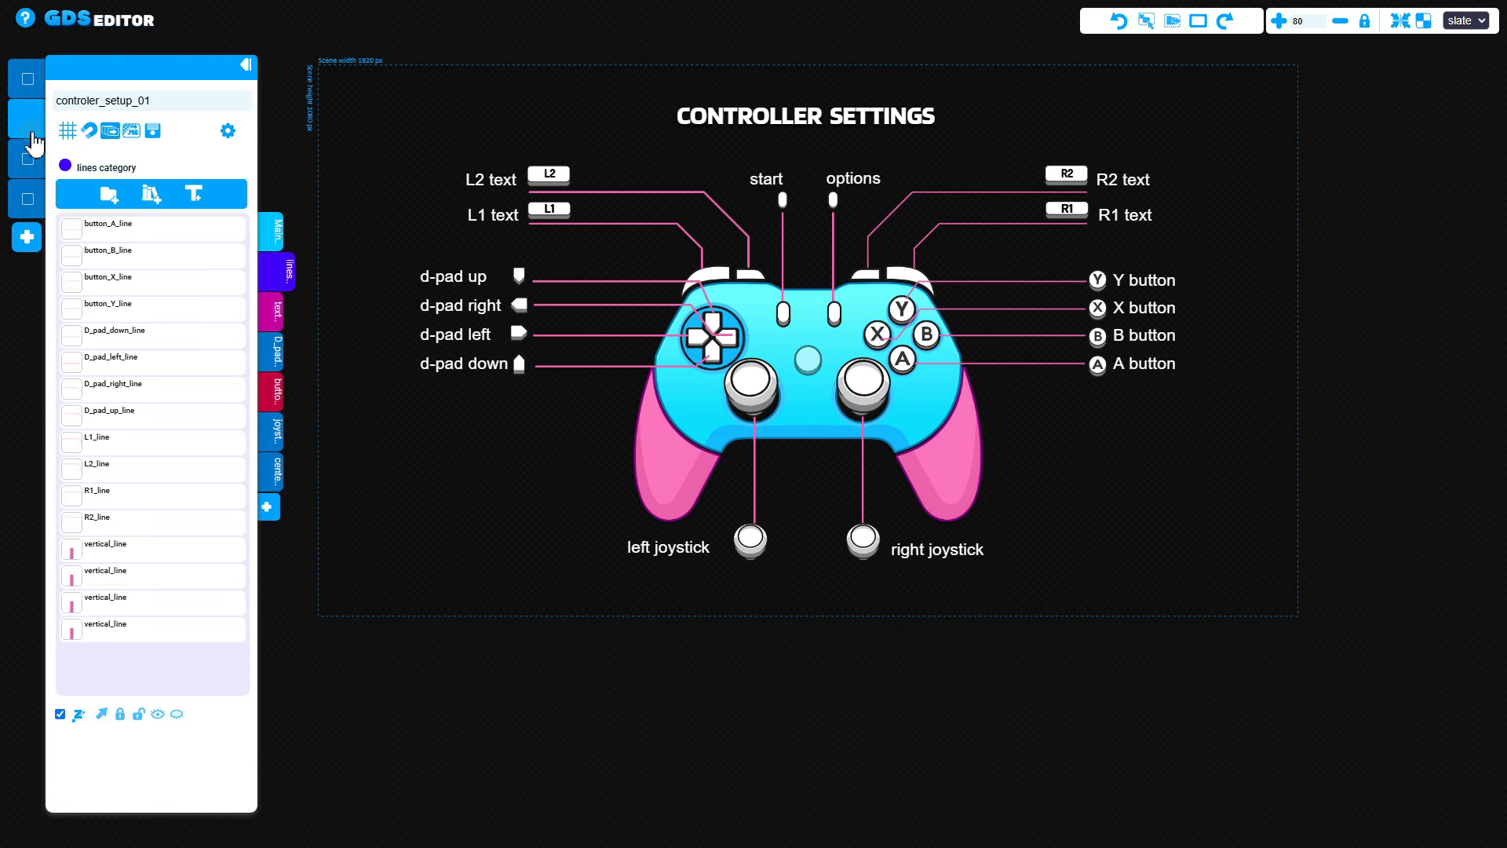
pyautogui.click(35, 170)
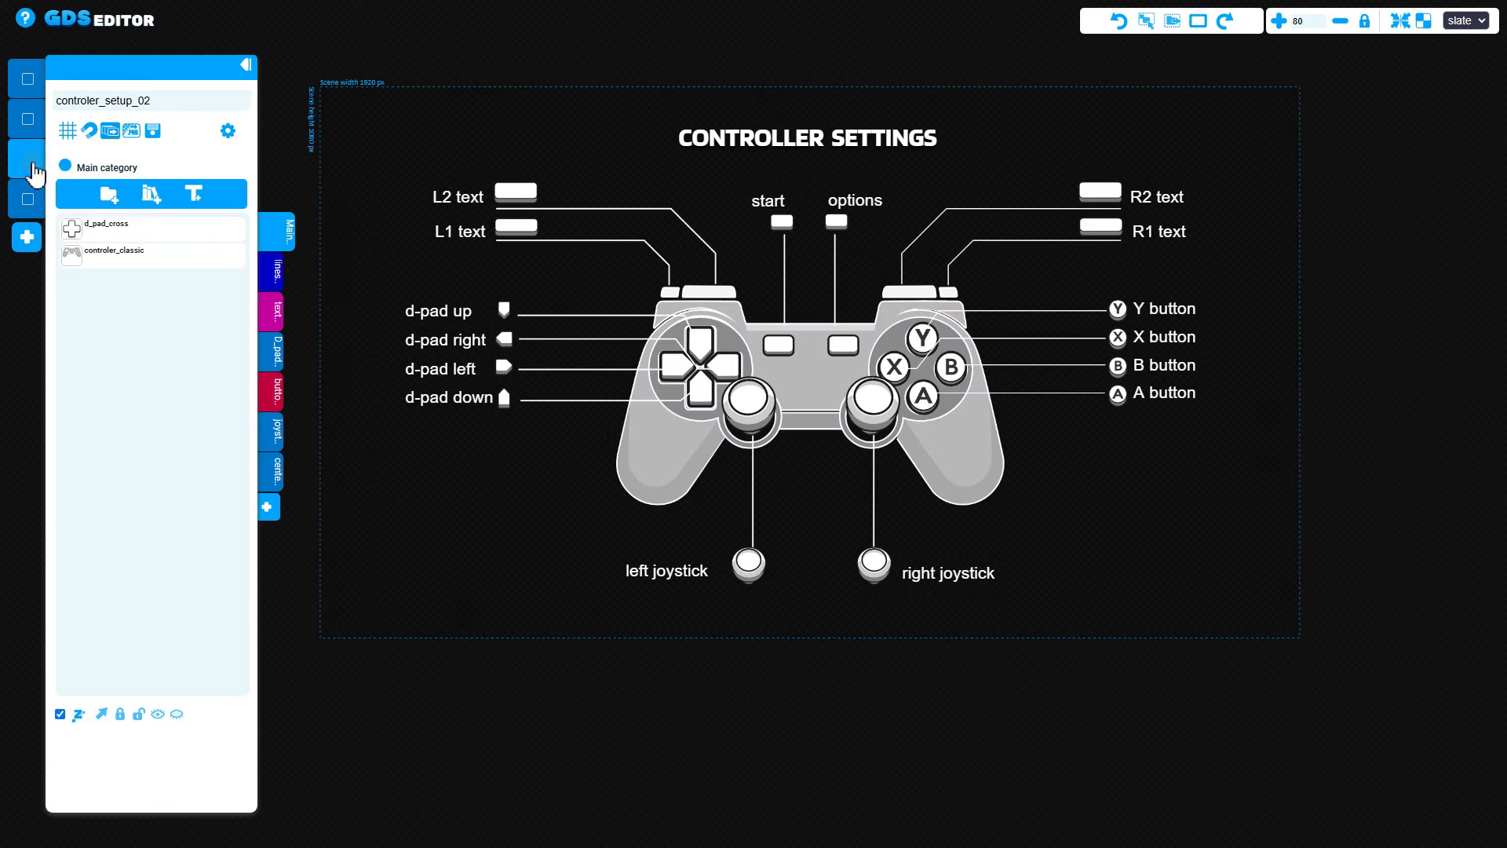
pyautogui.click(34, 212)
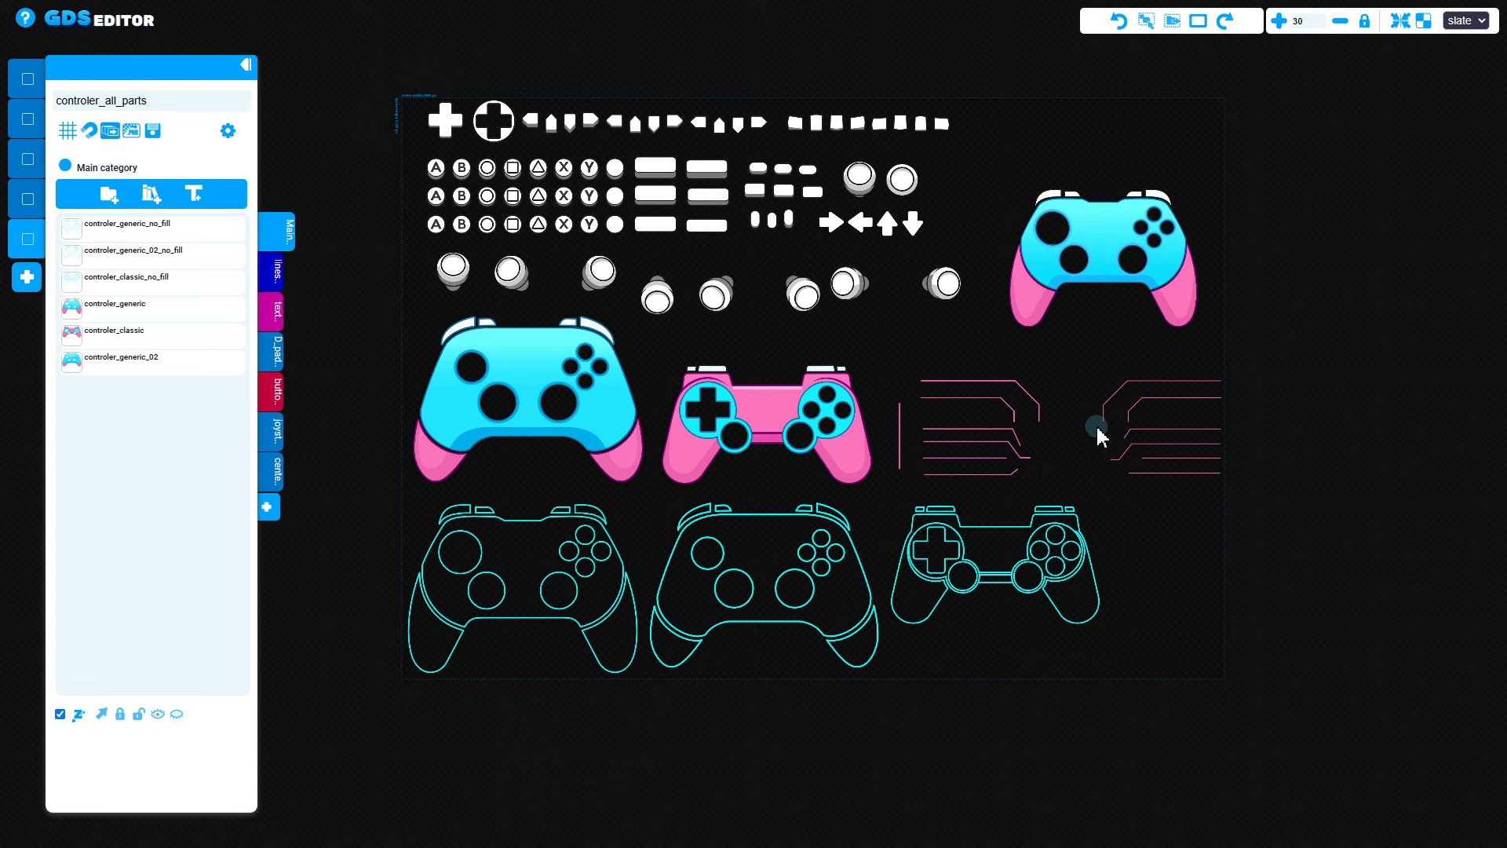
# - Select all three A button states and move them together into the empty area above the scene
pyautogui.moveTo(978, 179); pyautogui.dragTo(946, 367)
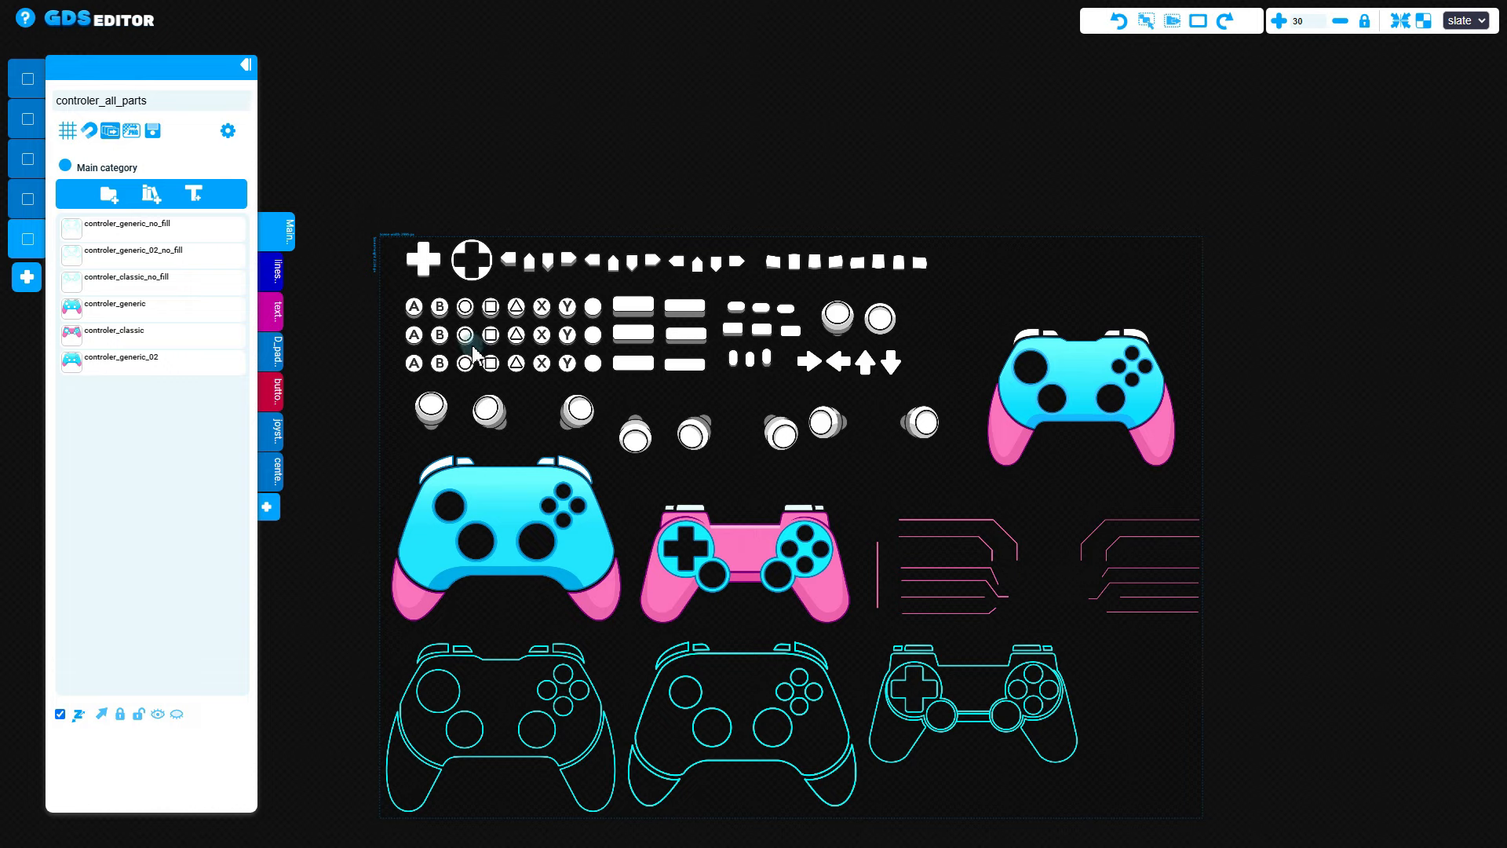
pyautogui.scroll(3, 473, 355)
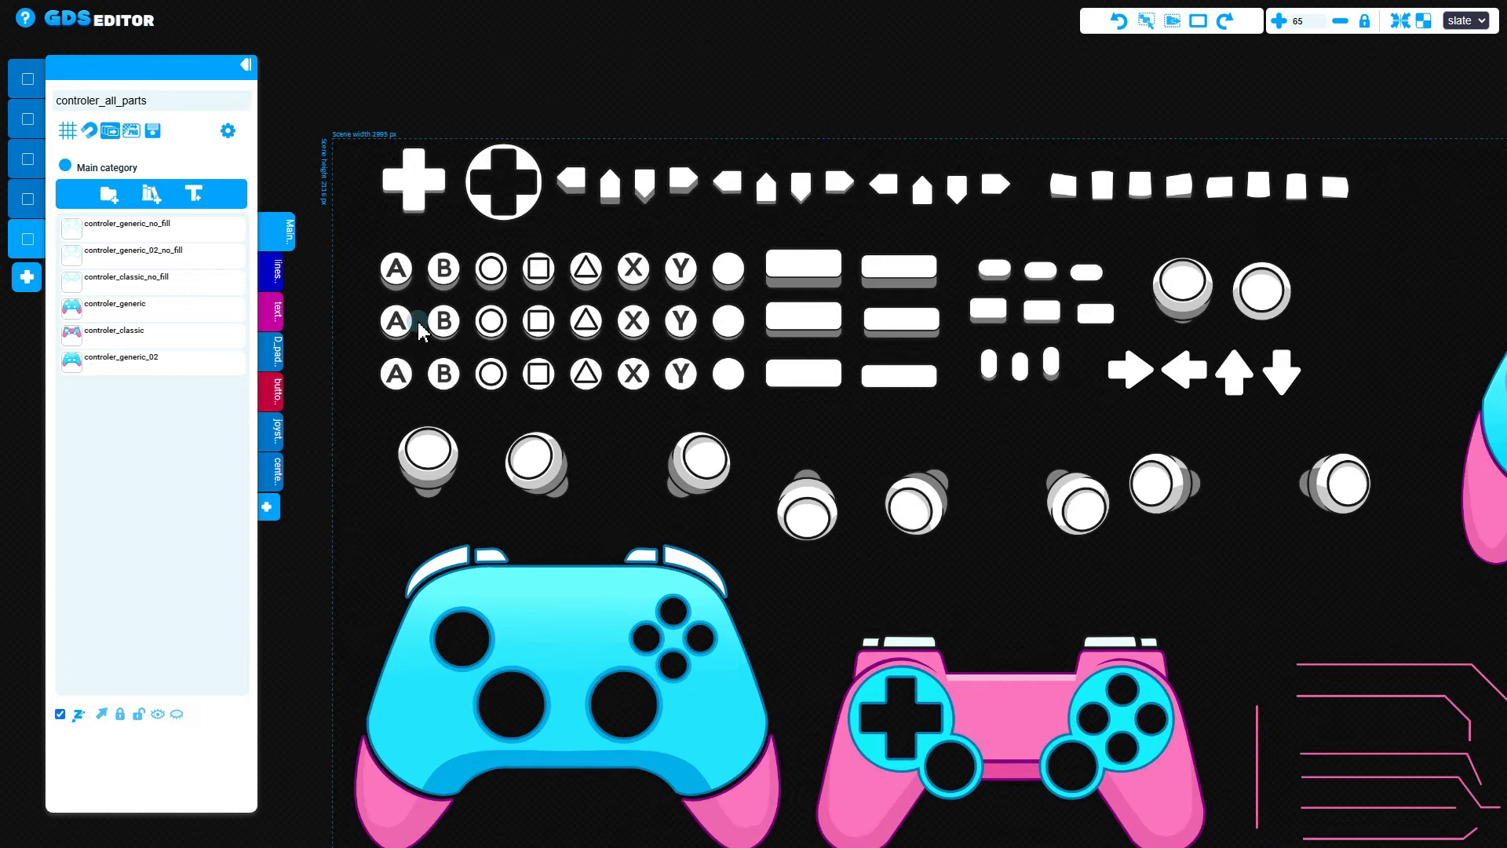
pyautogui.scroll(1, 369, 318)
pyautogui.click(474, 279)
pyautogui.keyDown('shift'); pyautogui.click(485, 323); pyautogui.keyUp('shift')
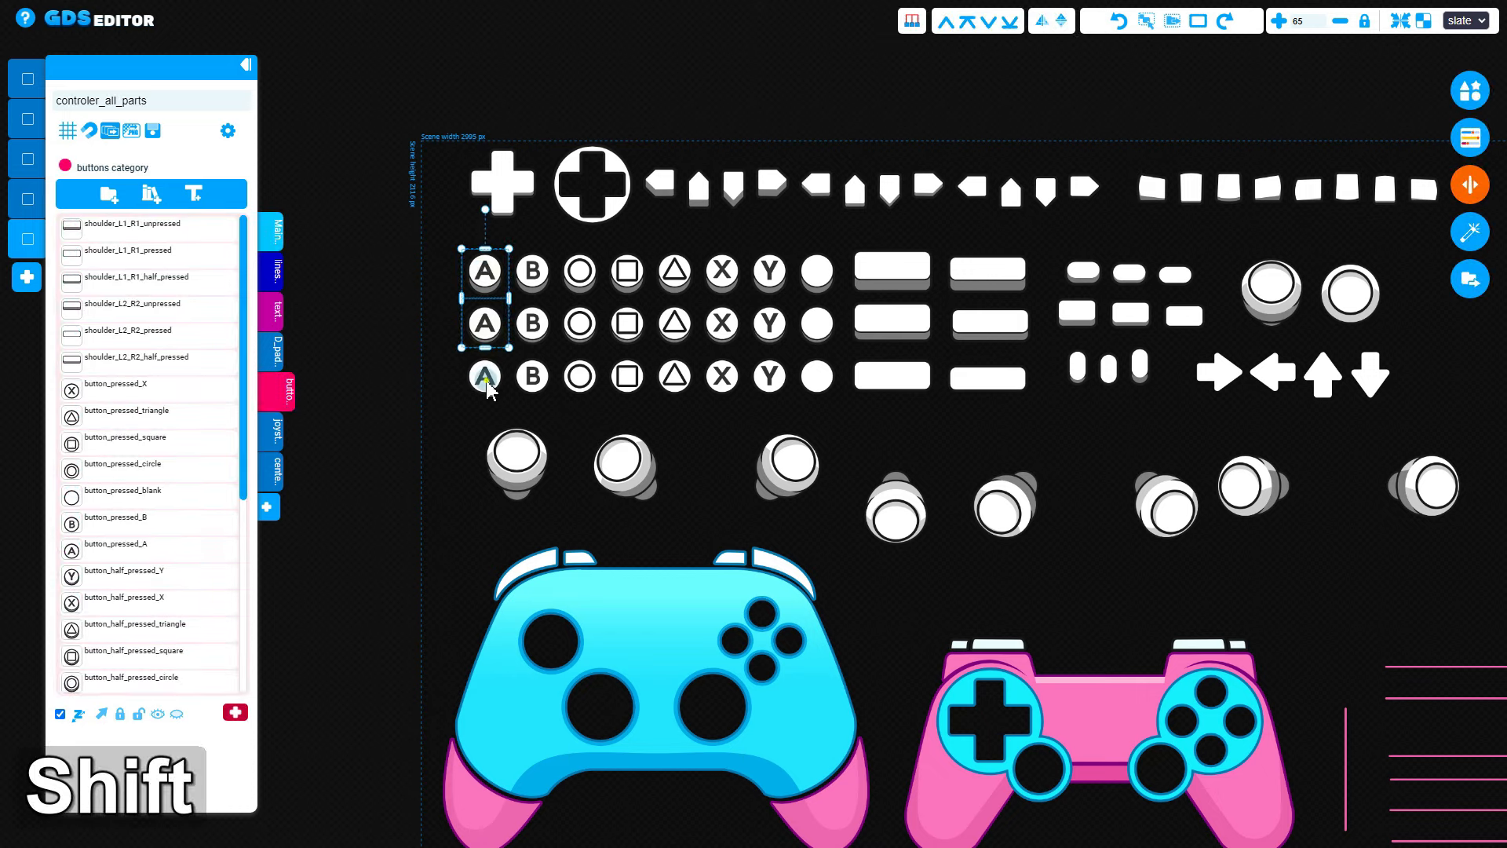
pyautogui.keyDown('shift'); pyautogui.click(485, 376); pyautogui.keyUp('shift')
pyautogui.moveTo(485, 376); pyautogui.dragTo(583, 57)
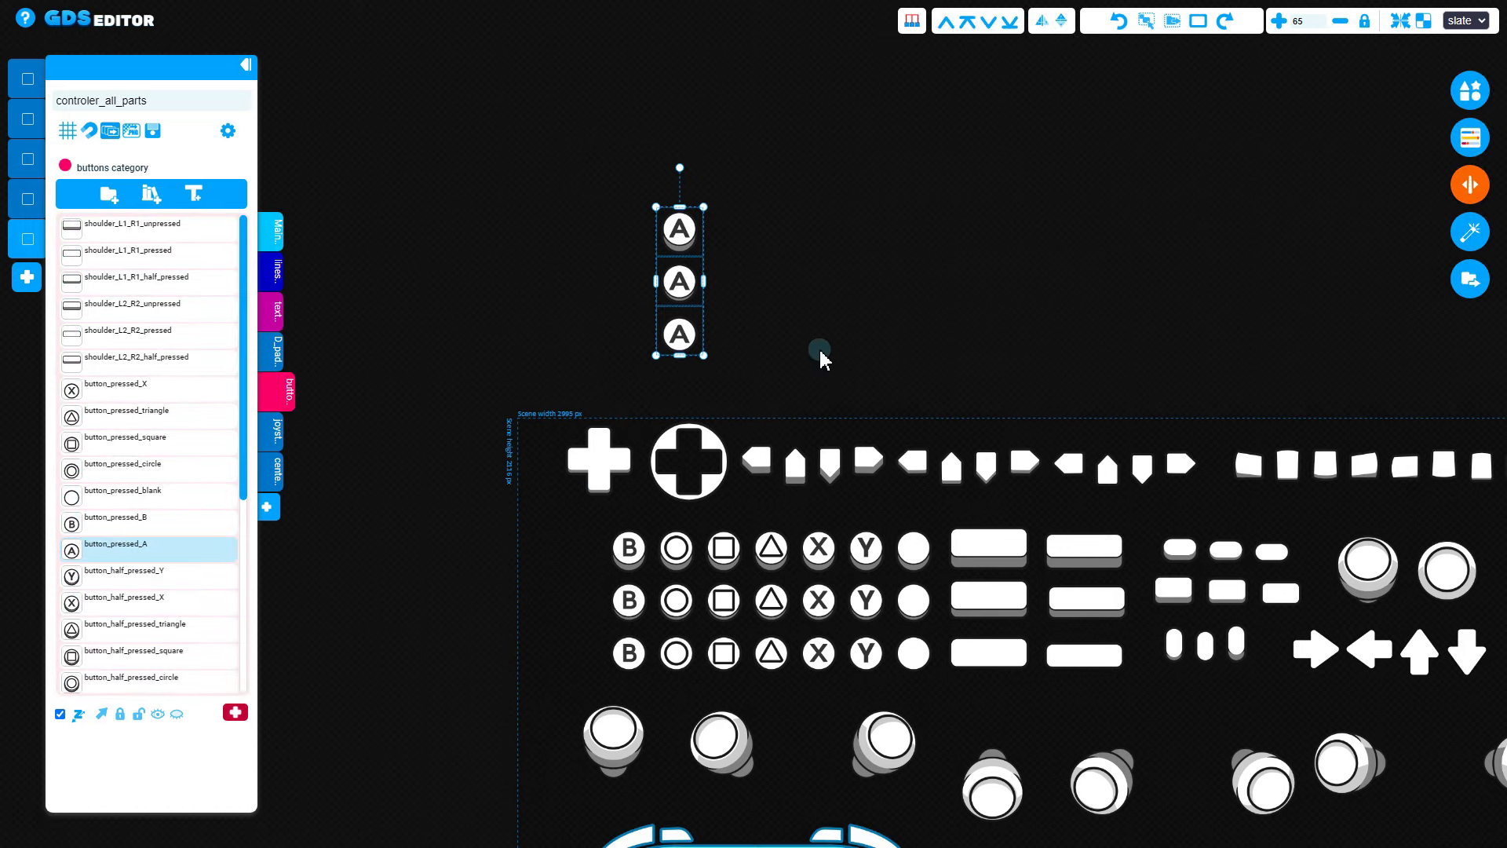
# - Arrange the three A button states side by side in a horizontal row and clear the selection
pyautogui.click(911, 20)
pyautogui.click(862, 136)
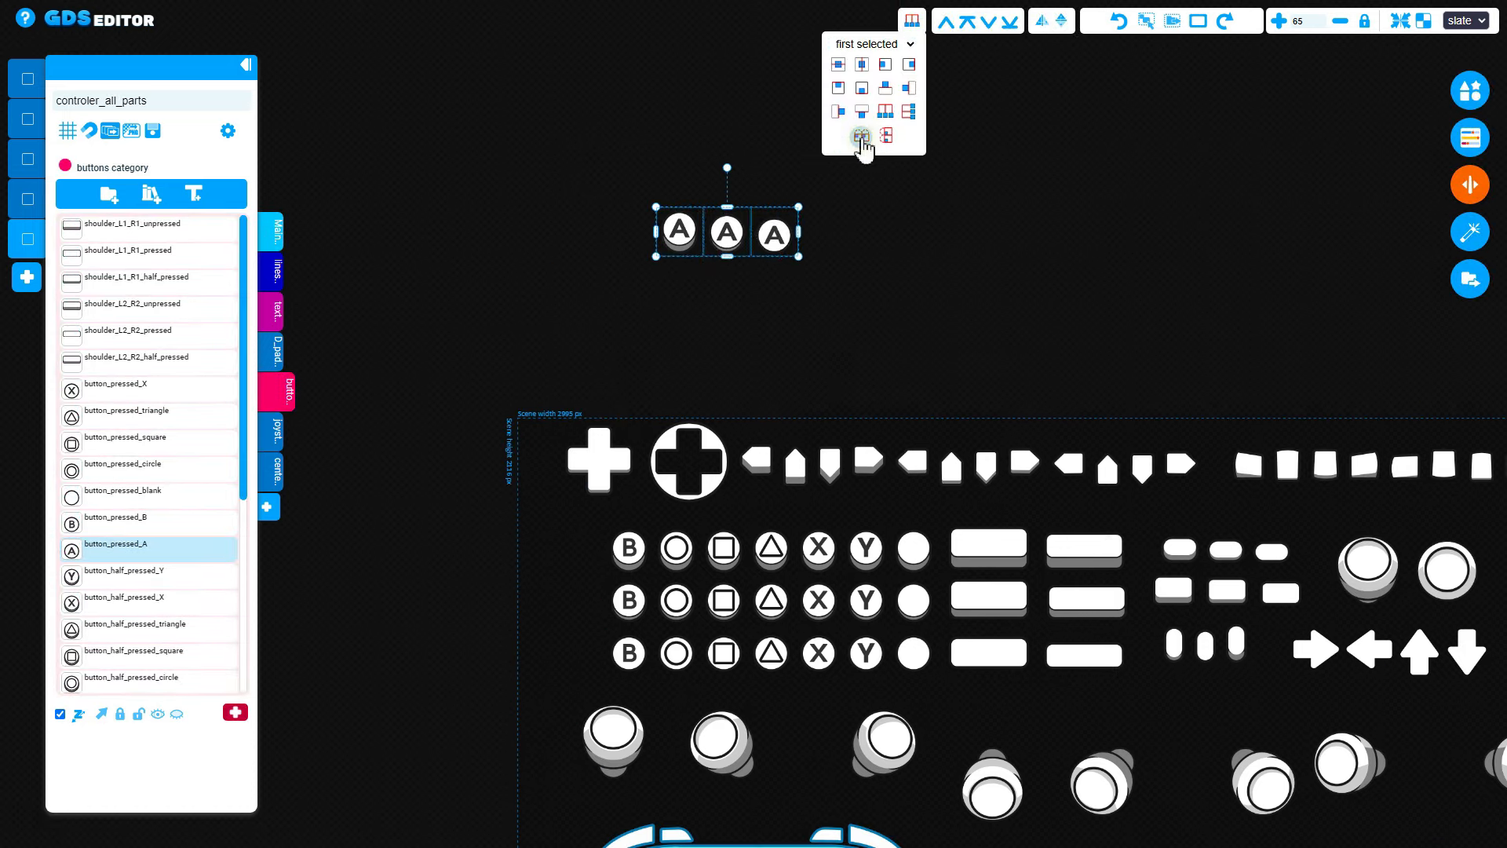
pyautogui.click(923, 339)
# - Move the joy_stick_up part into the empty area above the scene, well to the right of the A buttons
pyautogui.scroll(-4, 796, 343)
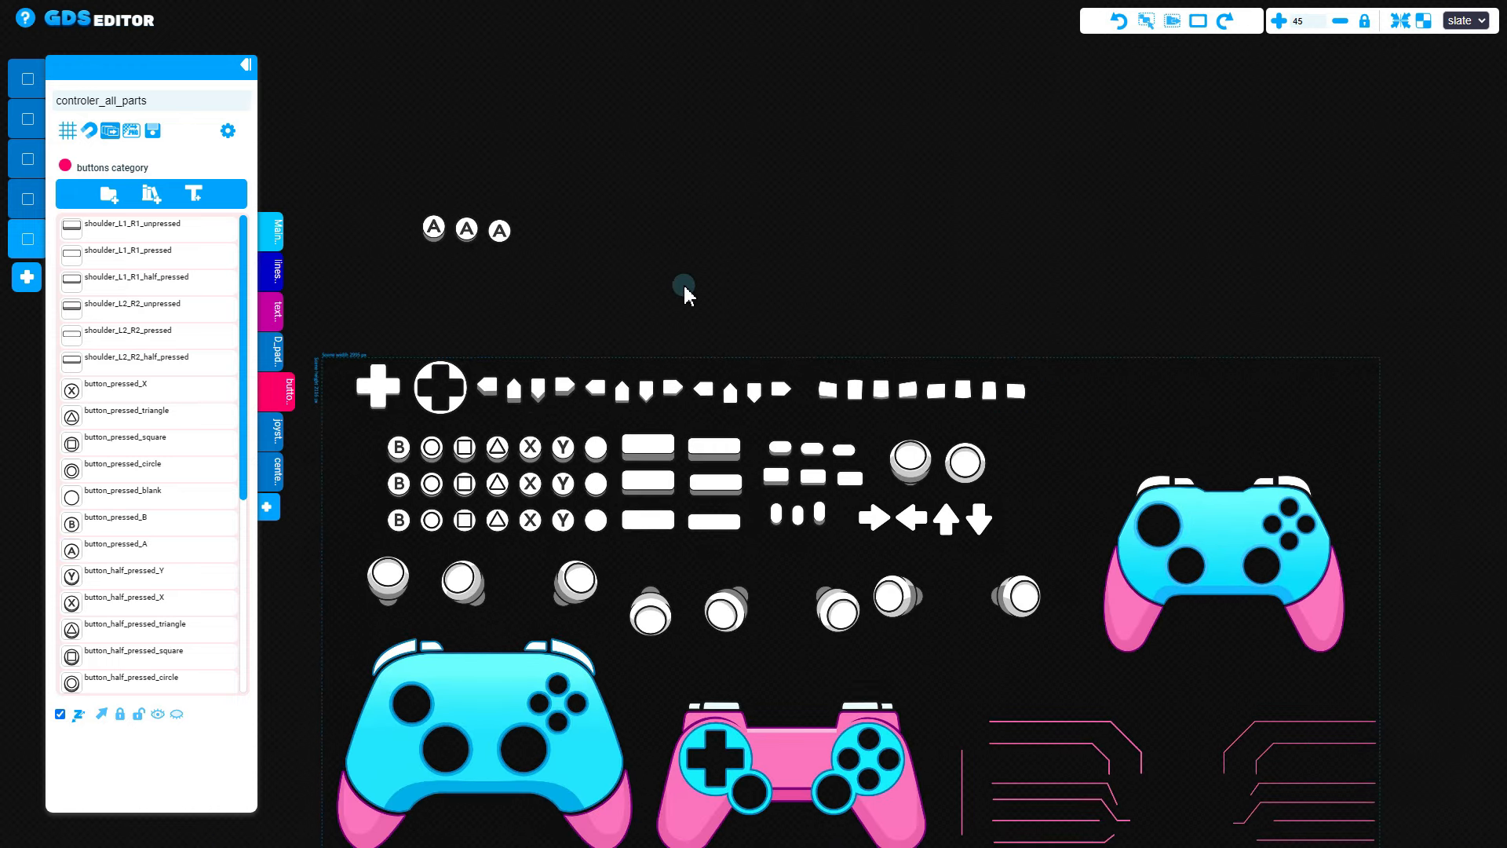
pyautogui.moveTo(390, 564); pyautogui.dragTo(945, 242)
pyautogui.moveTo(1171, 297); pyautogui.dragTo(1062, 299, button='middle')
pyautogui.moveTo(846, 267); pyautogui.dragTo(962, 281)
pyautogui.scroll(4, 1091, 291)
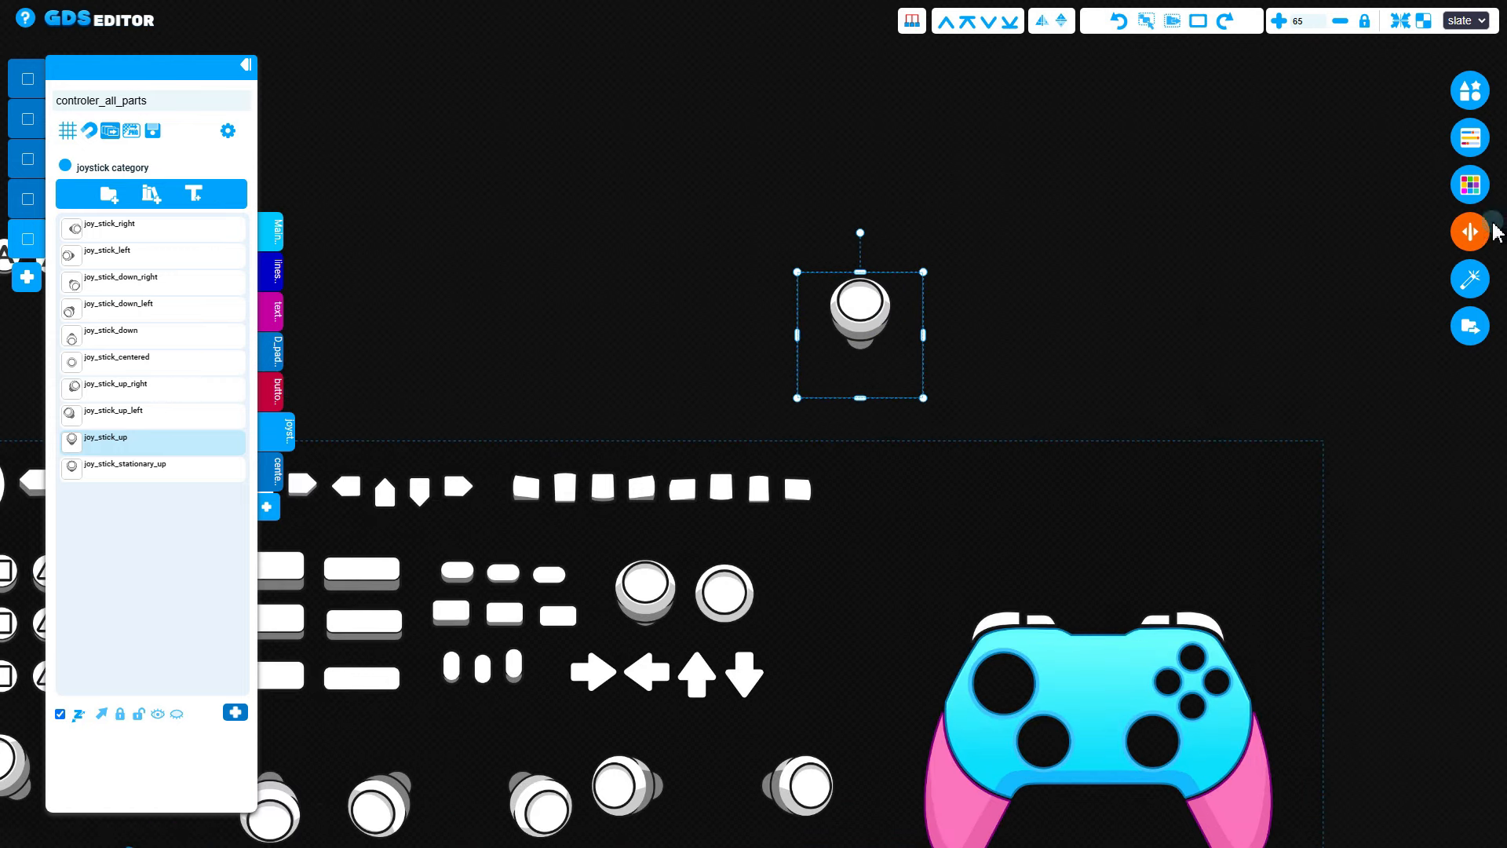
# - Add a text component beside the moved joystick reading "use the left controler to move"
pyautogui.press('t')
pyautogui.moveTo(1087, 323); pyautogui.dragTo(1019, 330)
pyautogui.click(1470, 139)
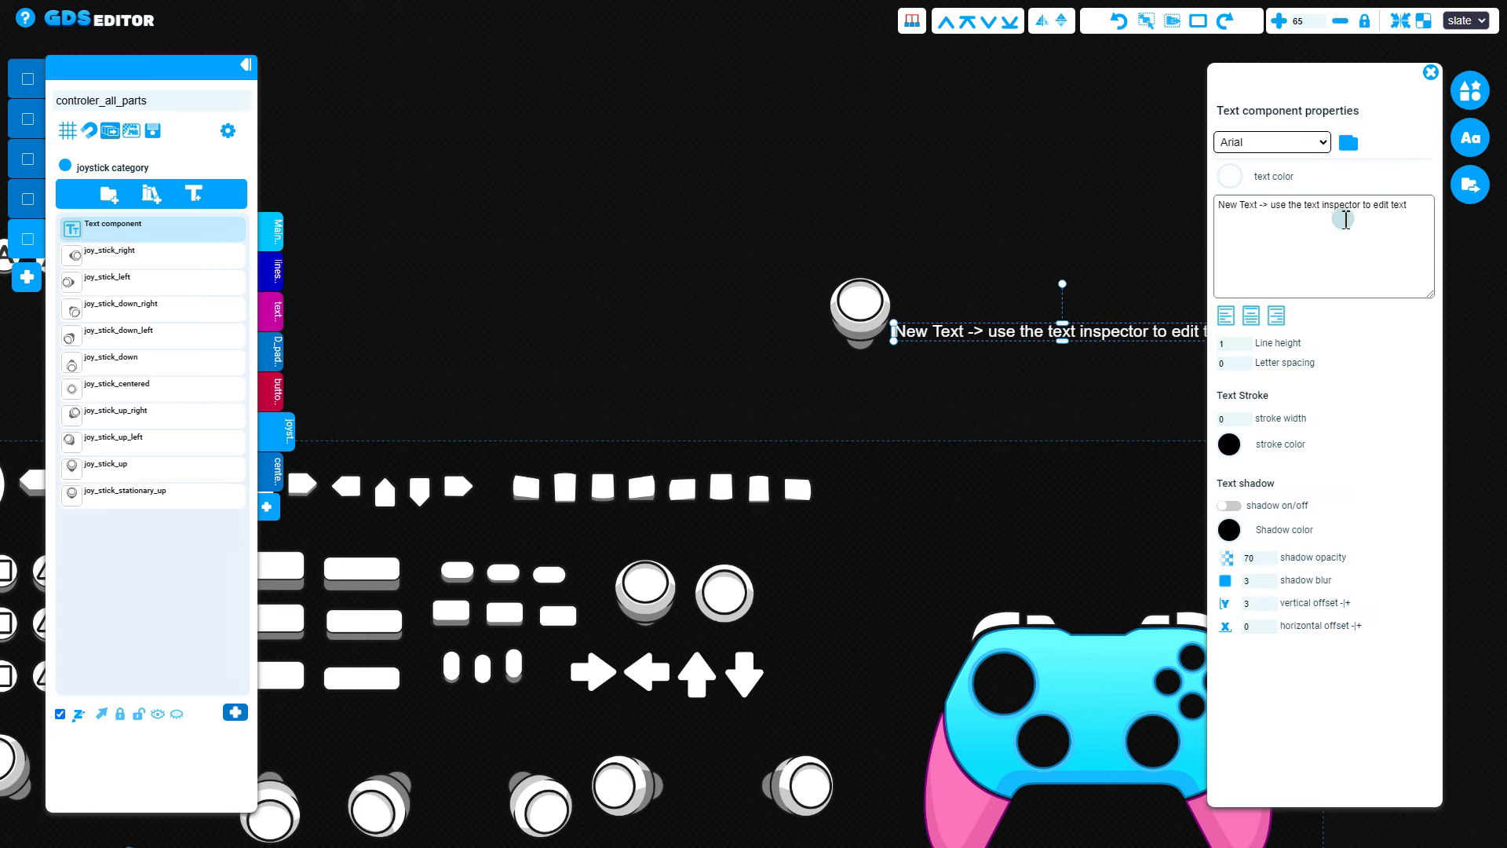
pyautogui.click(1414, 218)
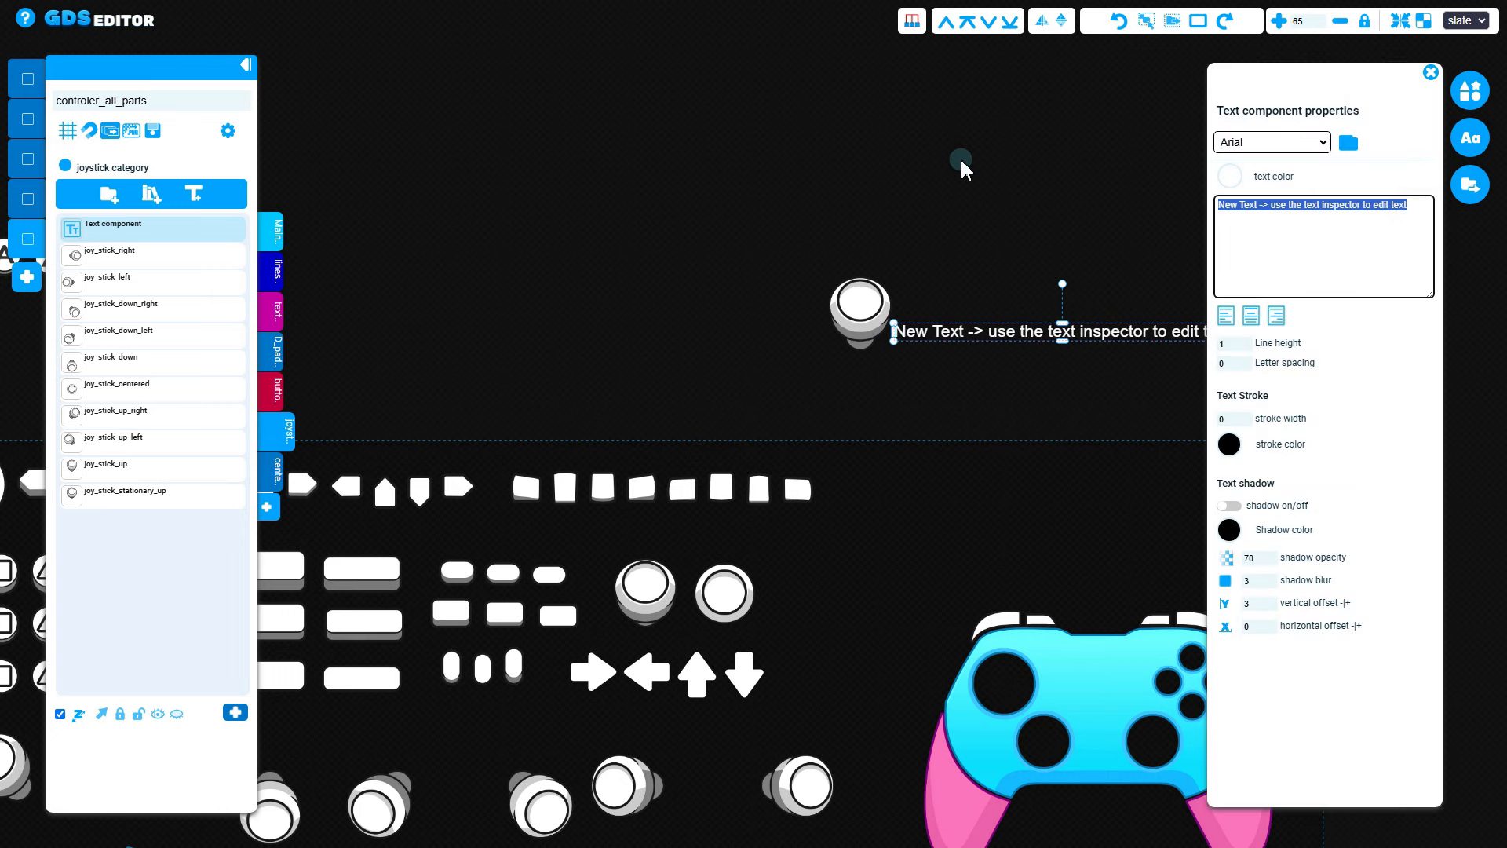
pyautogui.write('use the')
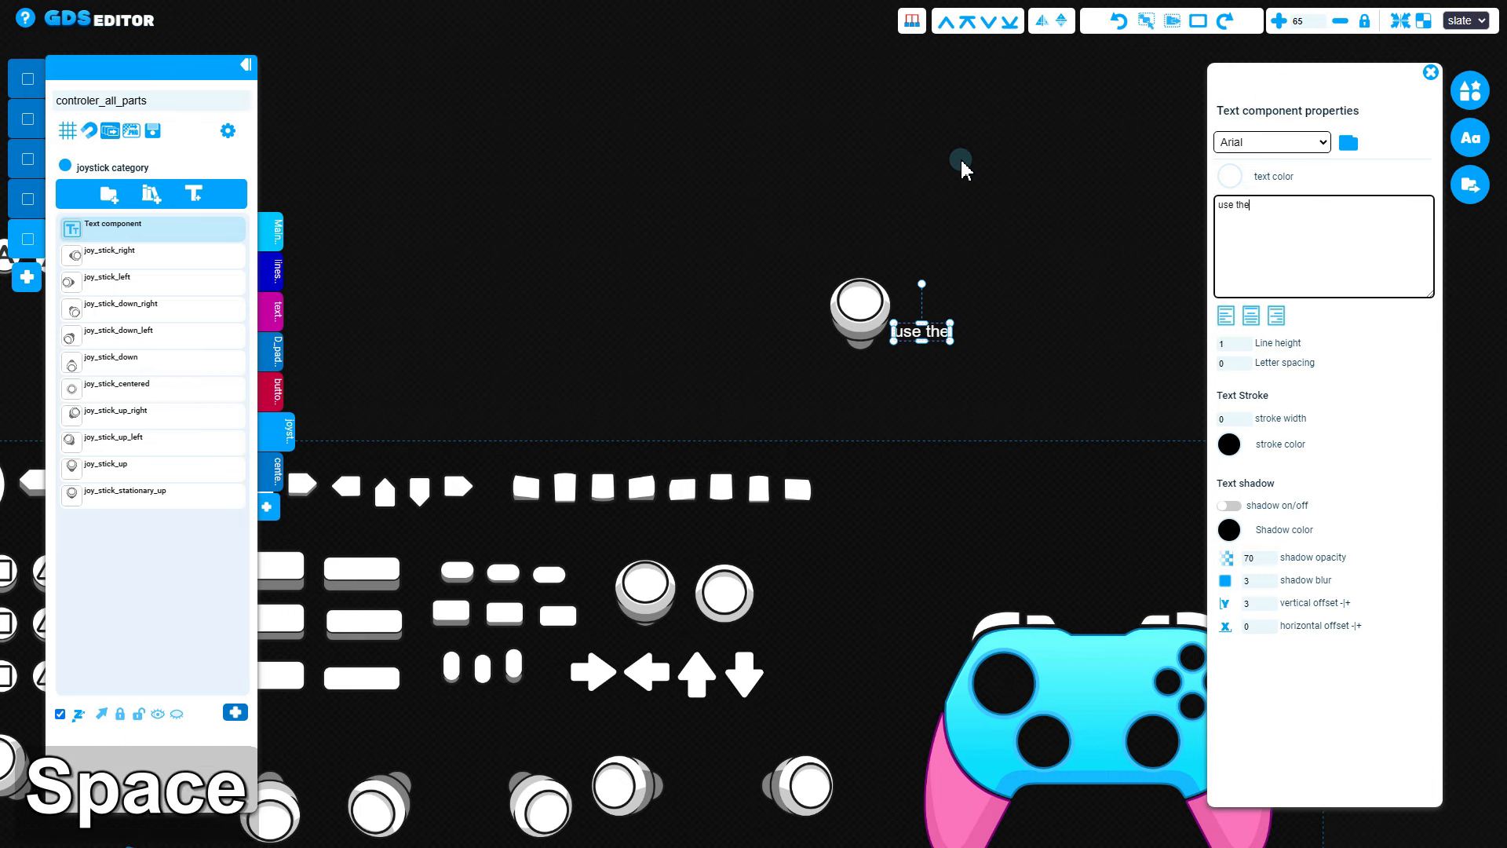
pyautogui.write(' left cont')
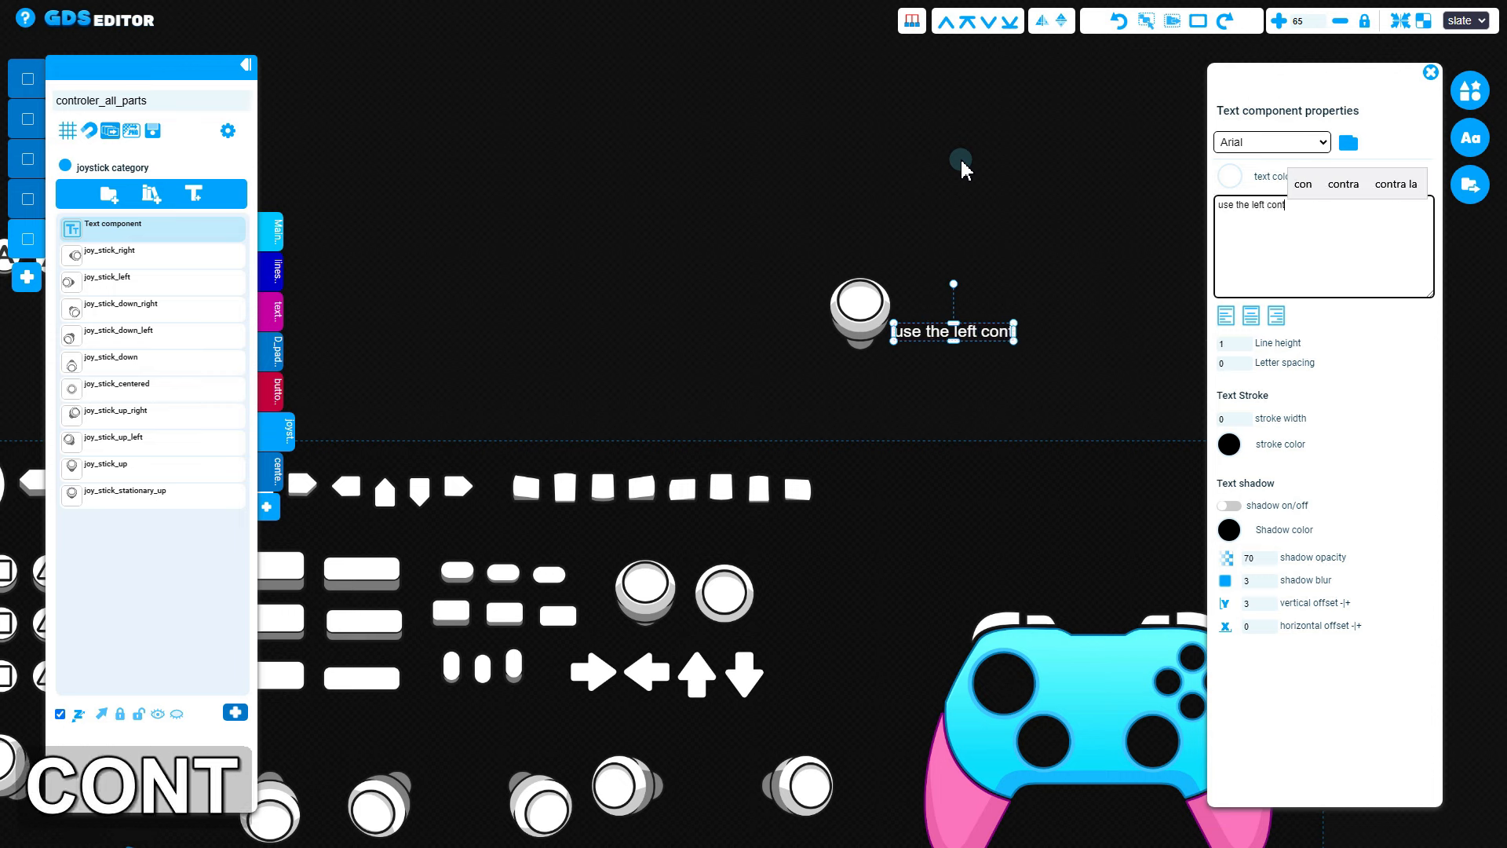
pyautogui.write('roler to move')
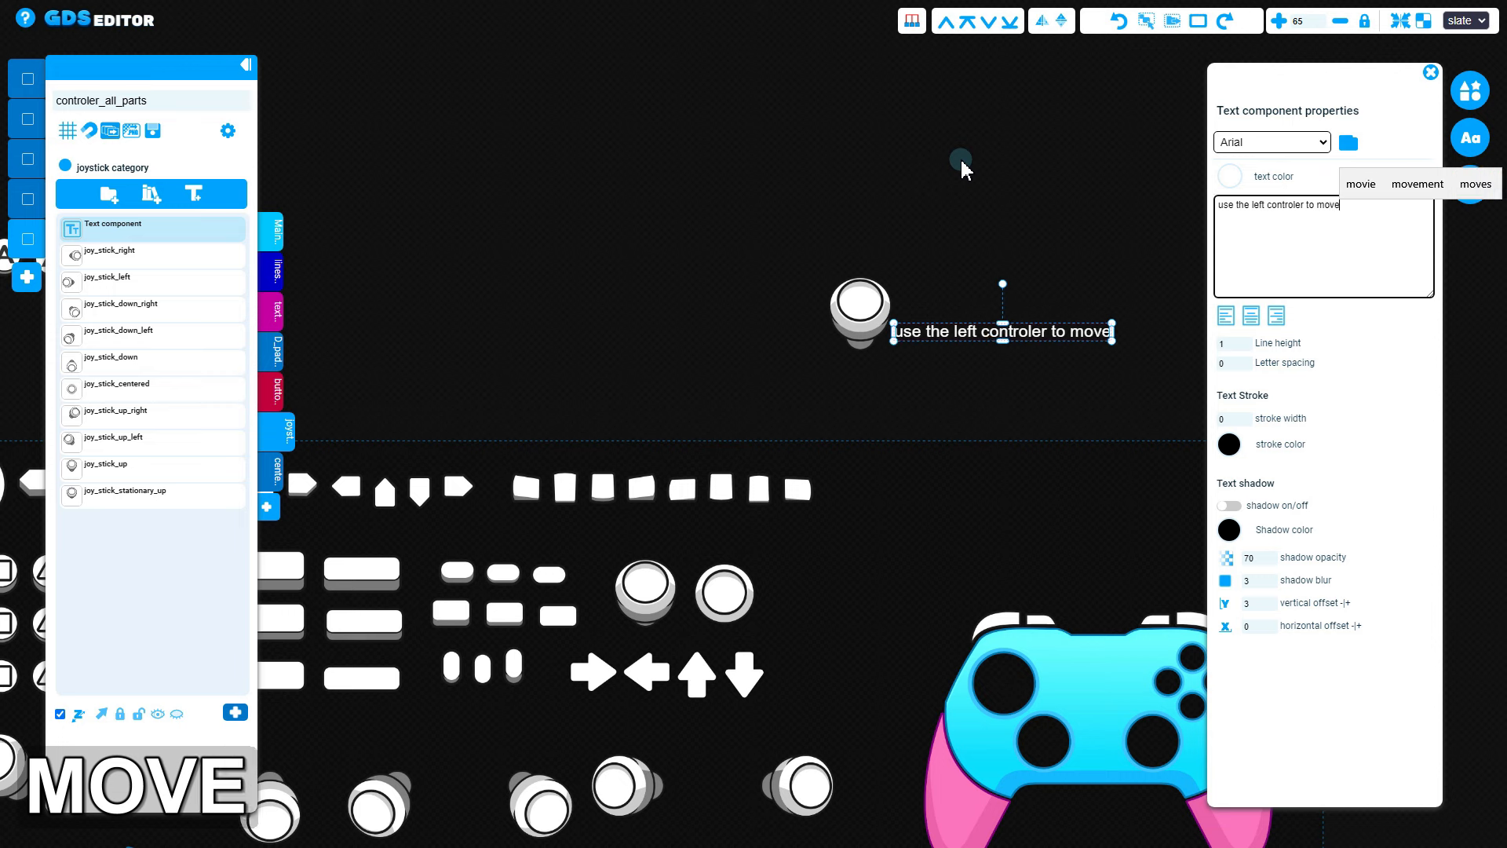
# - Change the joystick instruction text's font to Dosis and nudge the text slightly down and to the right
pyautogui.click(1303, 143)
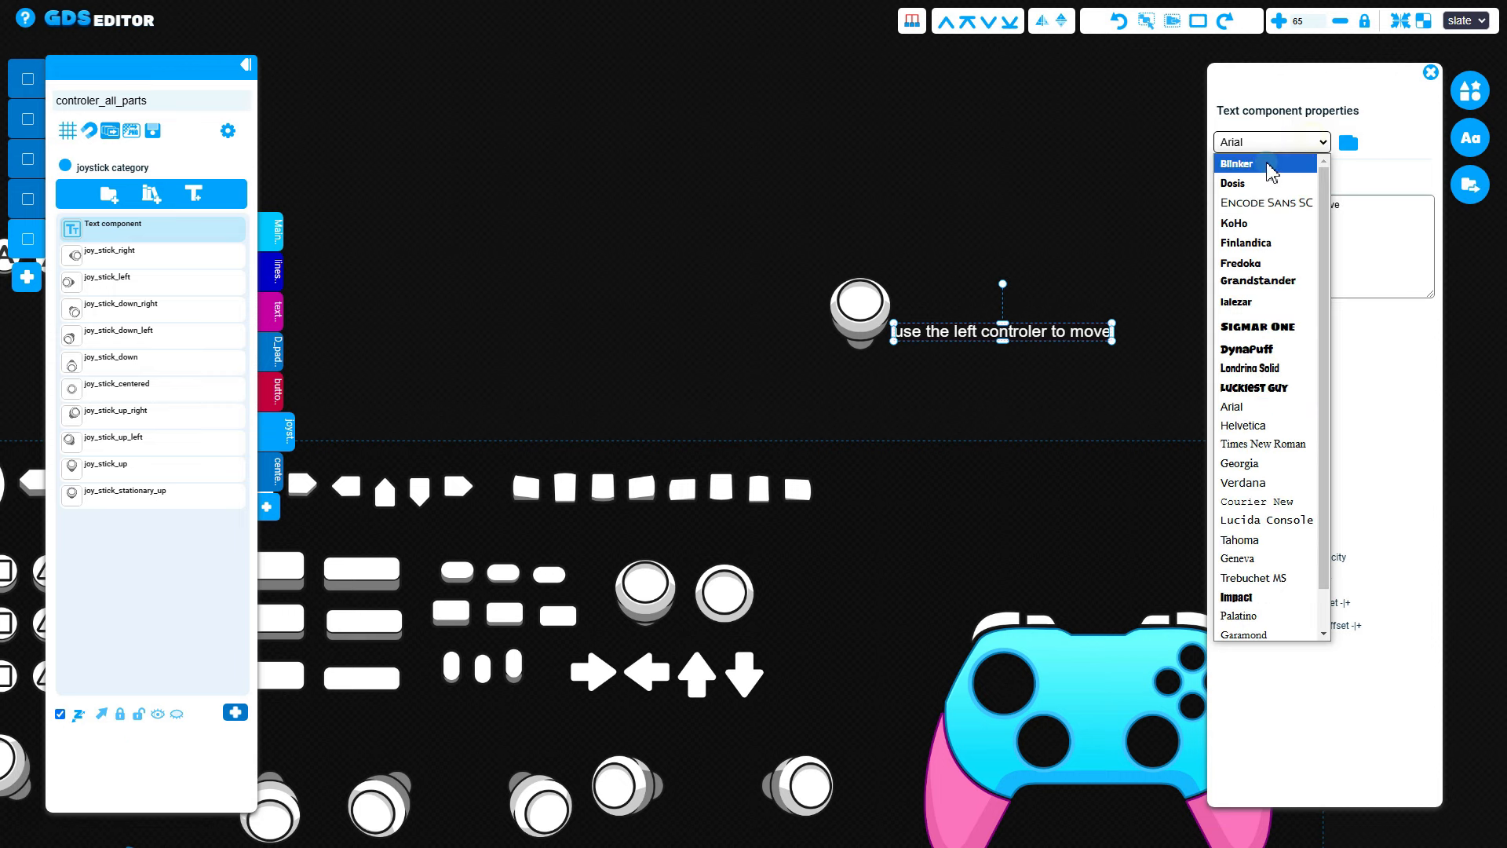
pyautogui.click(1249, 184)
pyautogui.click(985, 186)
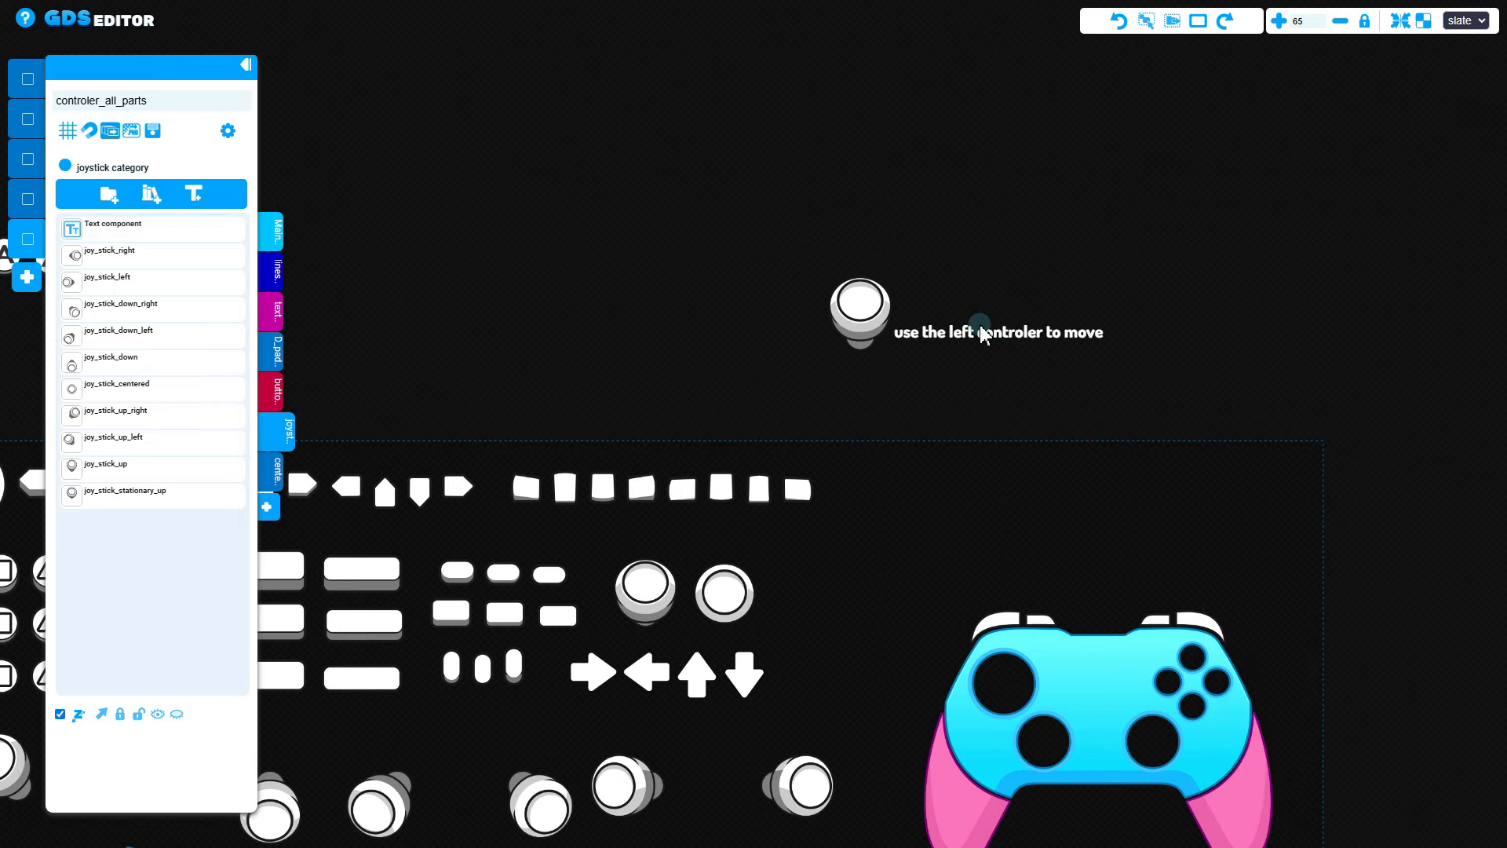
pyautogui.click(1034, 341)
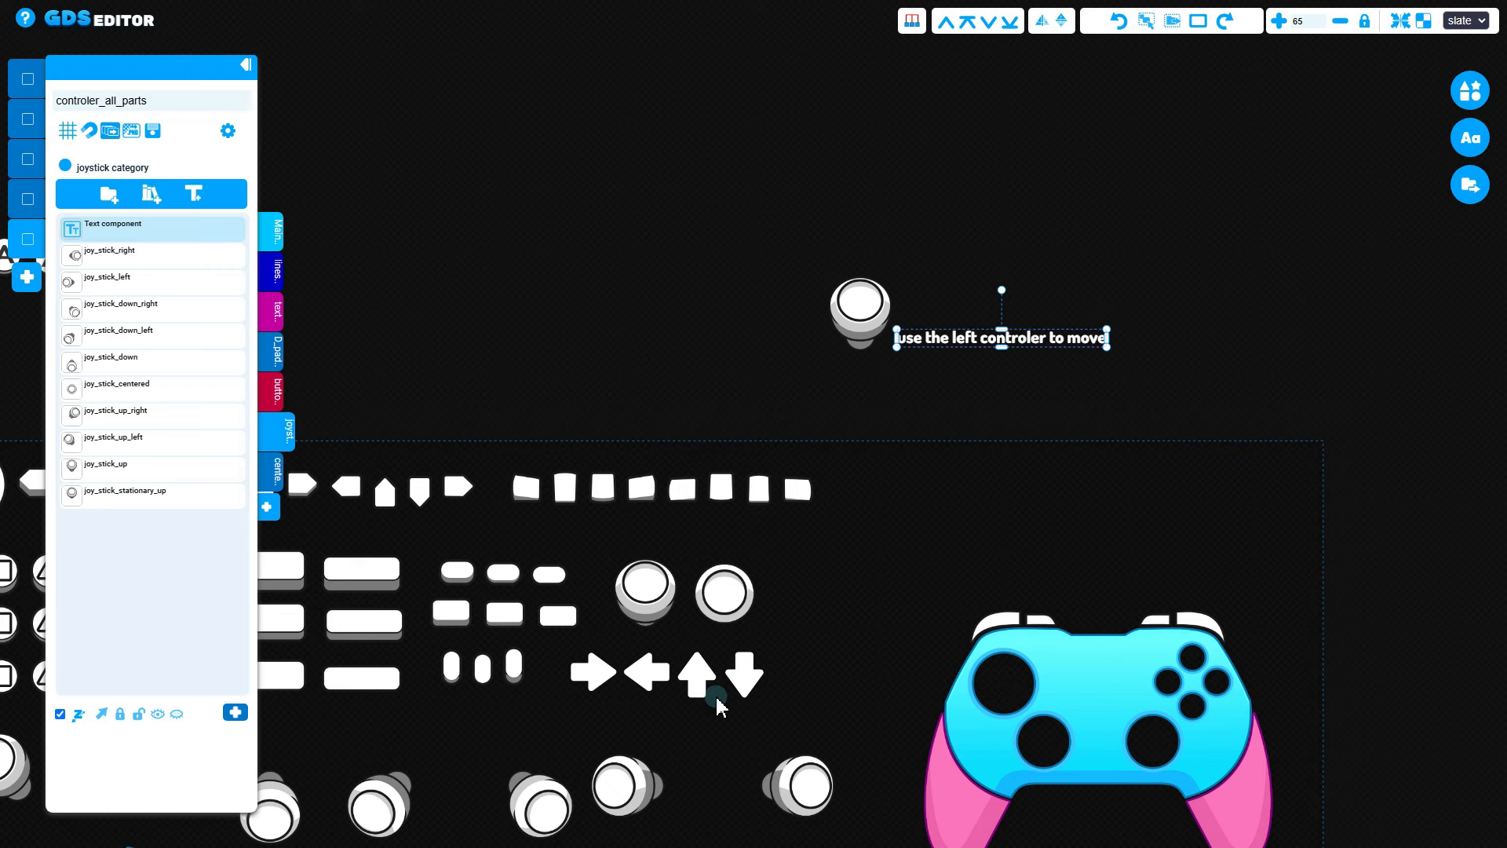
# - Place the arrow_up part just left of the moved joystick and clear the selection
pyautogui.moveTo(708, 685); pyautogui.dragTo(809, 342)
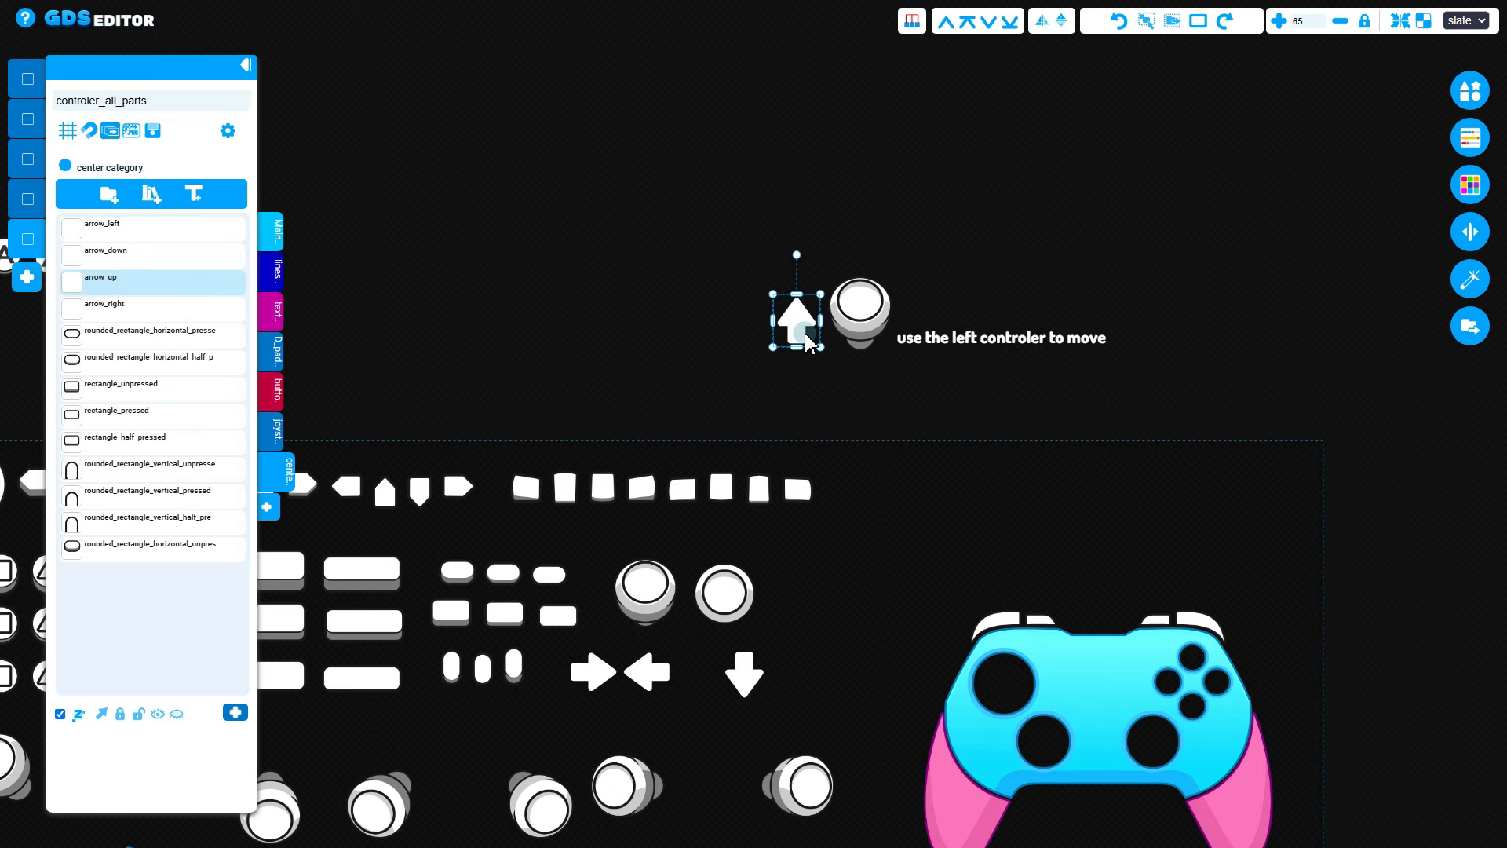
pyautogui.moveTo(844, 392); pyautogui.dragTo(1068, 413)
pyautogui.scroll(-2, 832, 421)
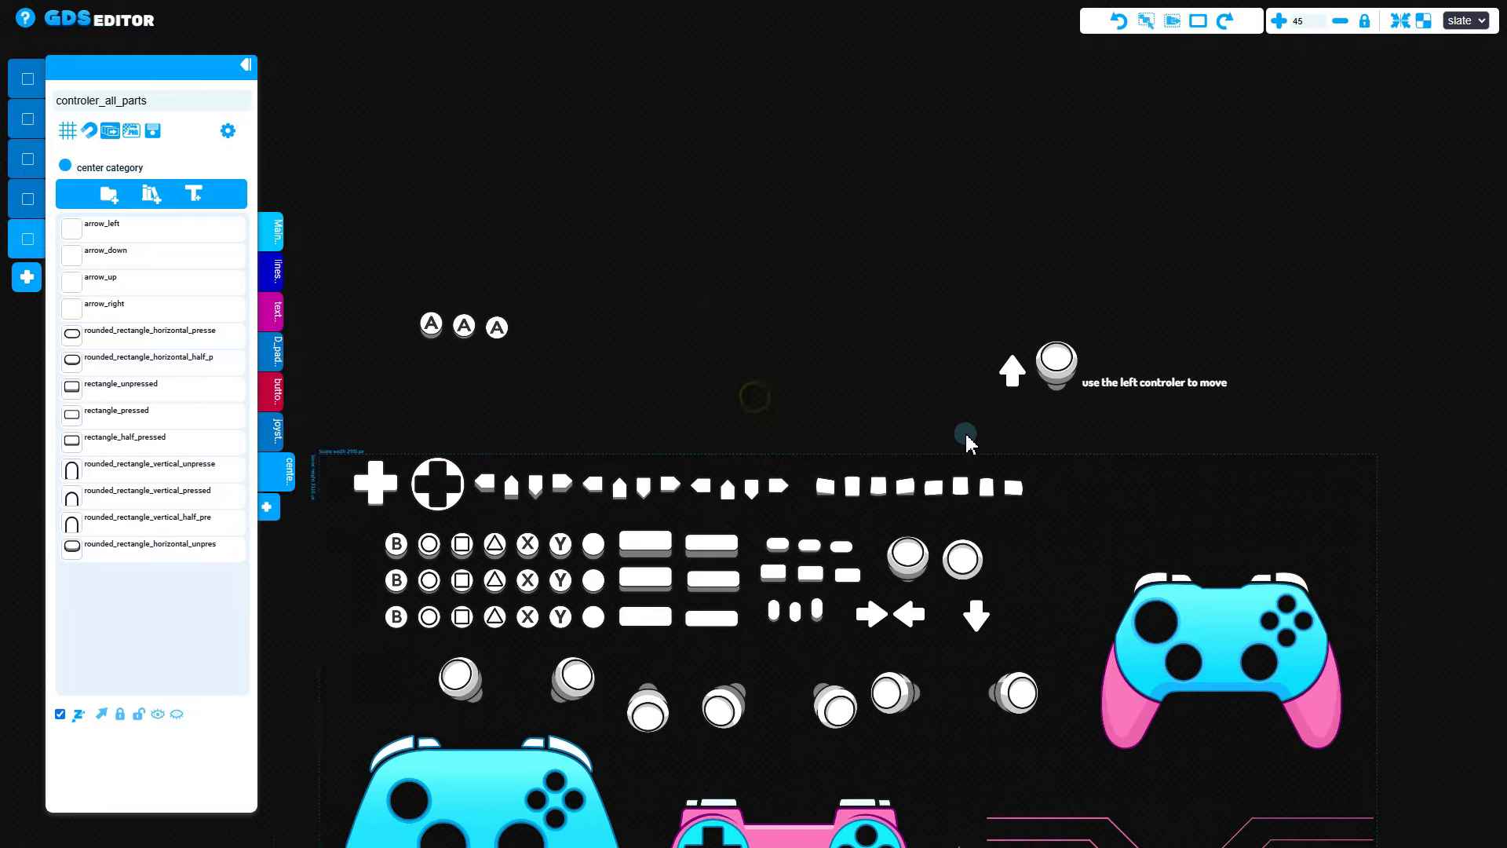